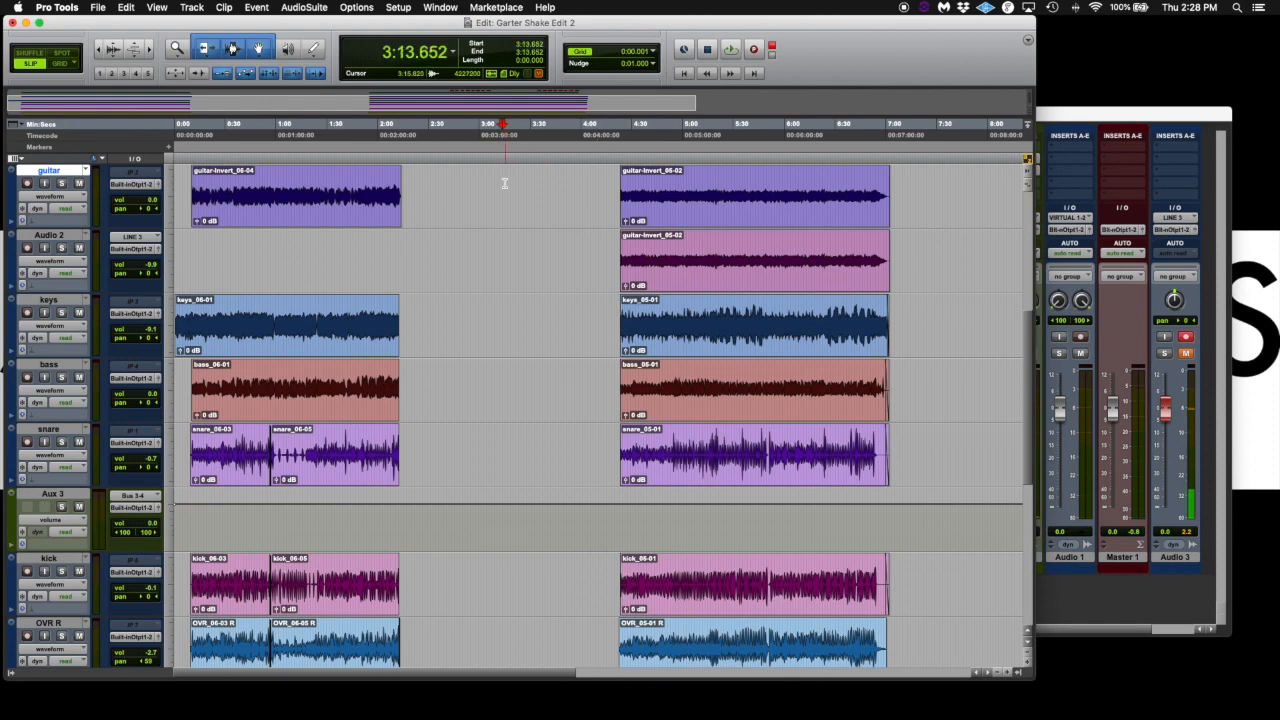
Step: Review the recorded clips of both songs across the vocal and instrument tracks
left_click(367, 197)
left_click(666, 191)
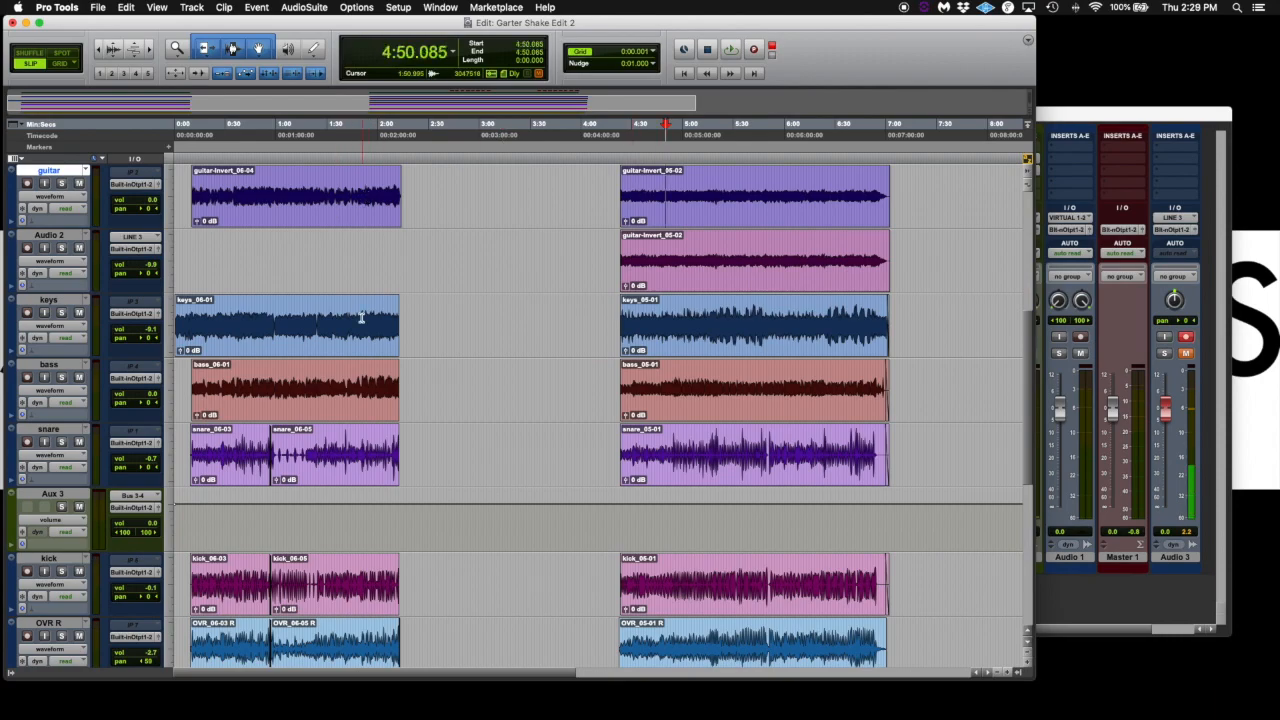
scroll(385, 260, "down", 5)
scroll(370, 300, "up", 10)
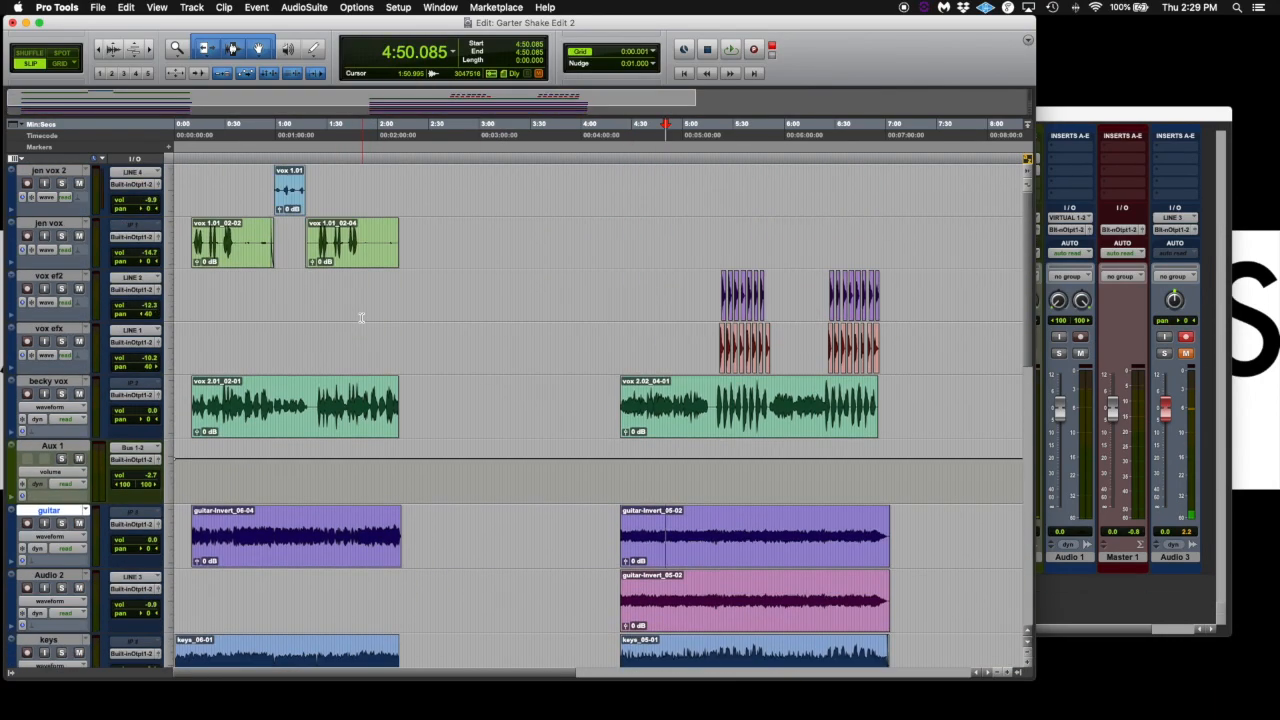
scroll(362, 318, "down", 8)
scroll(362, 318, "up", 5)
scroll(362, 318, "up", 3)
left_click_drag(428, 225, 150, 315)
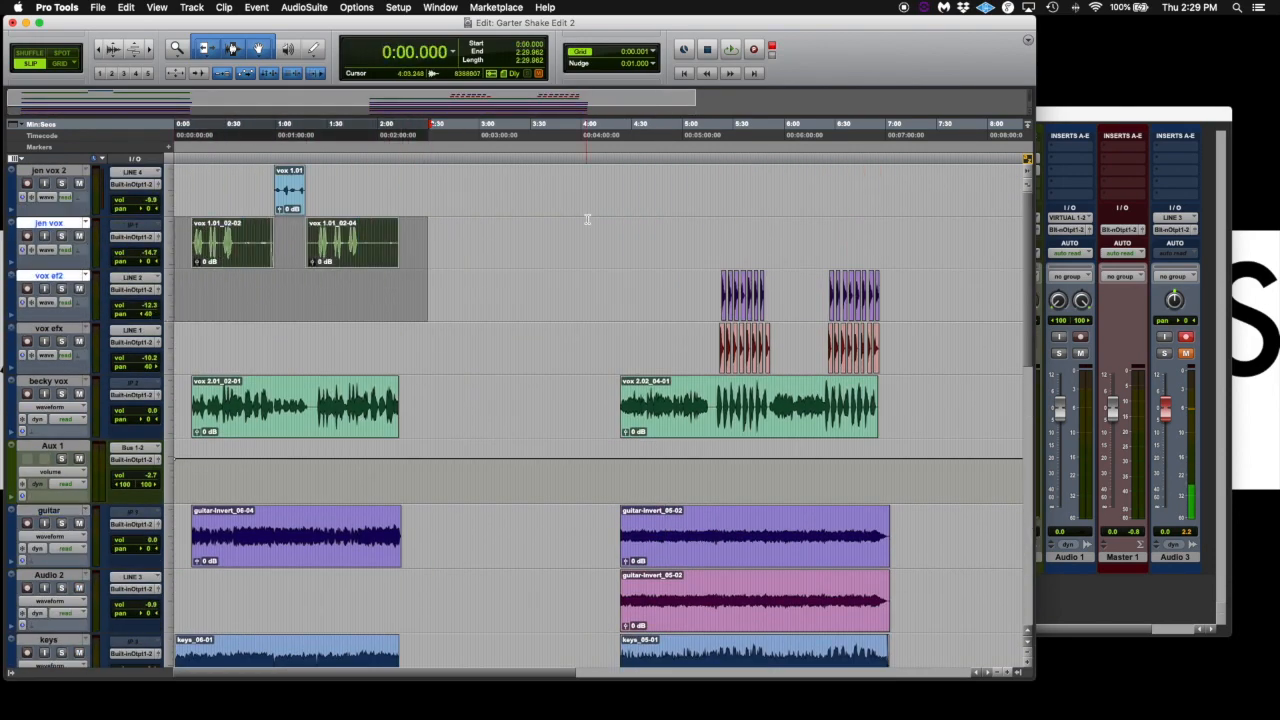
left_click_drag(591, 218, 915, 357)
scroll(880, 271, "down", 5)
Step: Examine the guitar and main vocal clips of the second song on the timeline
left_click(598, 251)
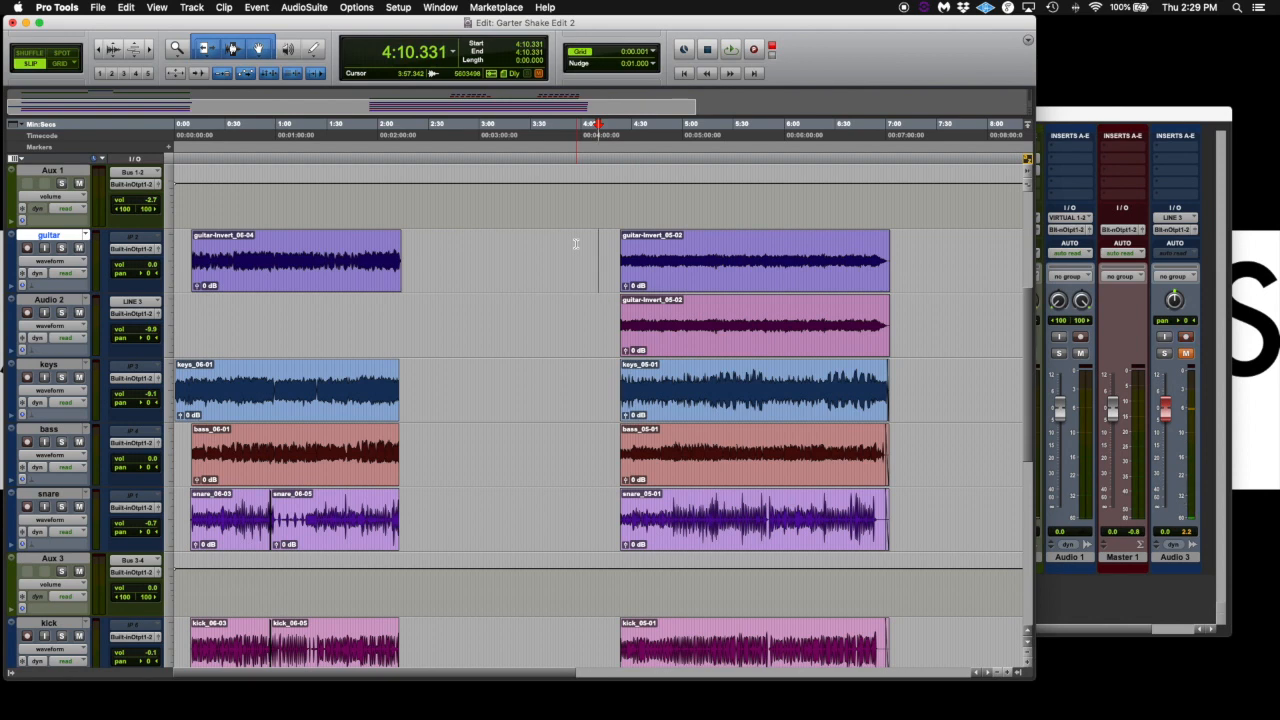
left_click(645, 268)
scroll(630, 270, "up", 3)
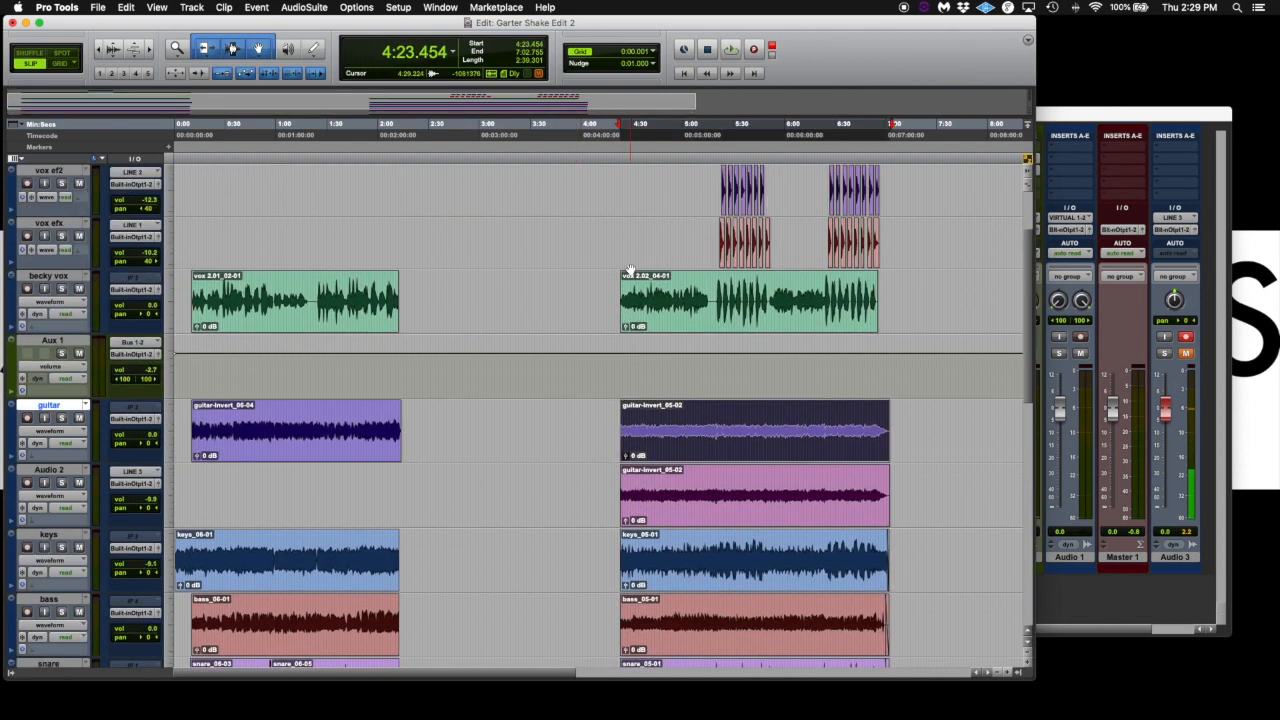
scroll(630, 270, "down", 1)
scroll(632, 272, "up", 3)
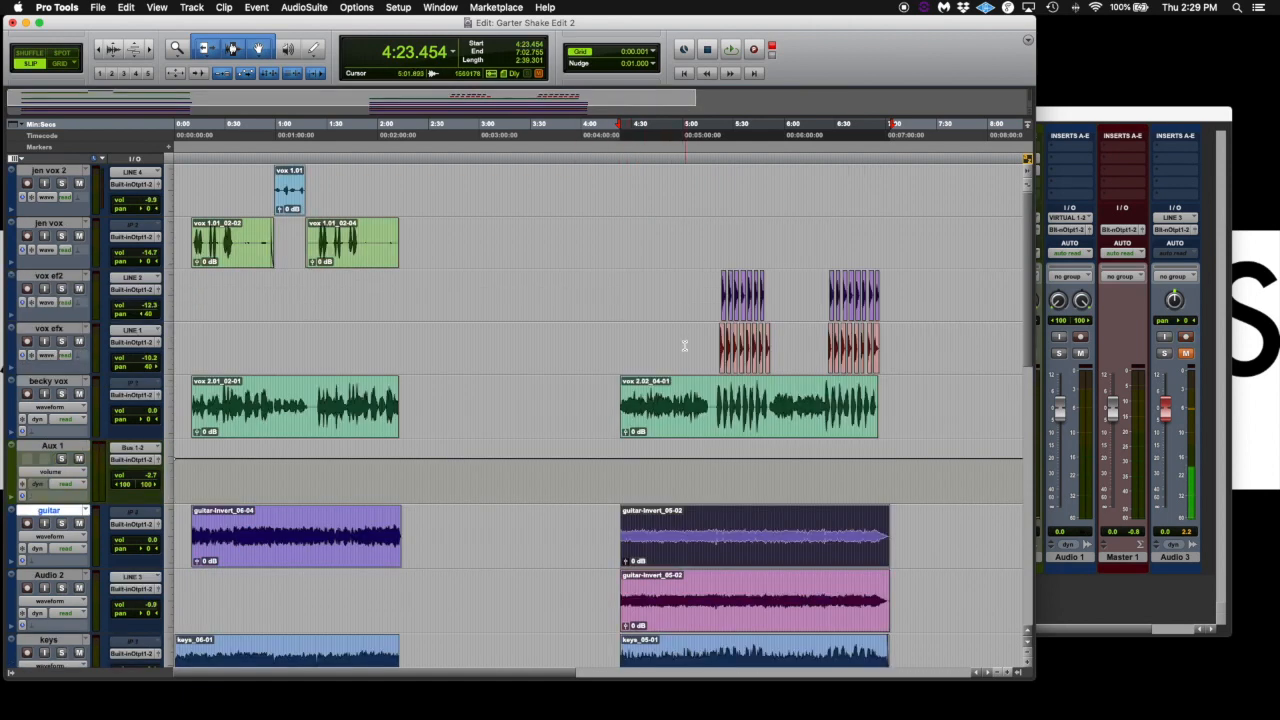
scroll(683, 343, "down", 3)
left_click(686, 265)
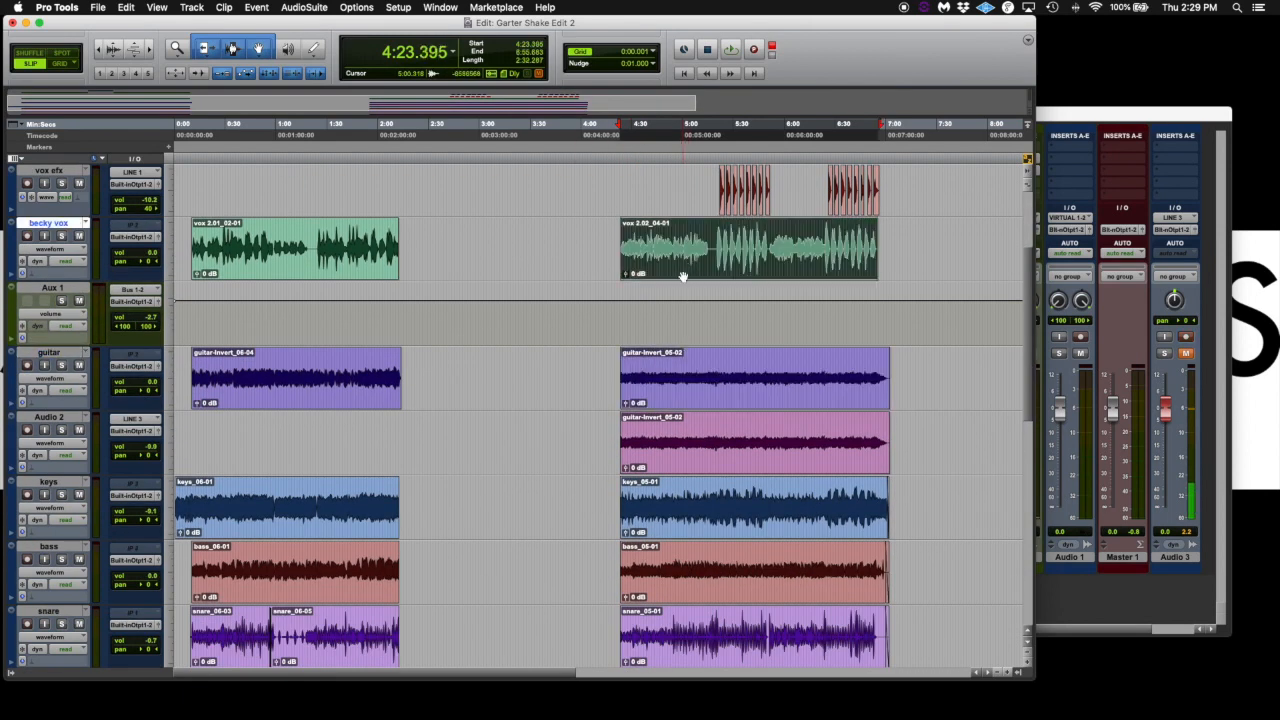
scroll(683, 277, "down", 5)
scroll(680, 275, "up", 4)
Step: Examine the second song's instrument clips track by track, from guitar through keys, bass, snare and kick to the overheads
left_click(700, 318)
left_click(709, 372)
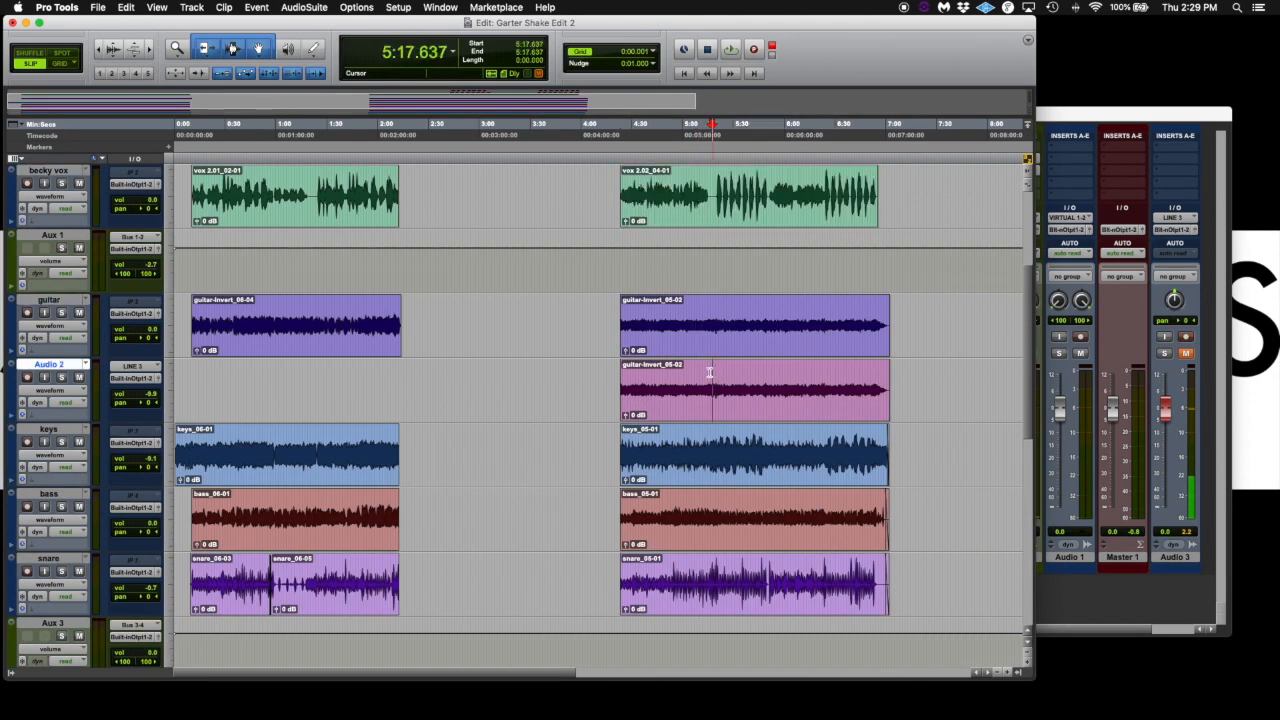
scroll(708, 373, "down", 1)
left_click(703, 378)
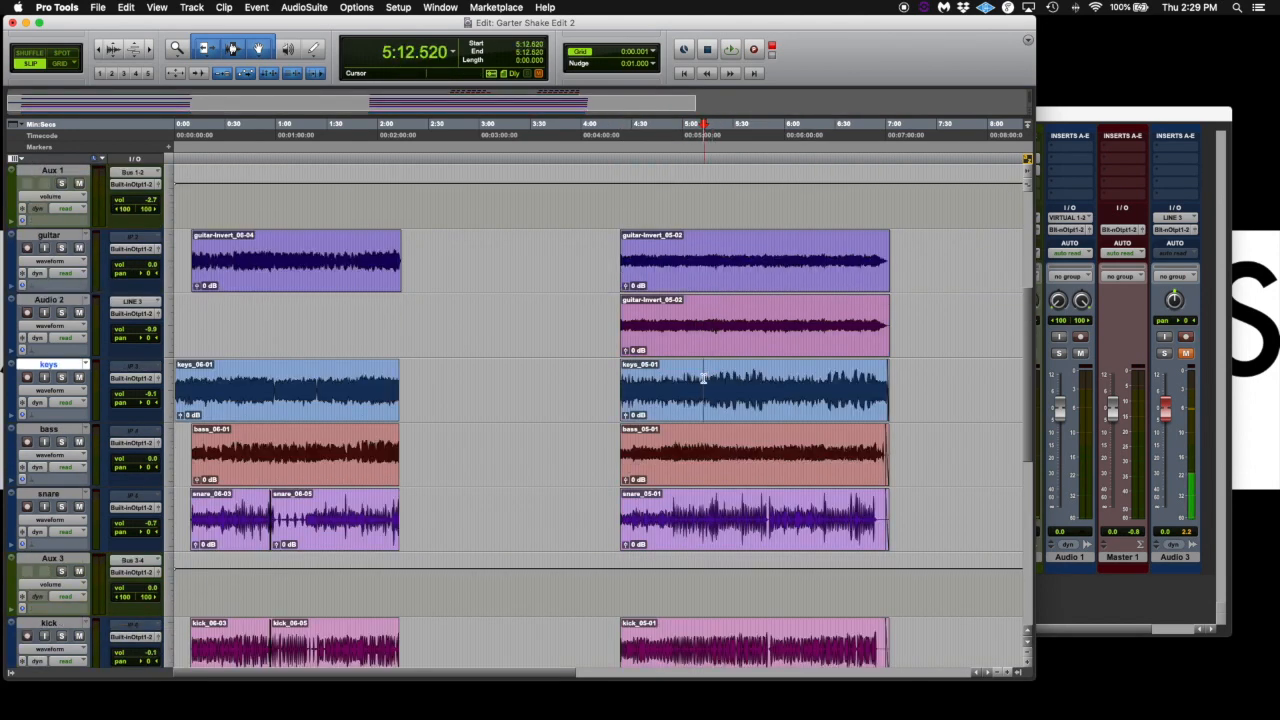
double_click(698, 446)
left_click(697, 497)
scroll(697, 497, "down", 5)
left_click(692, 410)
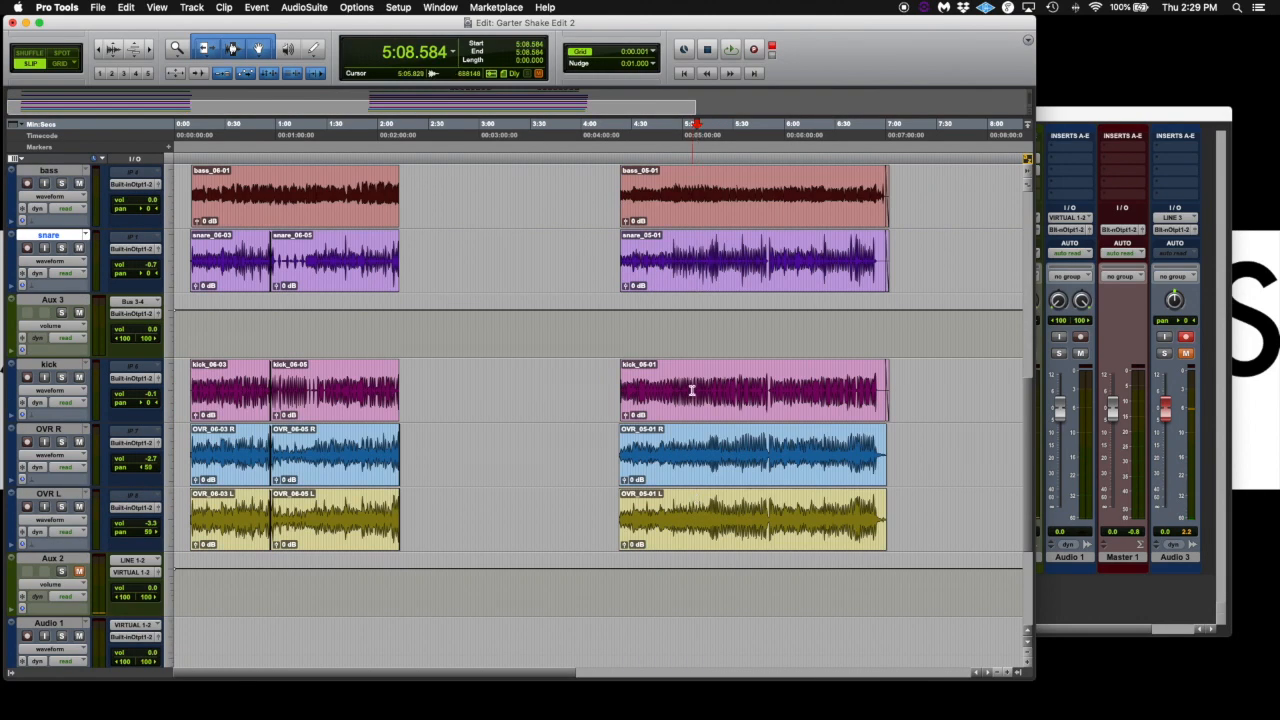
double_click(691, 468)
left_click(692, 502)
scroll(688, 471, "down", 3)
scroll(688, 471, "up", 6)
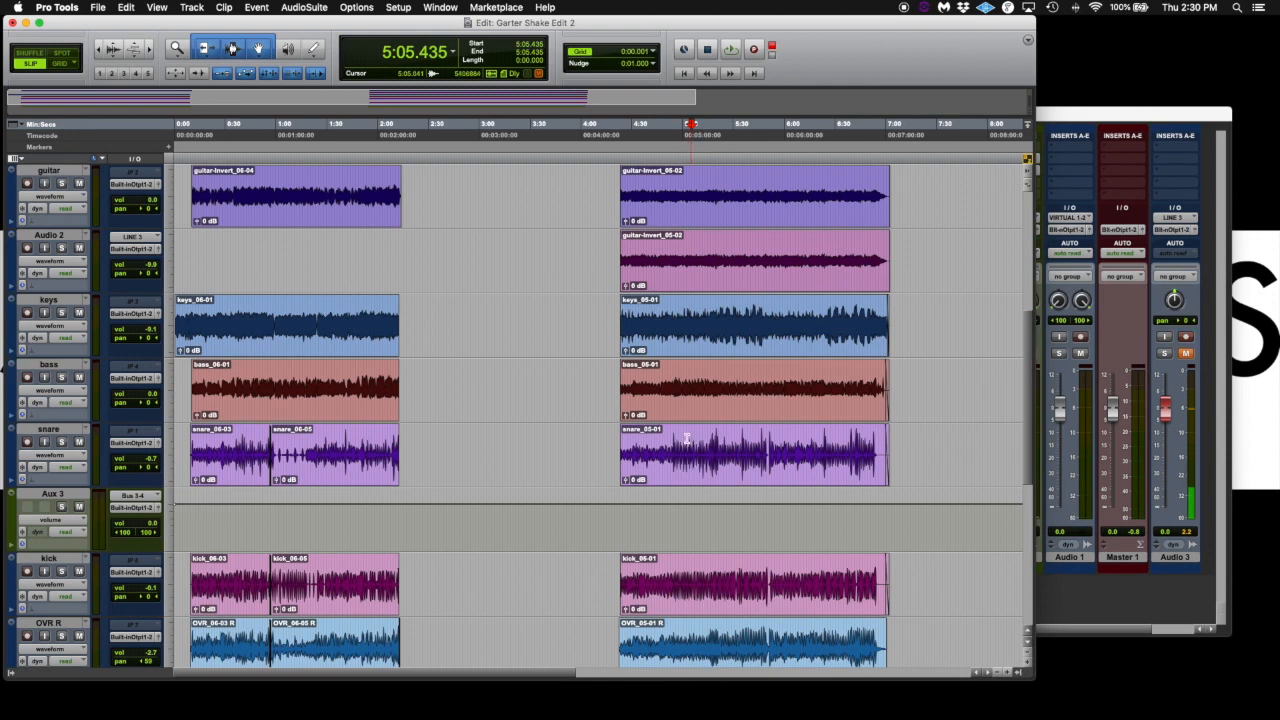
Step: Play back the second song from the start of its guitar clip and stop at about 5:35
left_click(612, 187)
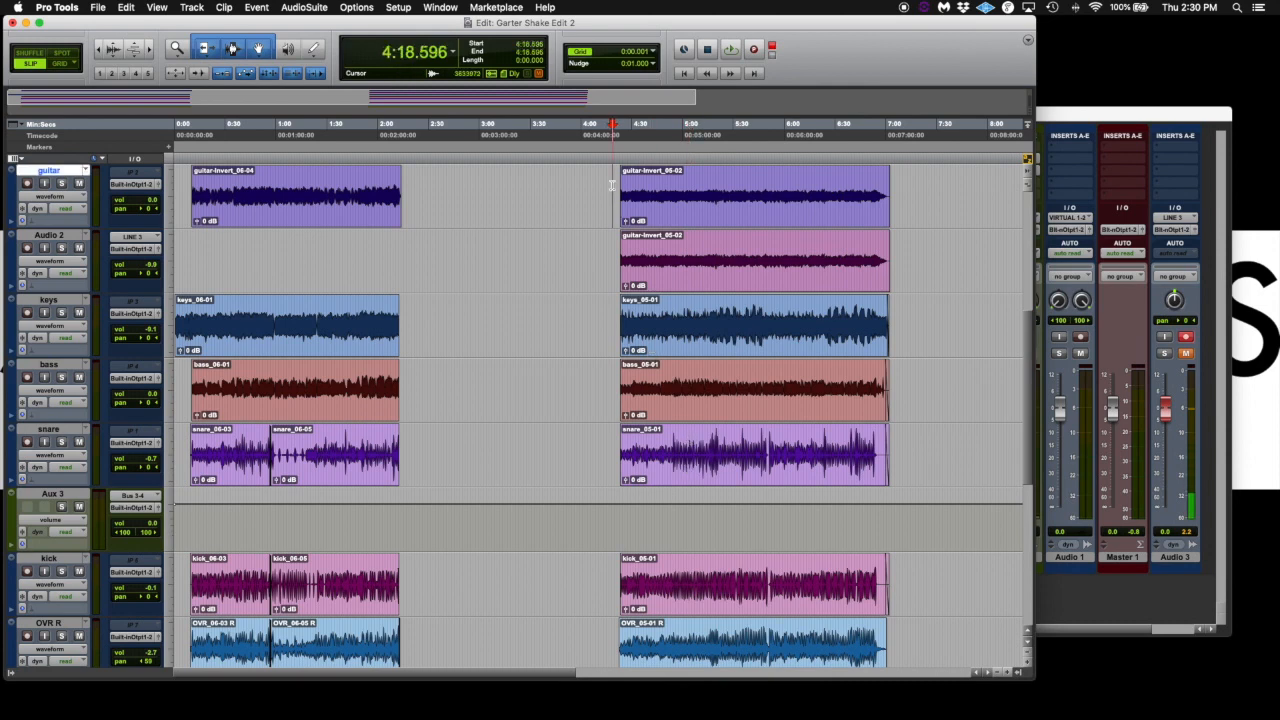
left_click(637, 206)
key("space")
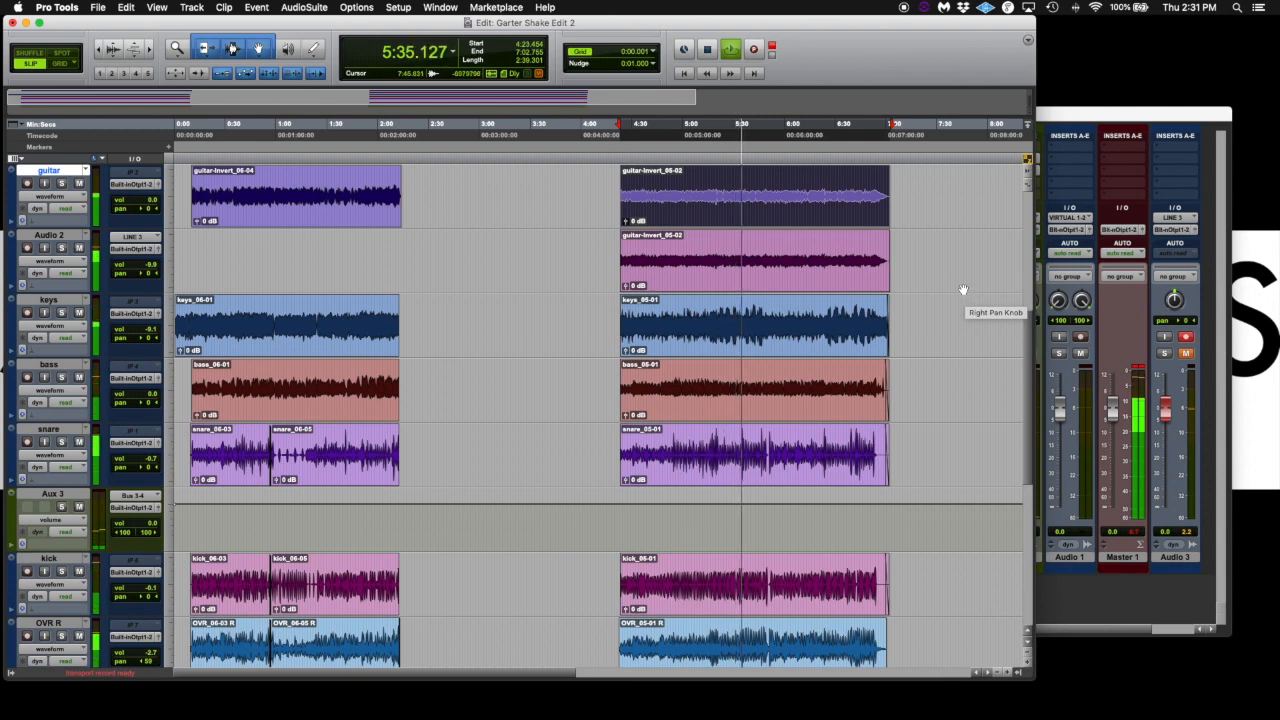
key("space")
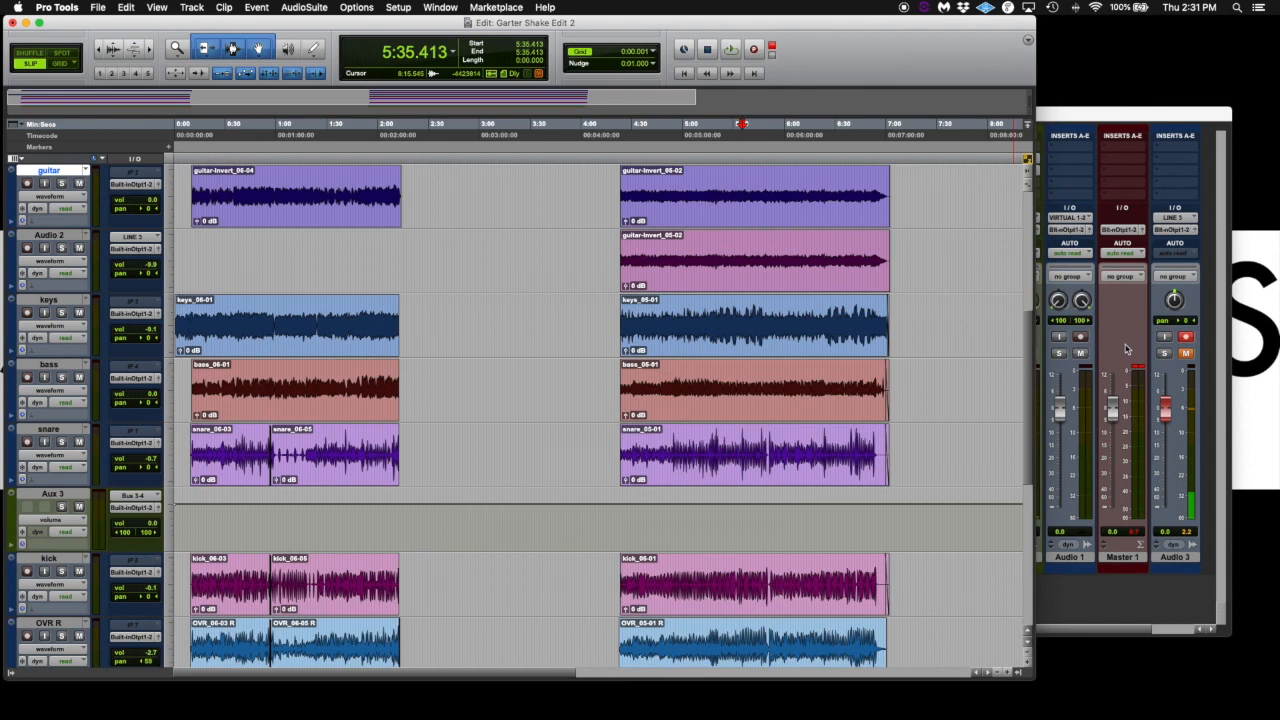
Step: Inspect the insert plug-ins in the Mix window, including Mod Delay III, EQ3 7-Band, API Vision and EMT 140
left_click(1126, 349)
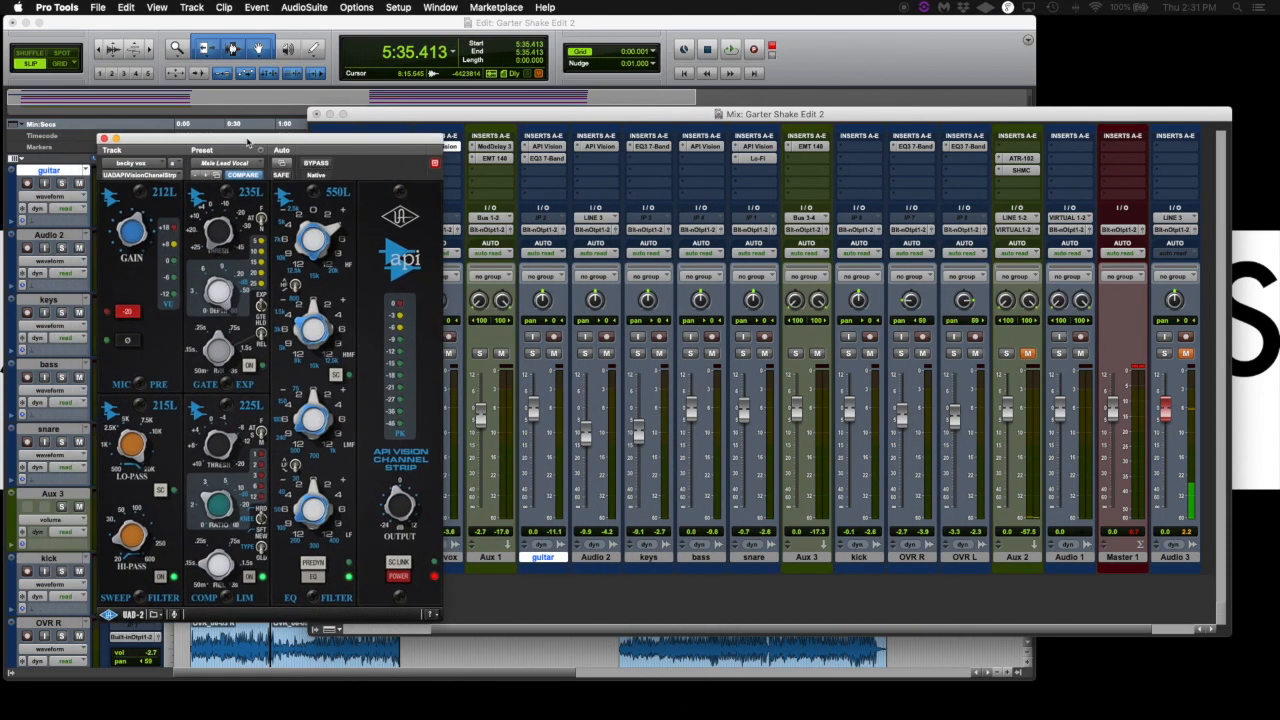
left_click(503, 147)
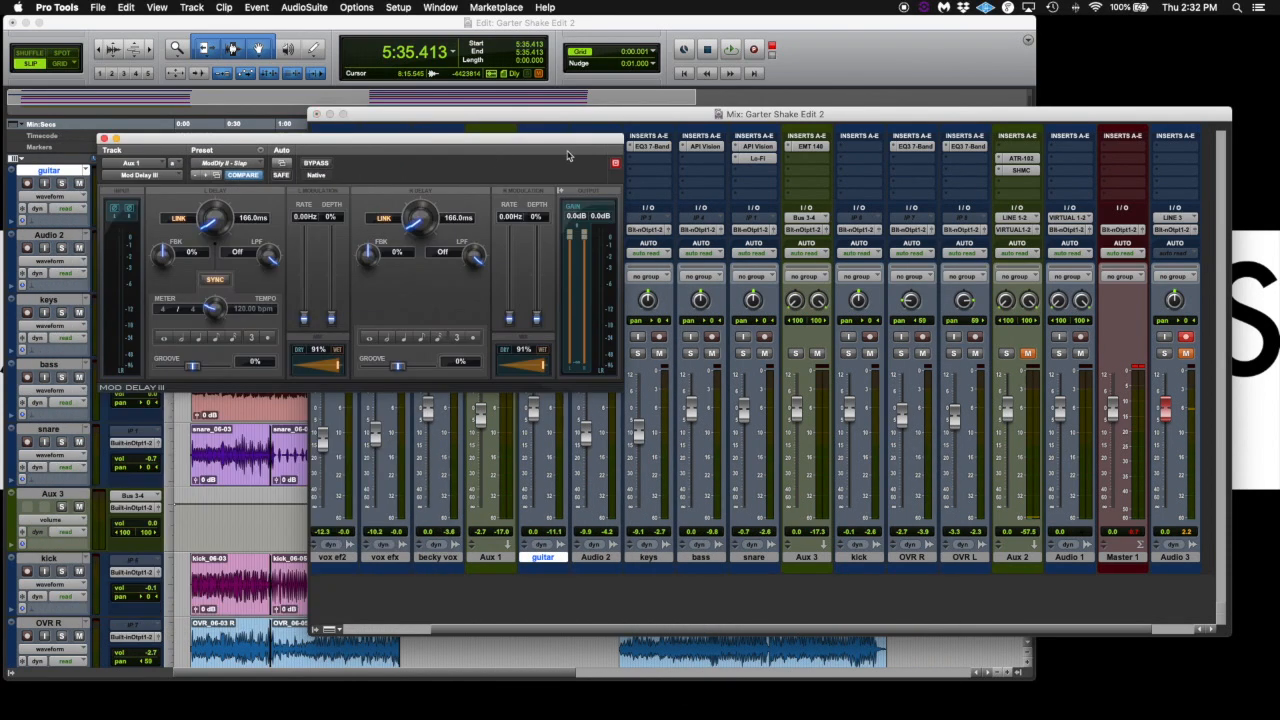
left_click(645, 147)
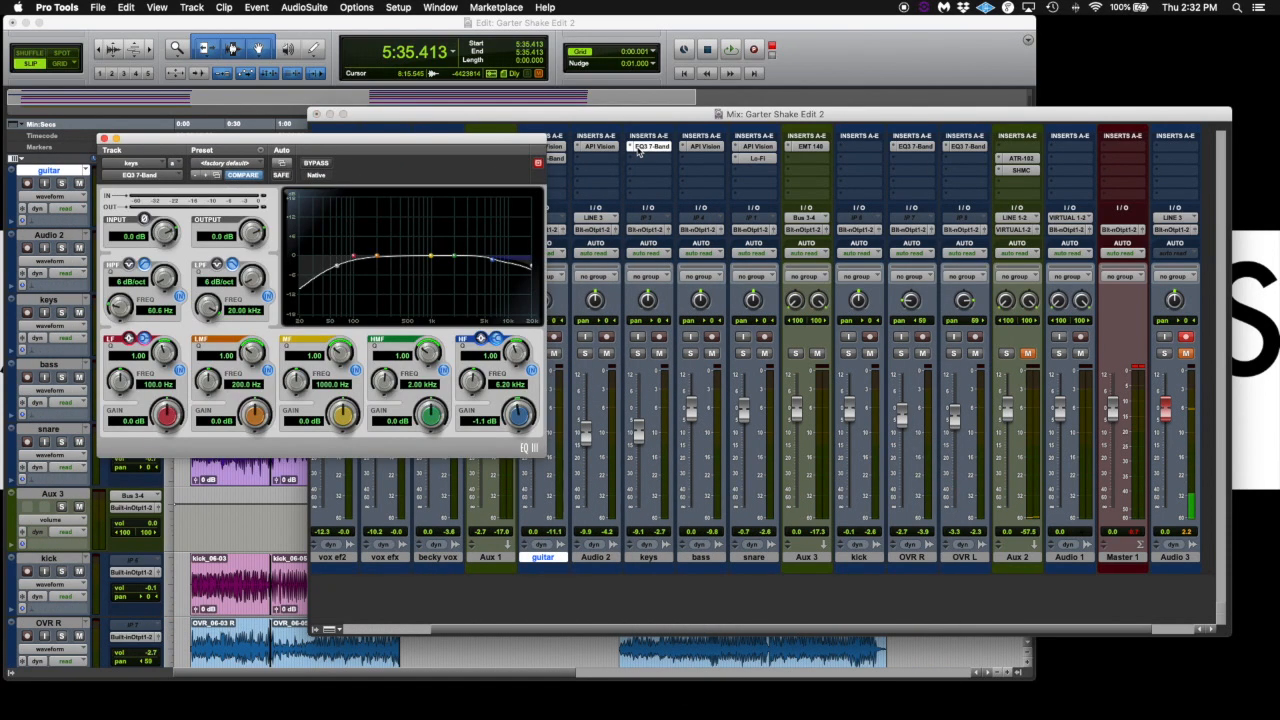
left_click(697, 147)
left_click(756, 147)
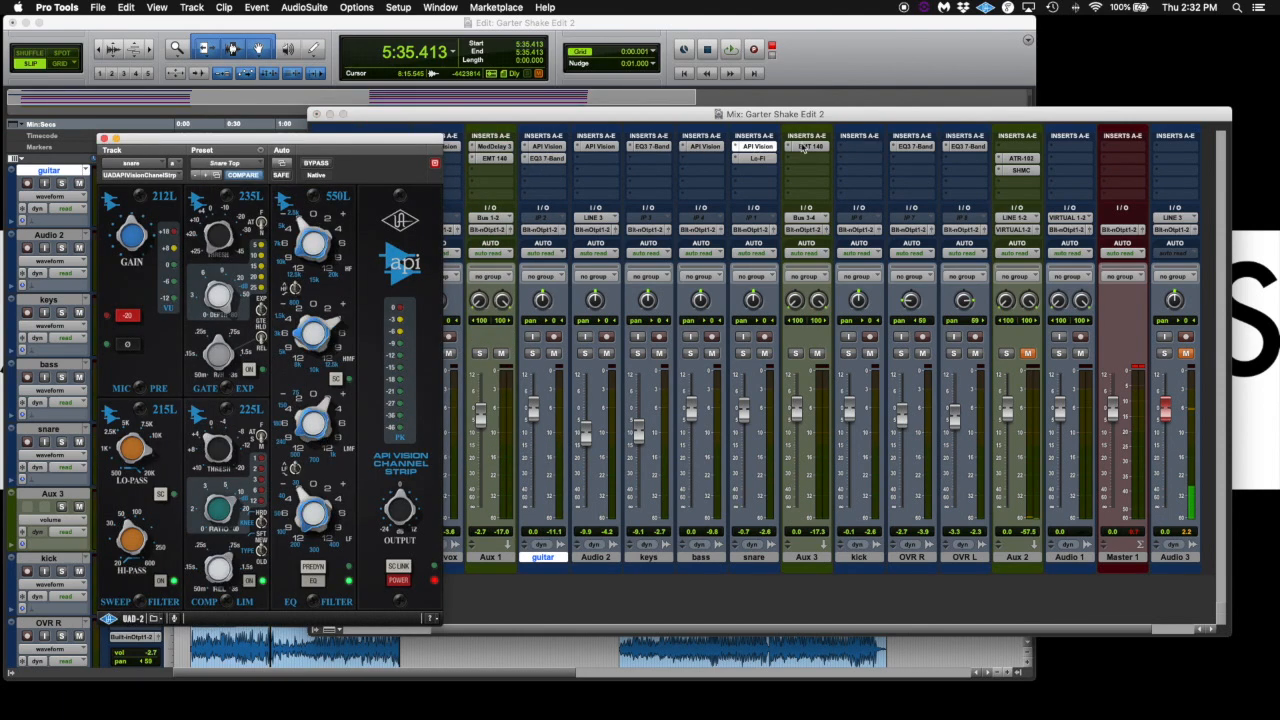
left_click(803, 147)
left_click(914, 149)
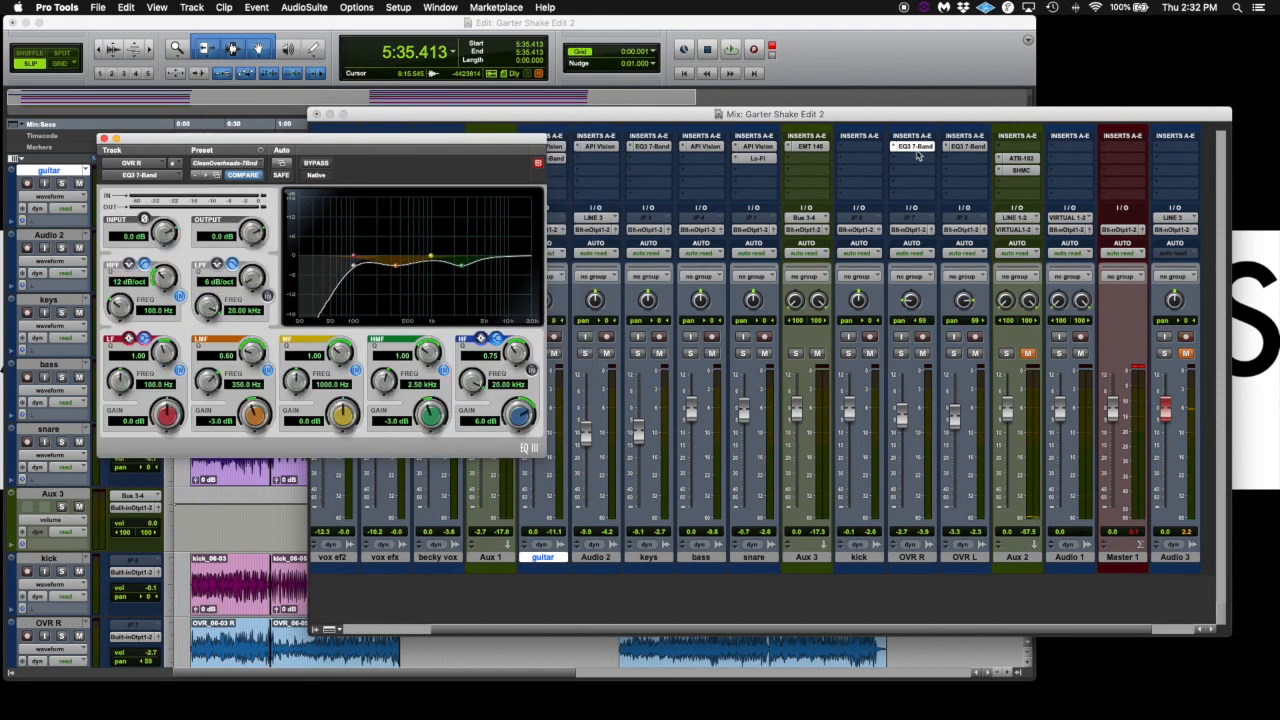
left_click(966, 147)
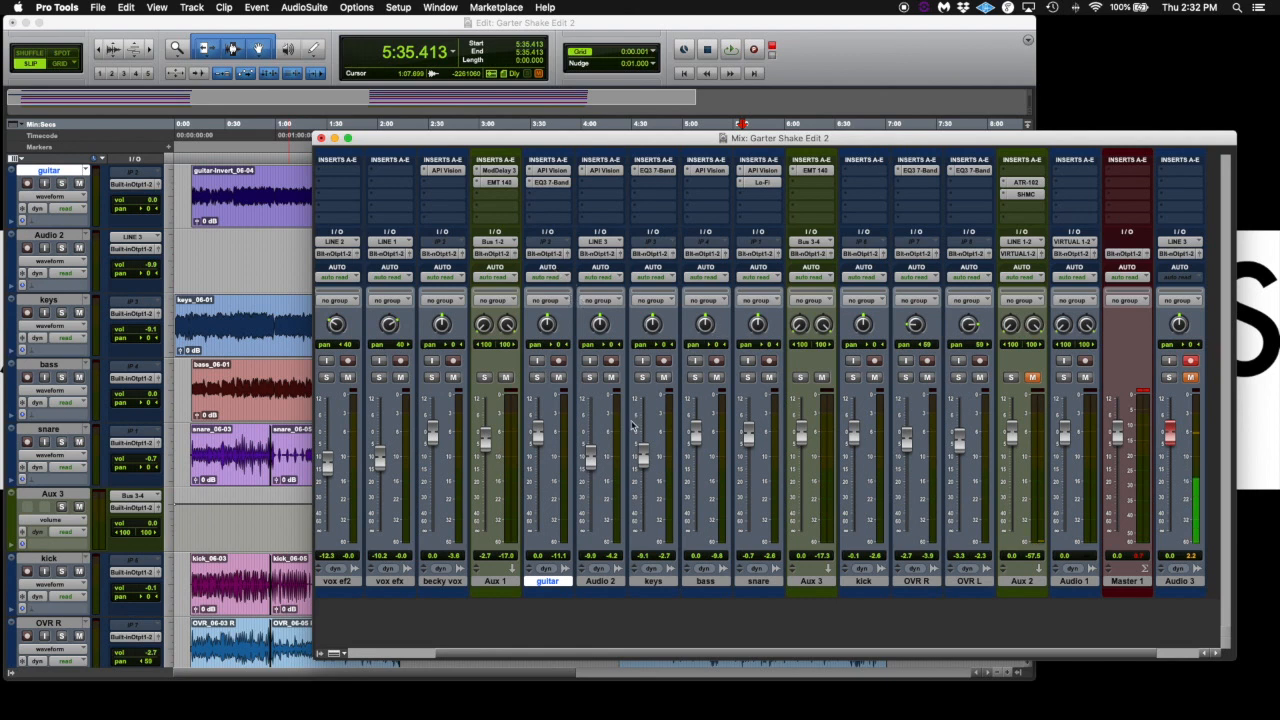
Step: Colour the bass track light blue using the color palette
left_click(704, 588)
left_click_drag(1279, 280, 726, 289)
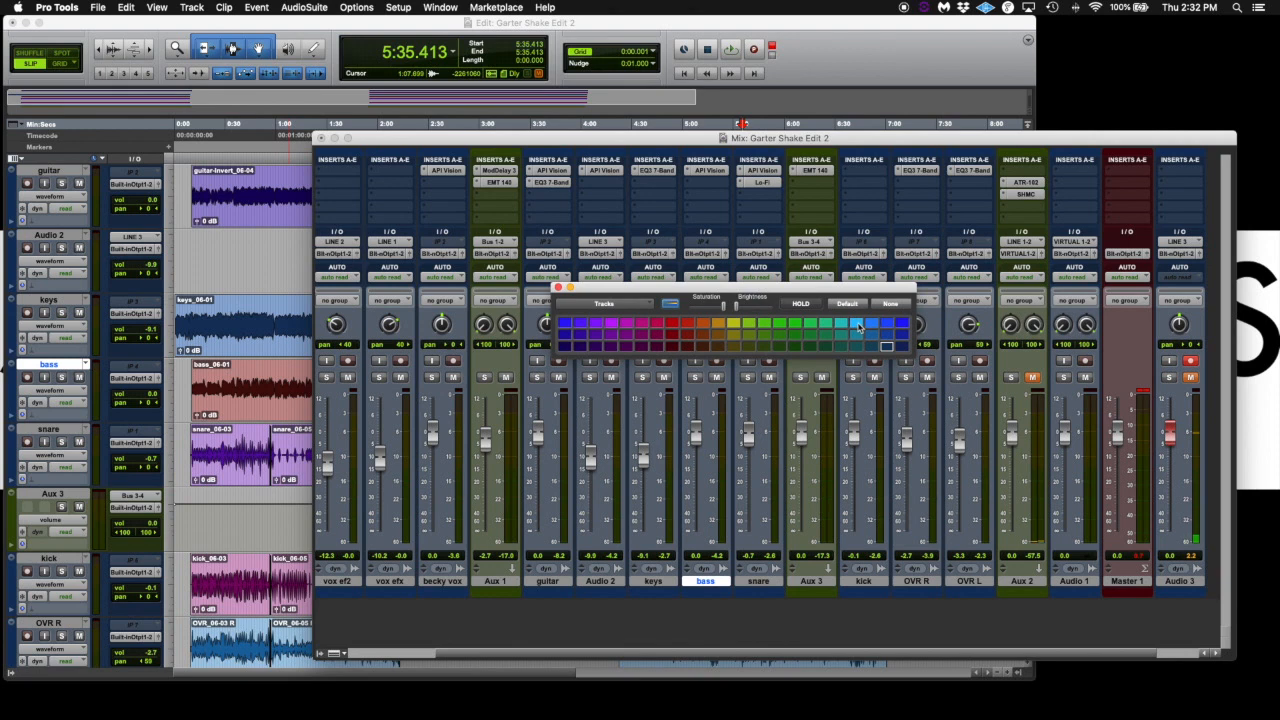
left_click(858, 327)
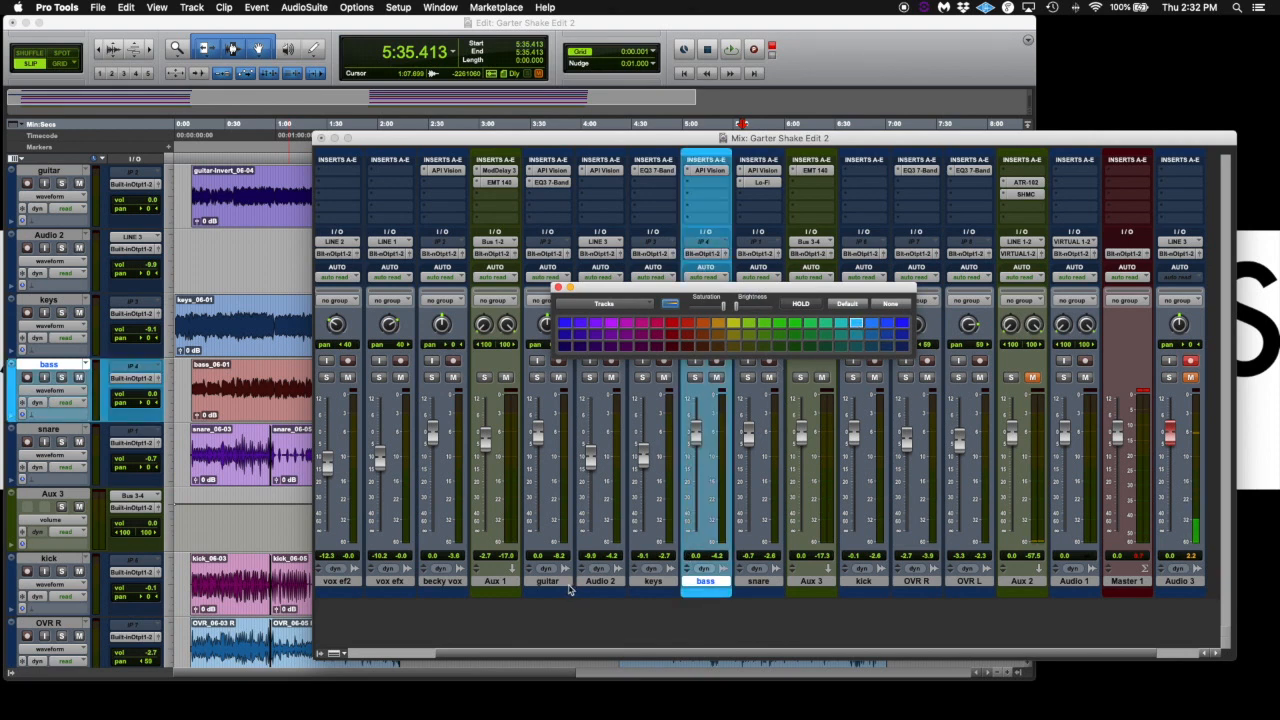
Step: Colour the guitar track green and the vox efx track purple
left_click(548, 583)
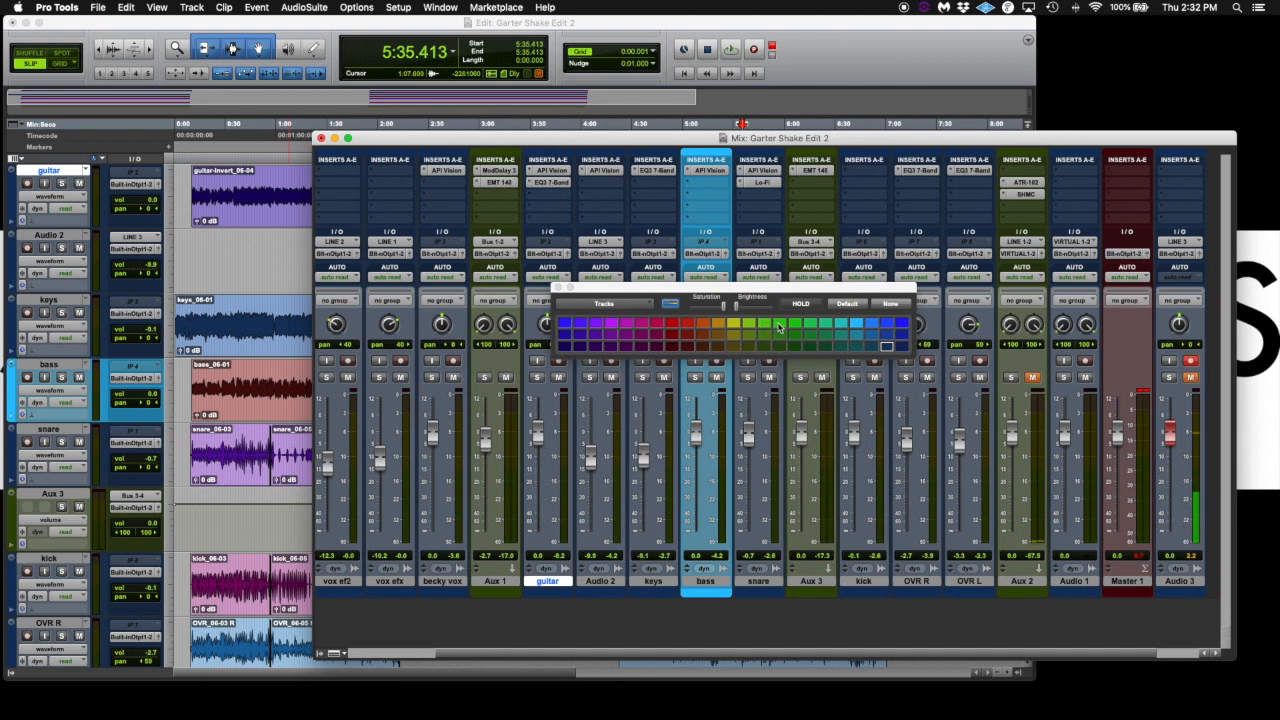
left_click(779, 326)
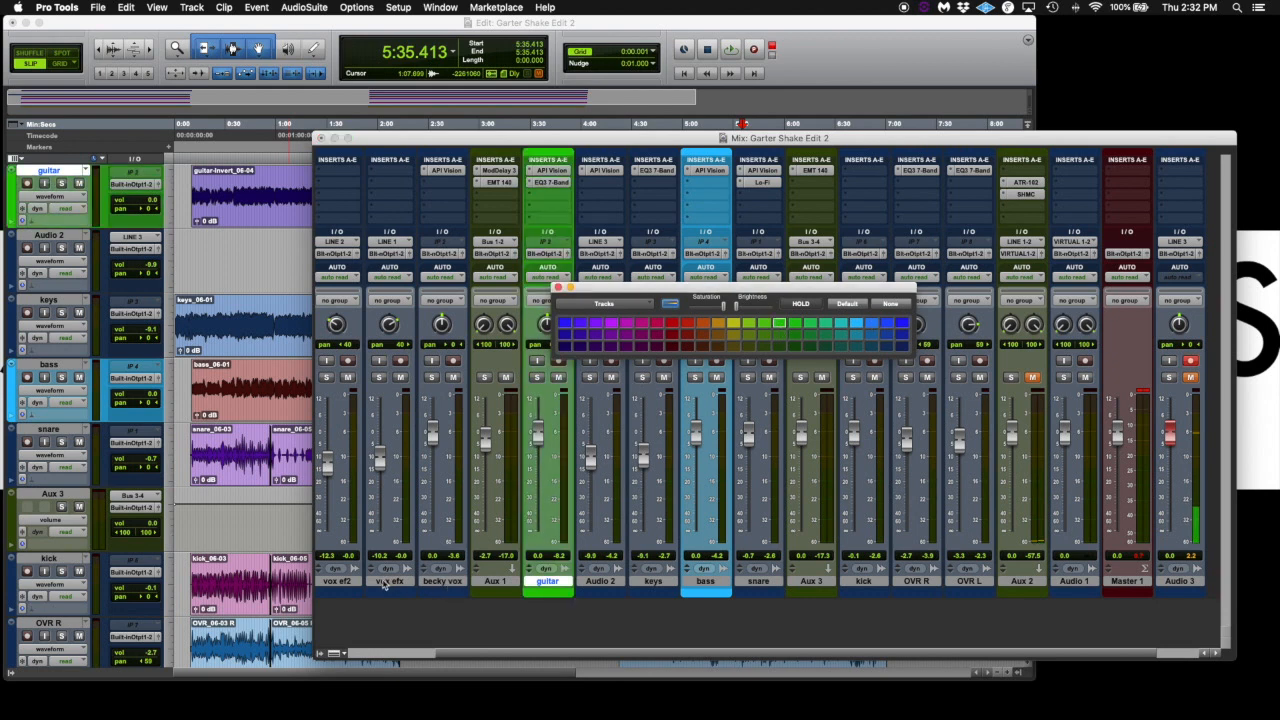
left_click(384, 582)
left_click(613, 326)
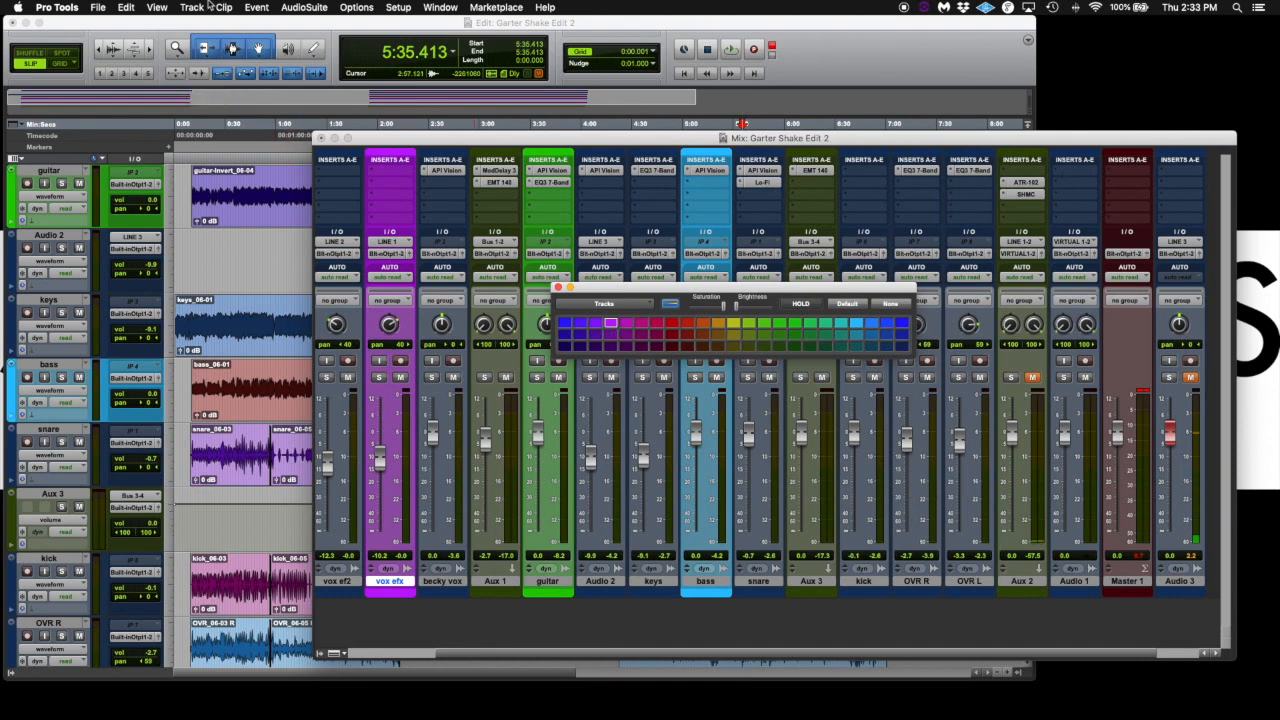
Step: Open the HairNet session and examine the colour-coded channels in its Mix window
left_click(98, 7)
left_click(128, 74)
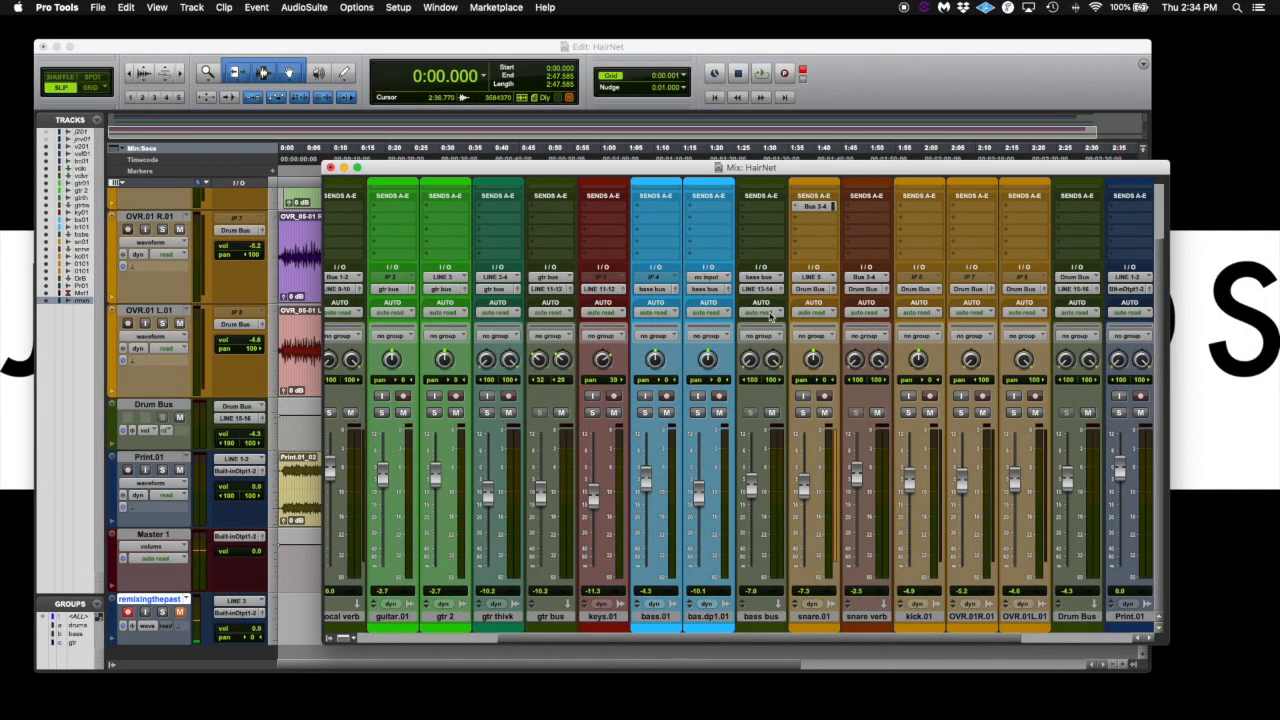
scroll(770, 316, "right", 3)
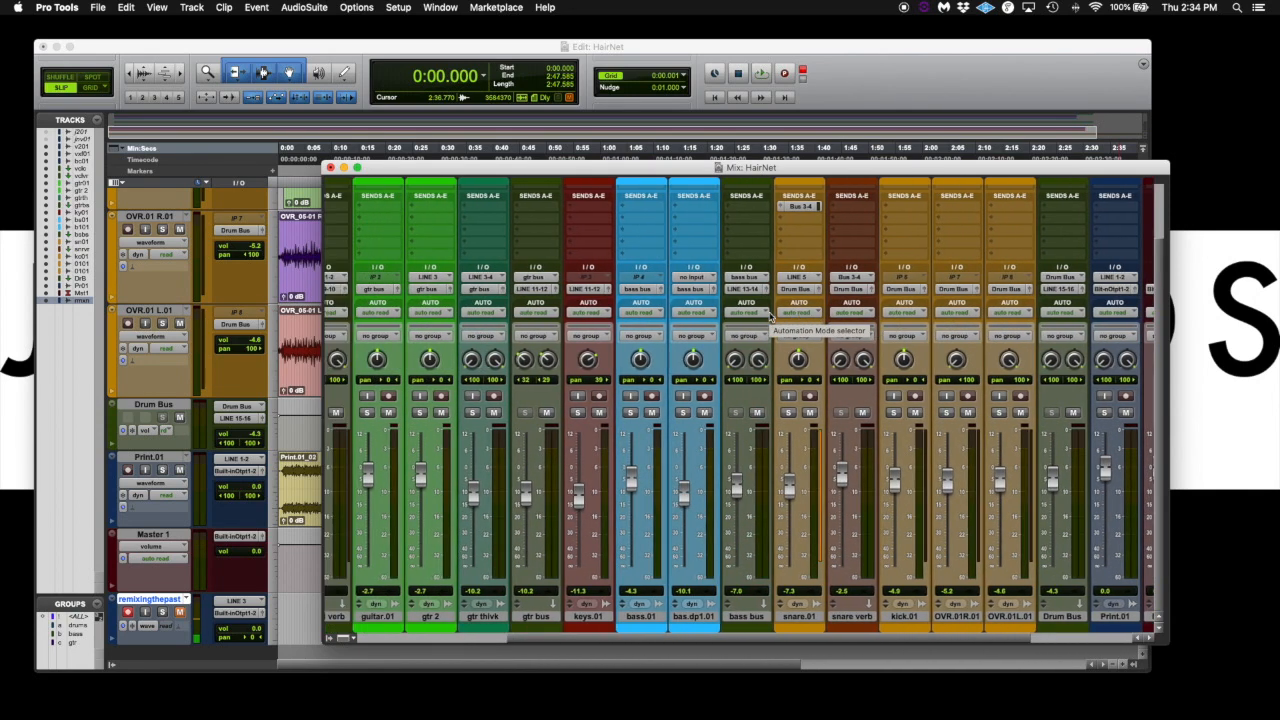
scroll(770, 316, "left", 10)
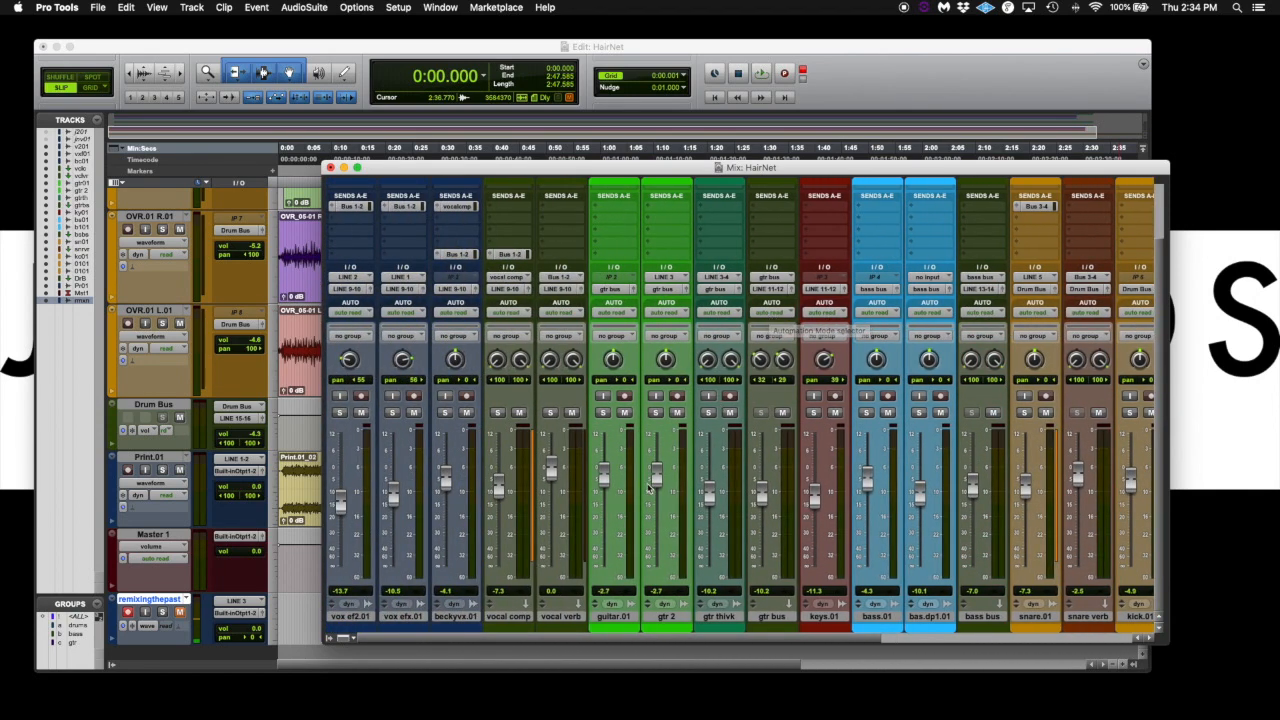
scroll(604, 594, "right", 3)
scroll(604, 594, "right", 12)
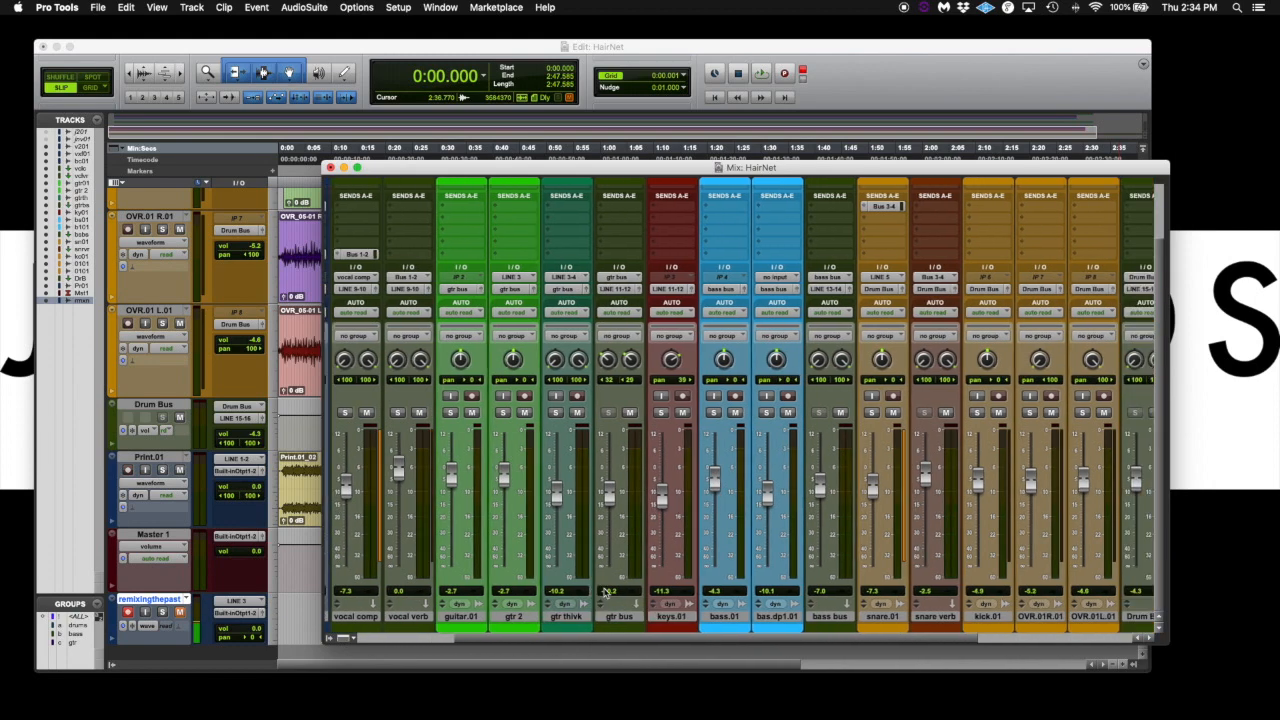
scroll(604, 594, "right", 3)
scroll(604, 594, "left", 12)
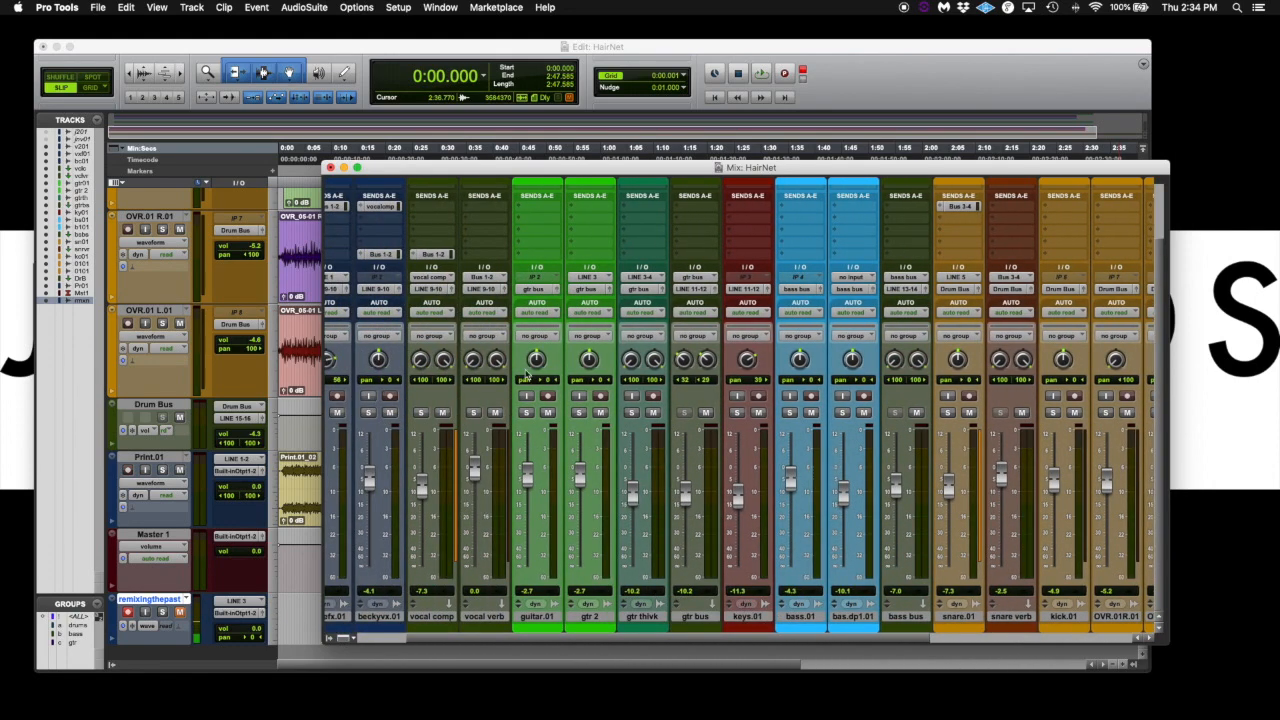
scroll(505, 247, "left", 4)
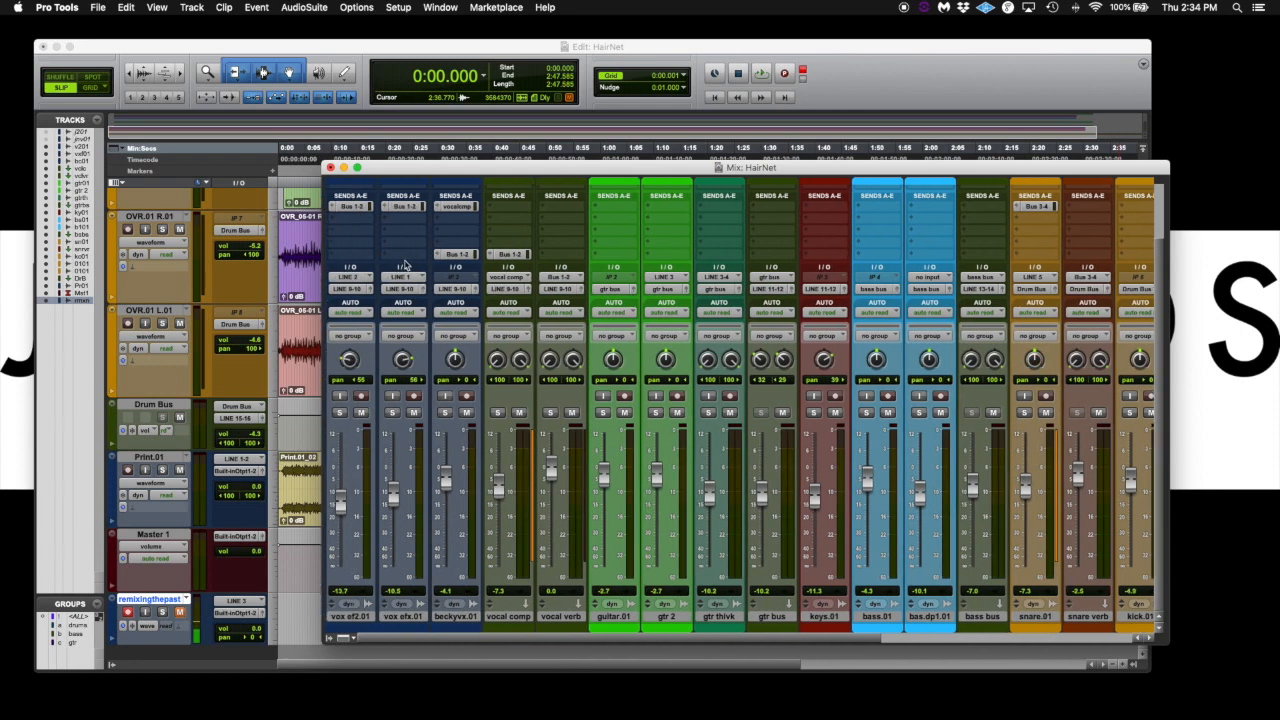
Step: Colour the vox ef2.01, vox efx.01 and adjacent main vocal tracks purple
left_click(468, 617)
left_click(352, 617, "shift")
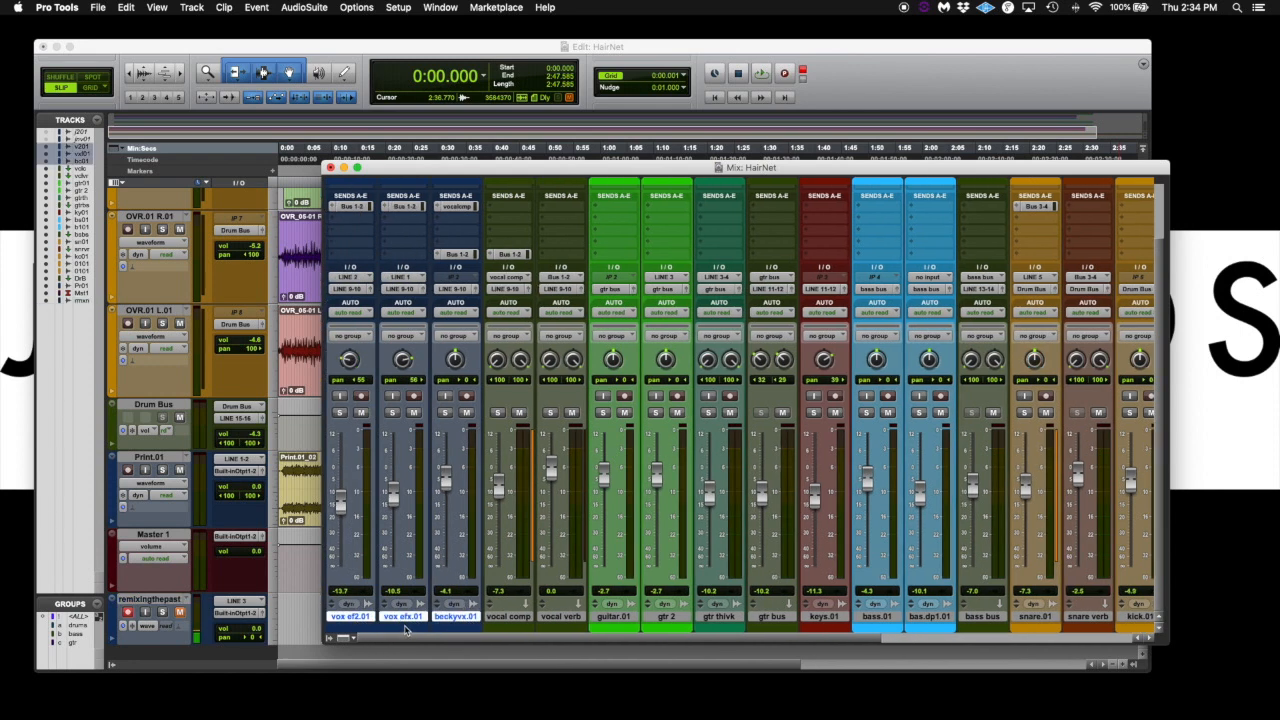
key("super+g")
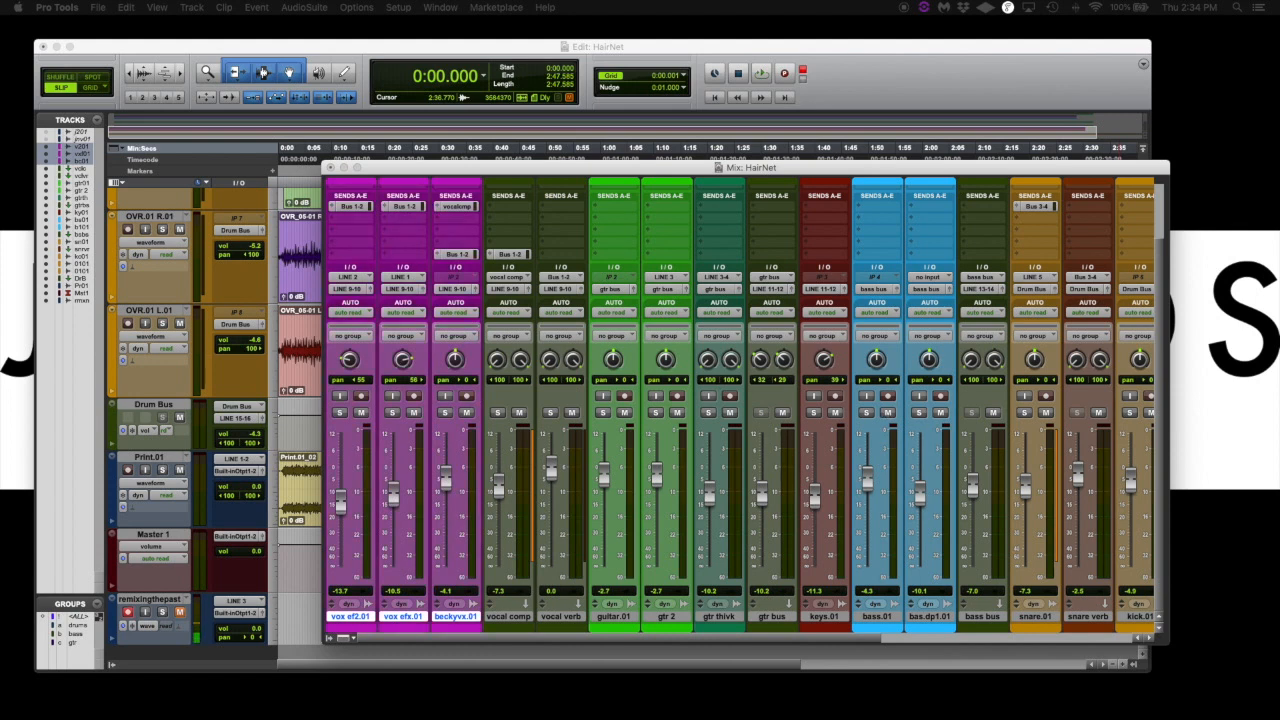
Step: Show the Edit window and fit the whole HairNet timeline in view
key("super+equal")
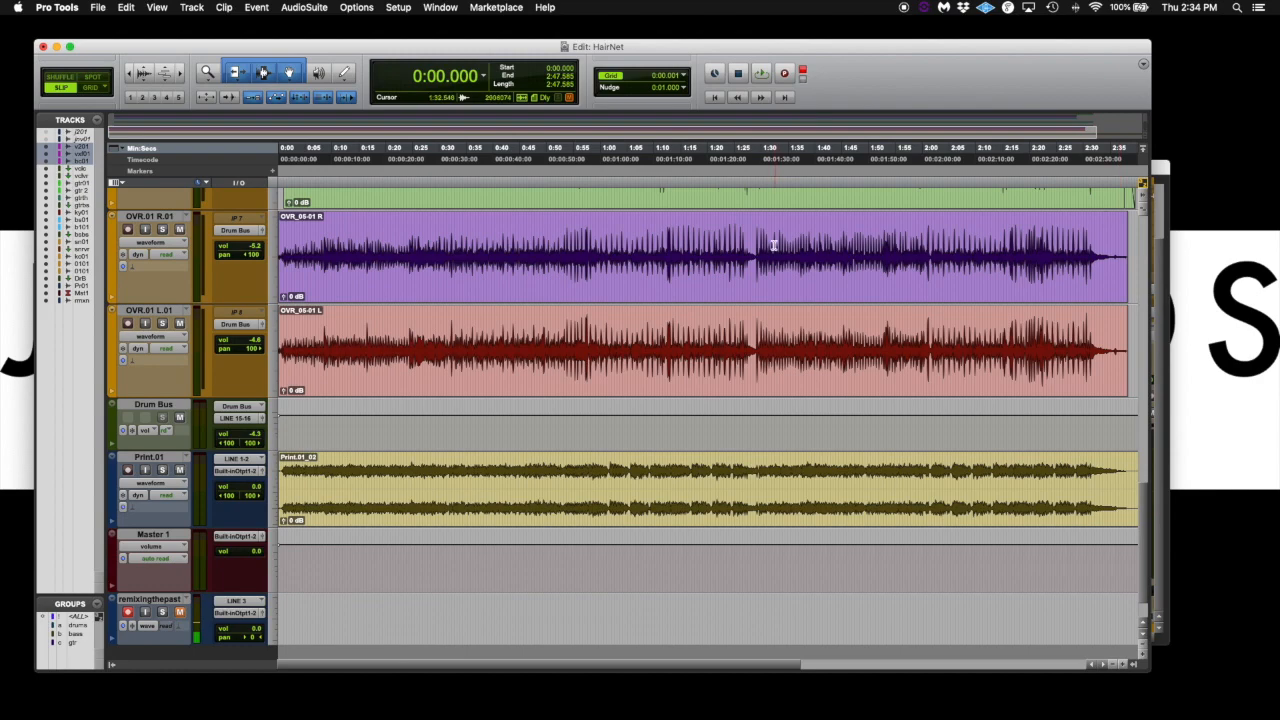
double_click(208, 74)
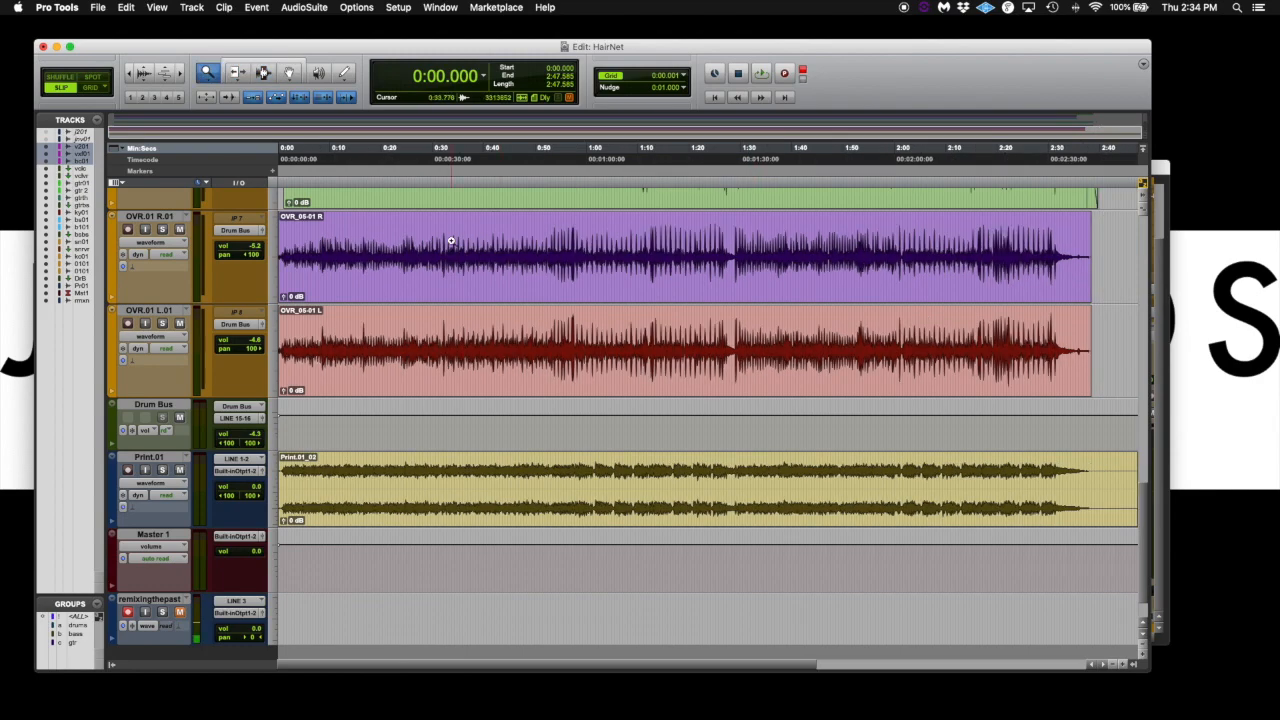
Step: Activate the Smart Tool and place the edit cursor at about 0:35 in the vox efx.01 track
scroll(457, 243, "up", 10)
scroll(457, 243, "up", 5)
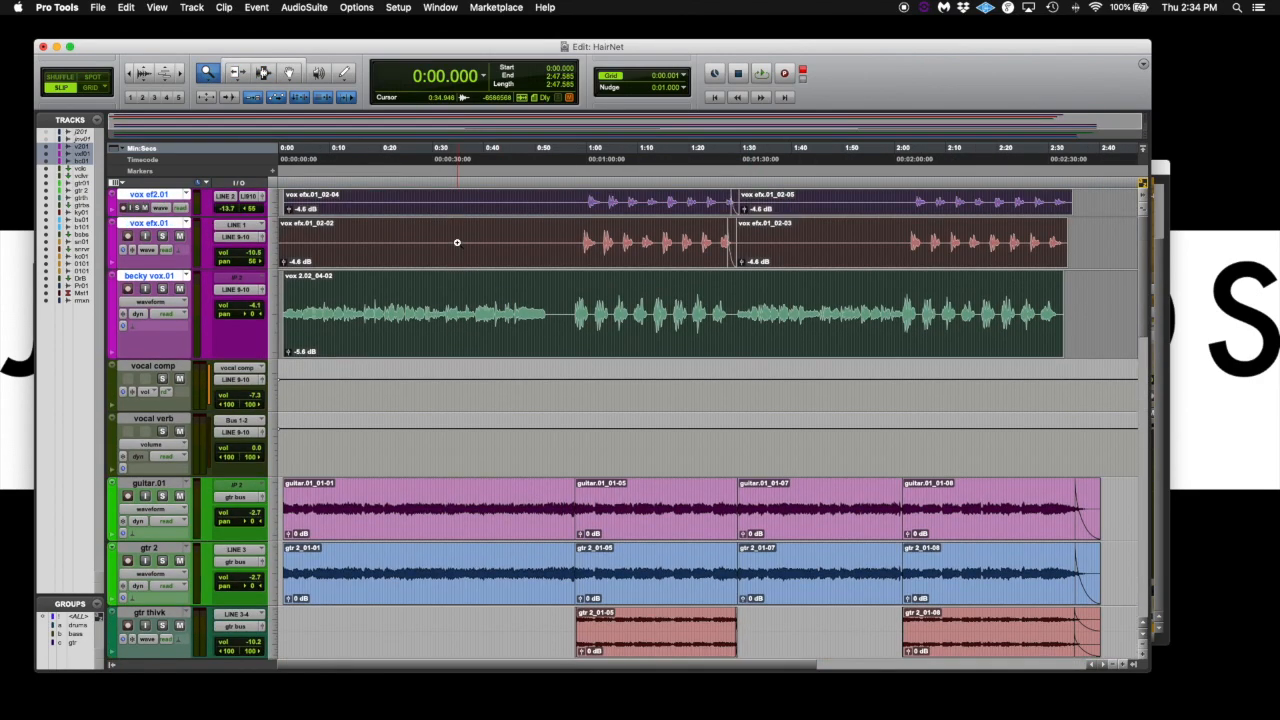
left_click(242, 64)
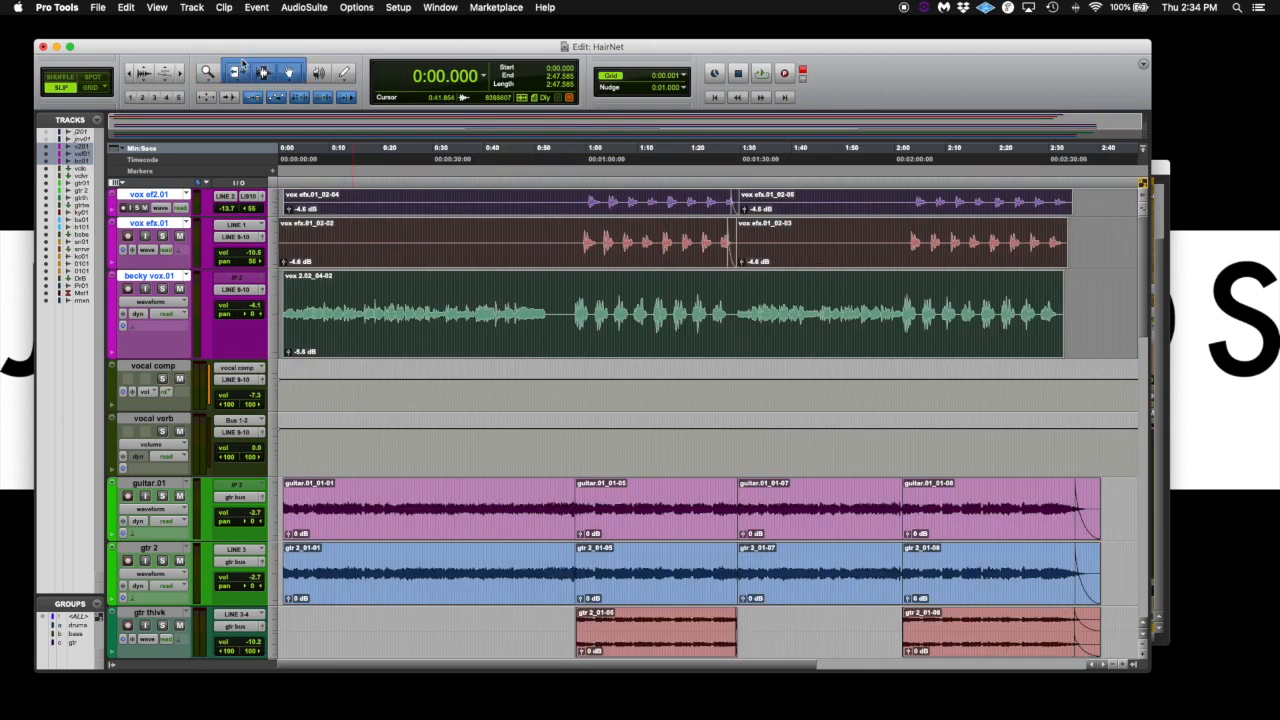
left_click(460, 234)
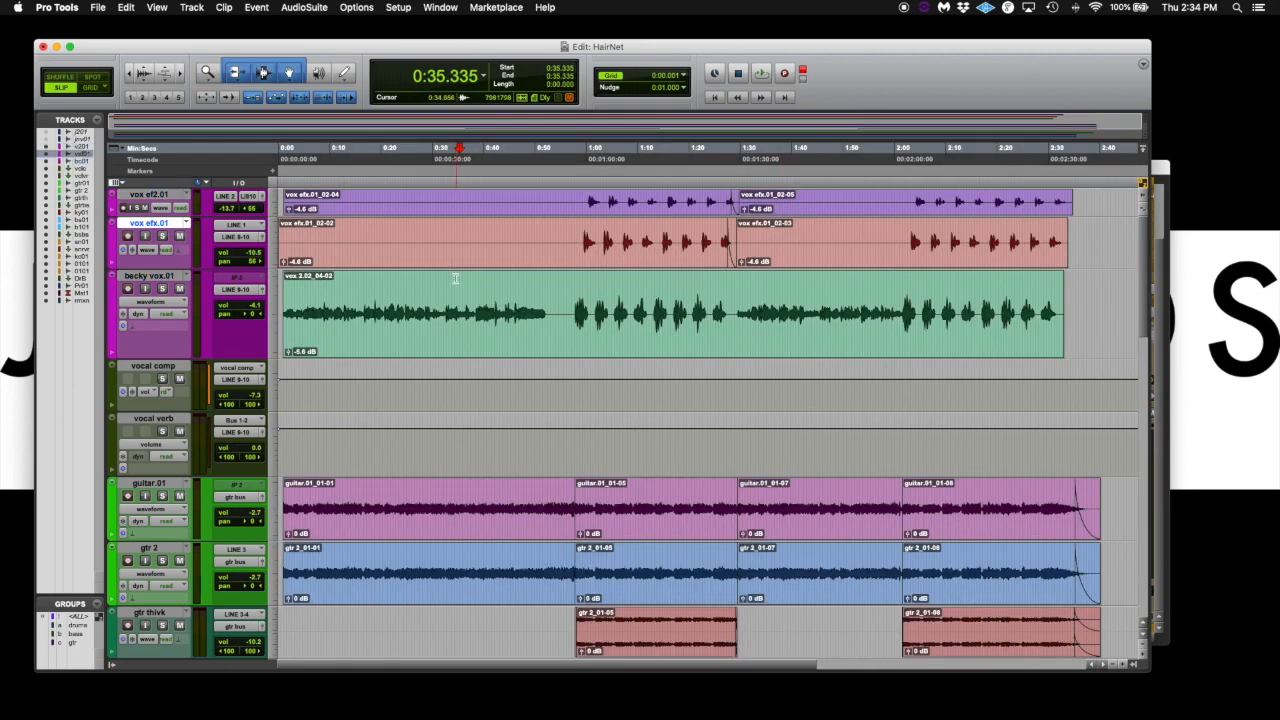
Step: Mark a passage from about 1:02 to 1:10 on the snare.01 track, and select the whole snare clip
scroll(475, 272, "down", 10)
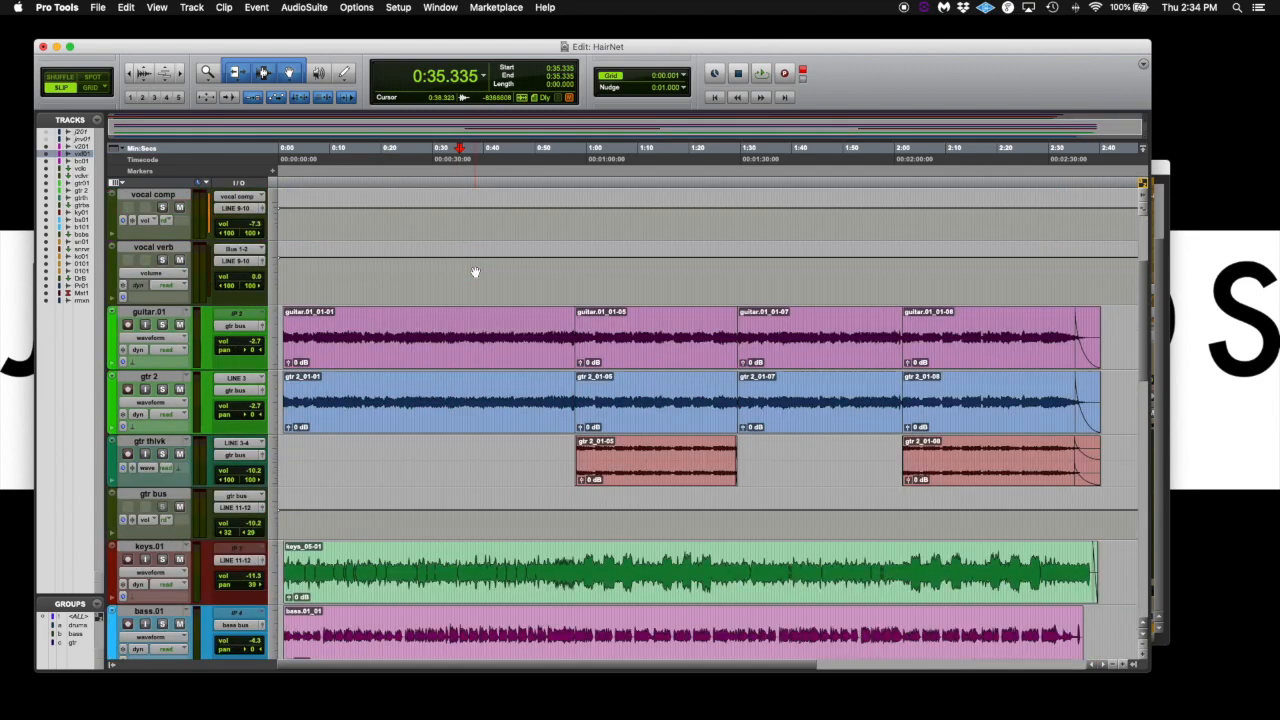
scroll(475, 272, "down", 10)
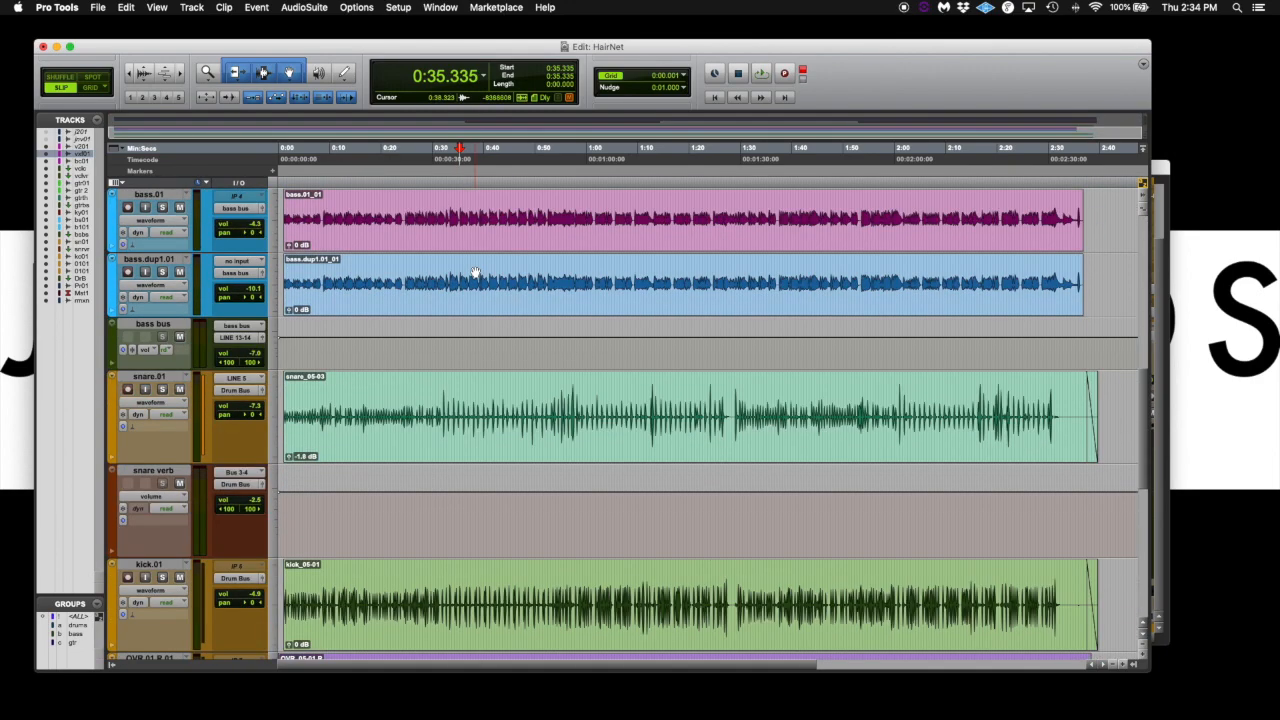
scroll(475, 272, "down", 2)
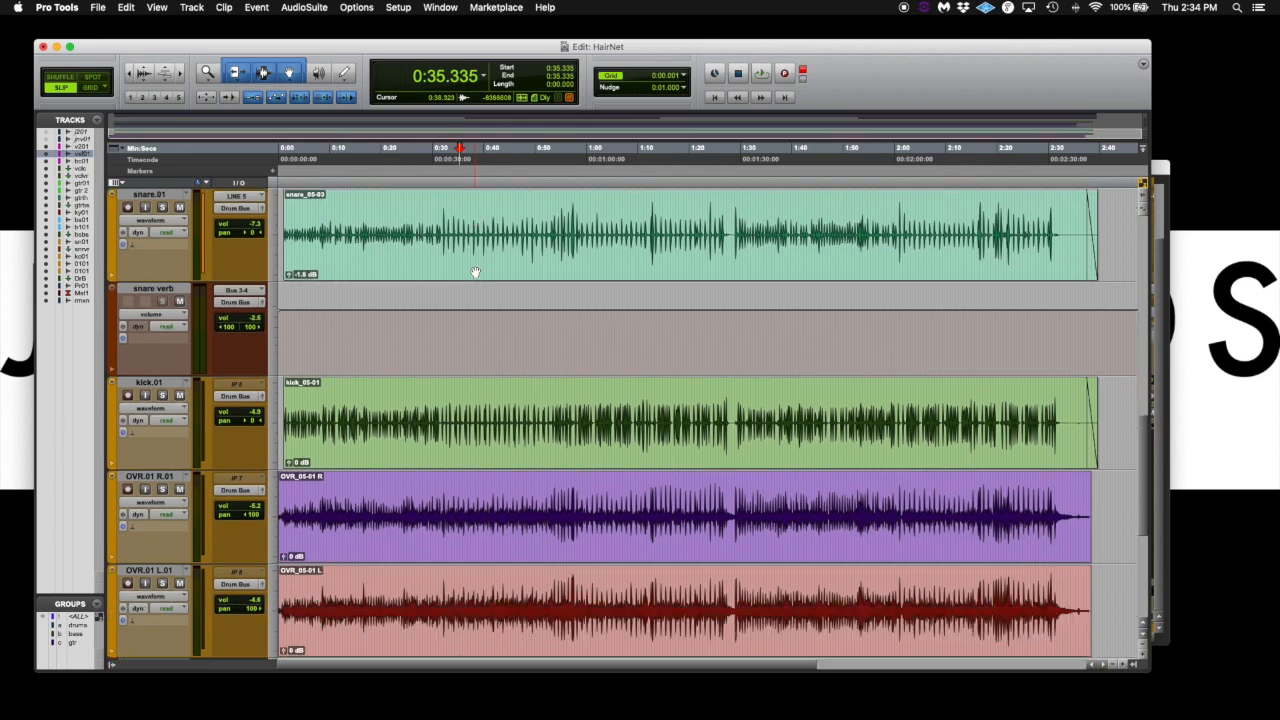
scroll(475, 272, "down", 10)
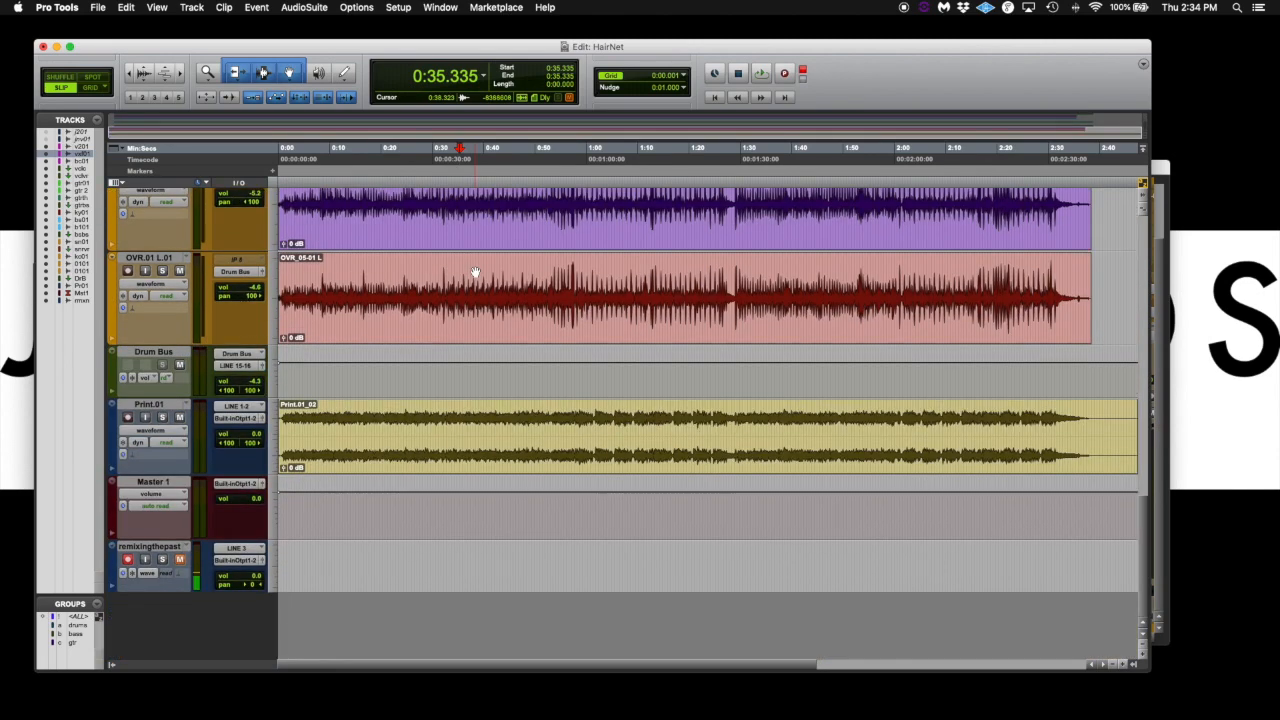
scroll(475, 272, "up", 8)
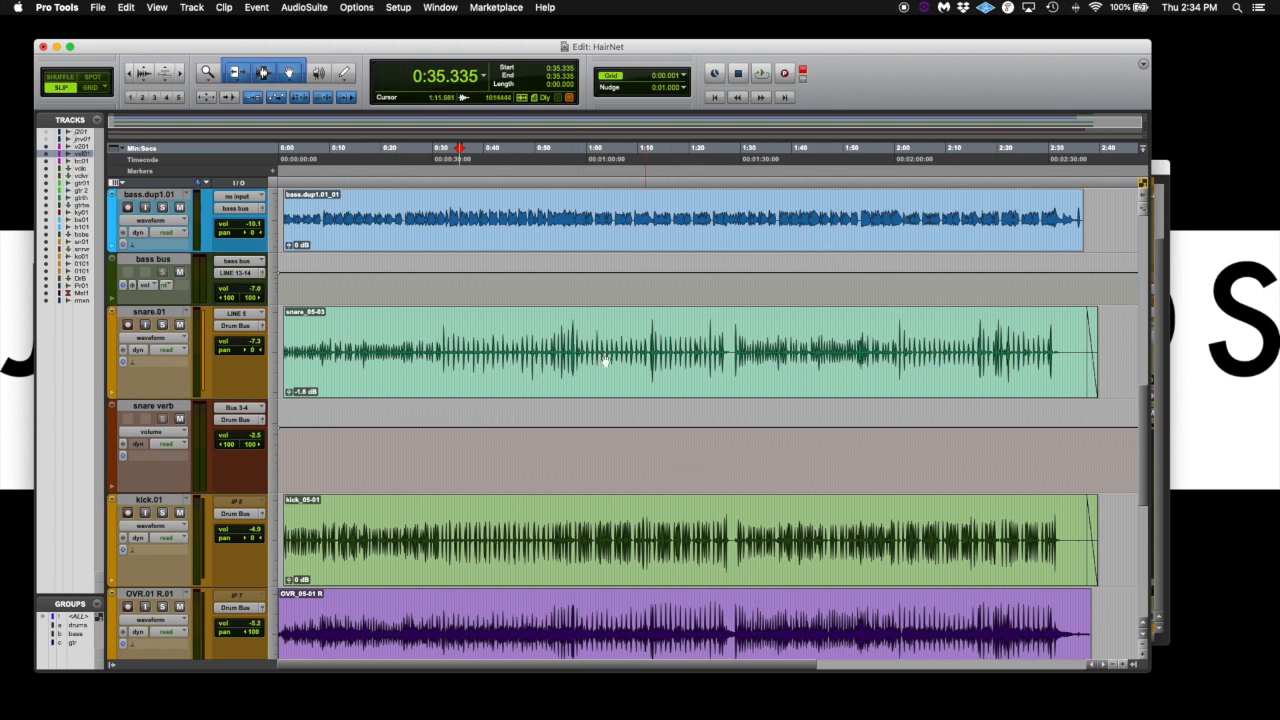
left_click_drag(334, 350, 637, 338)
key("n")
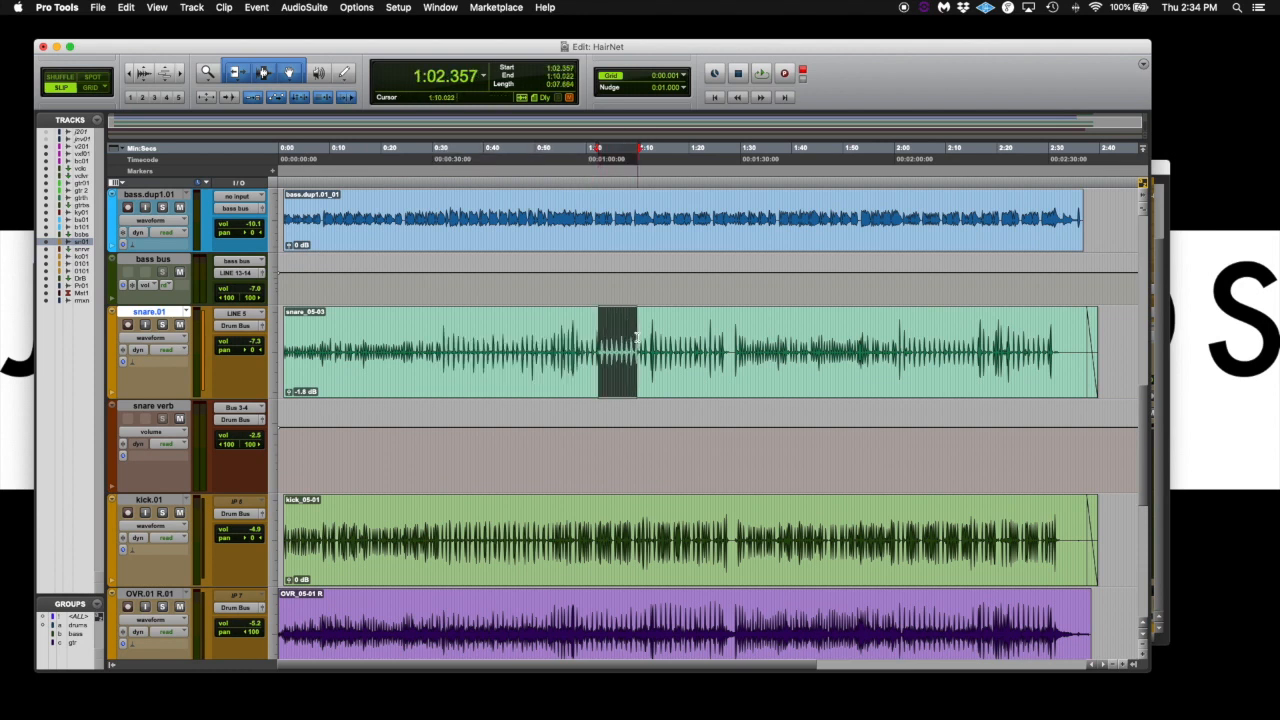
double_click(410, 358)
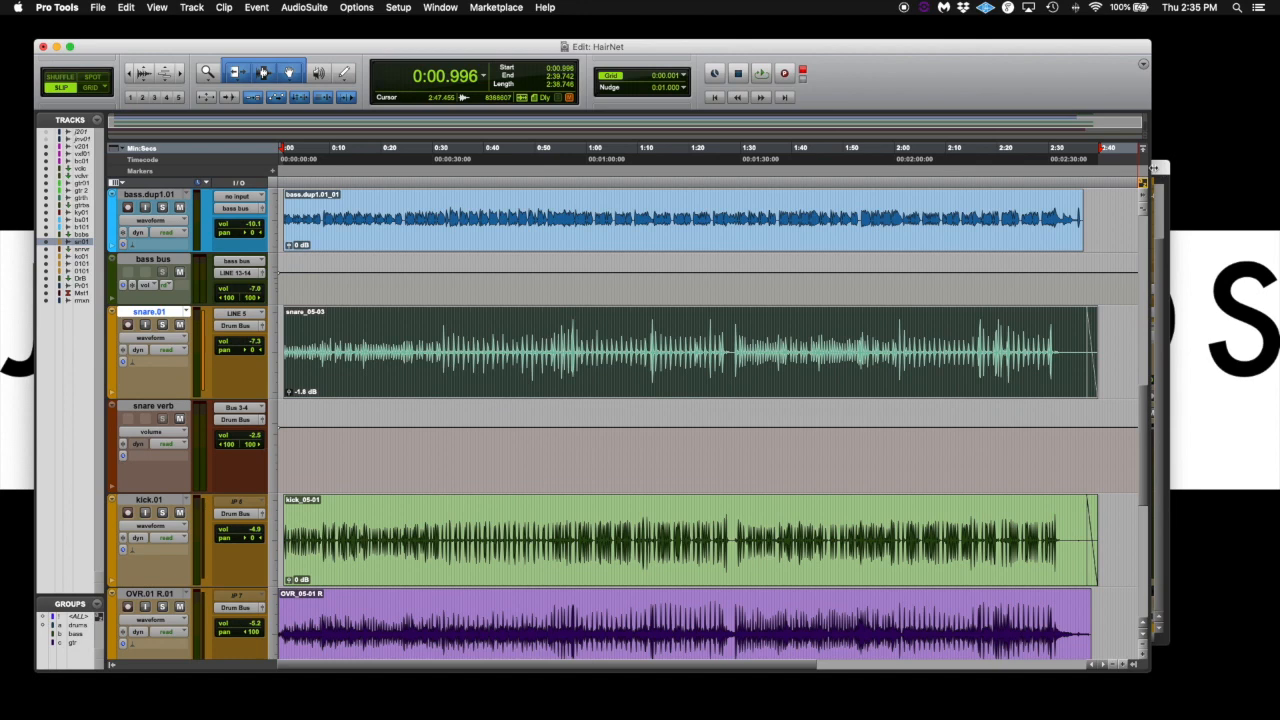
Step: Show the Mix window's inserts and inspect the EQ3 7-Band on vox ef2.01, vox efx.01 and the main vocal channel
key("super+equal")
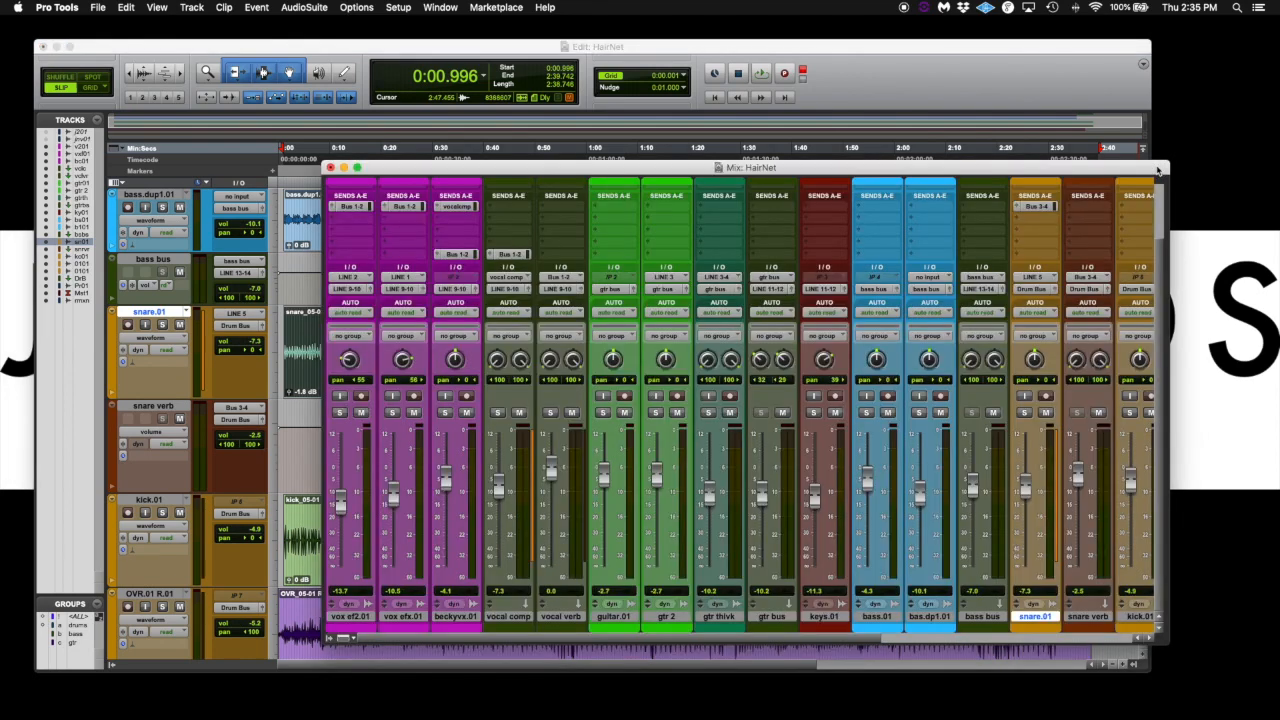
scroll(423, 292, "up", 4)
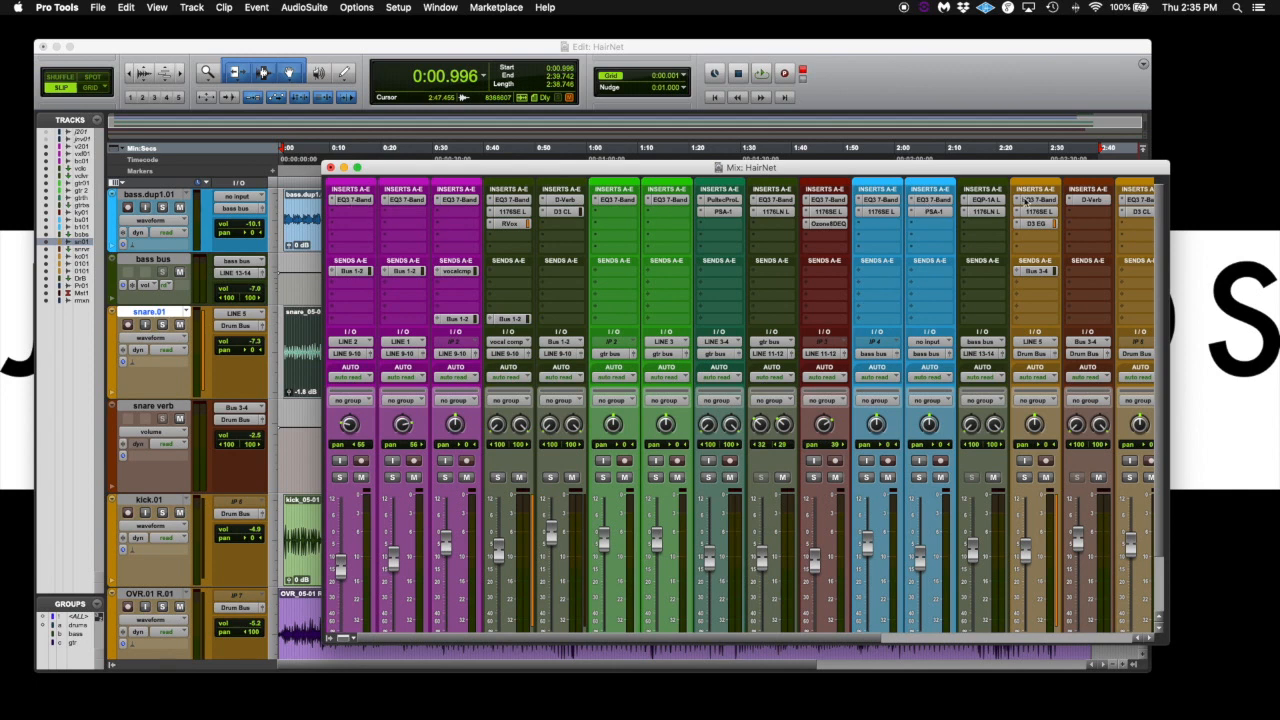
left_click(358, 201)
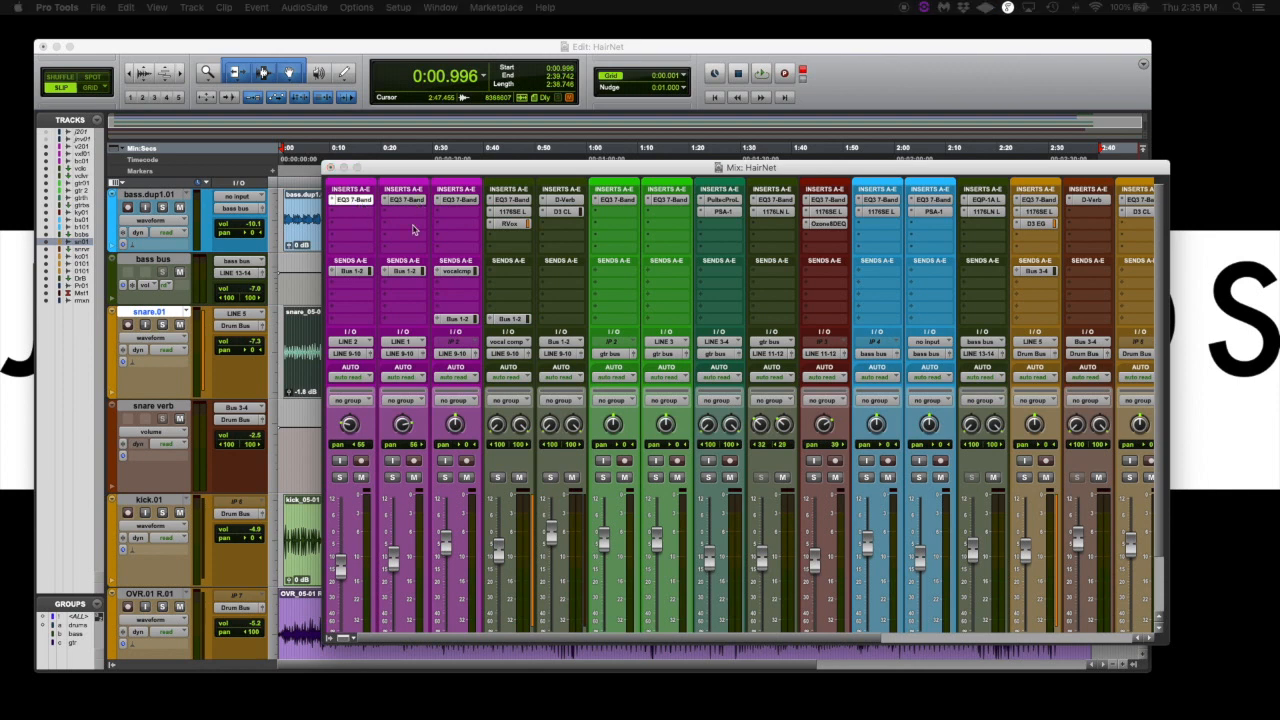
left_click(414, 201)
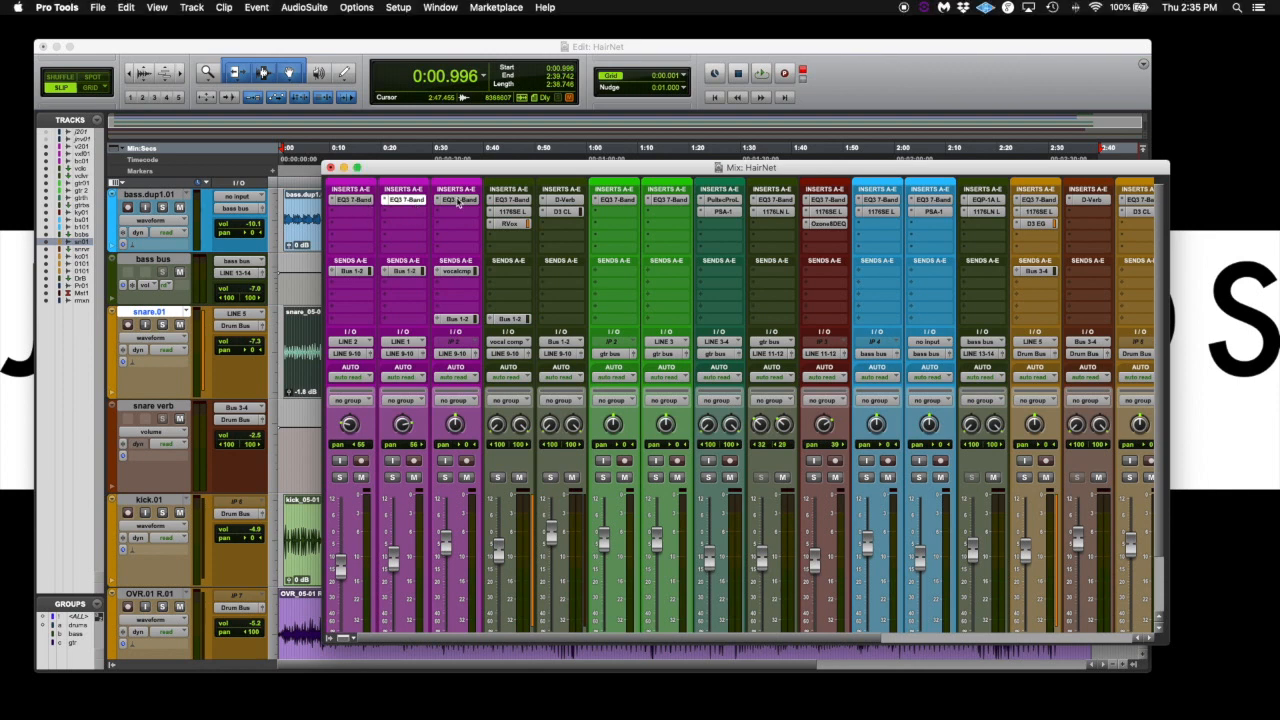
left_click(457, 201)
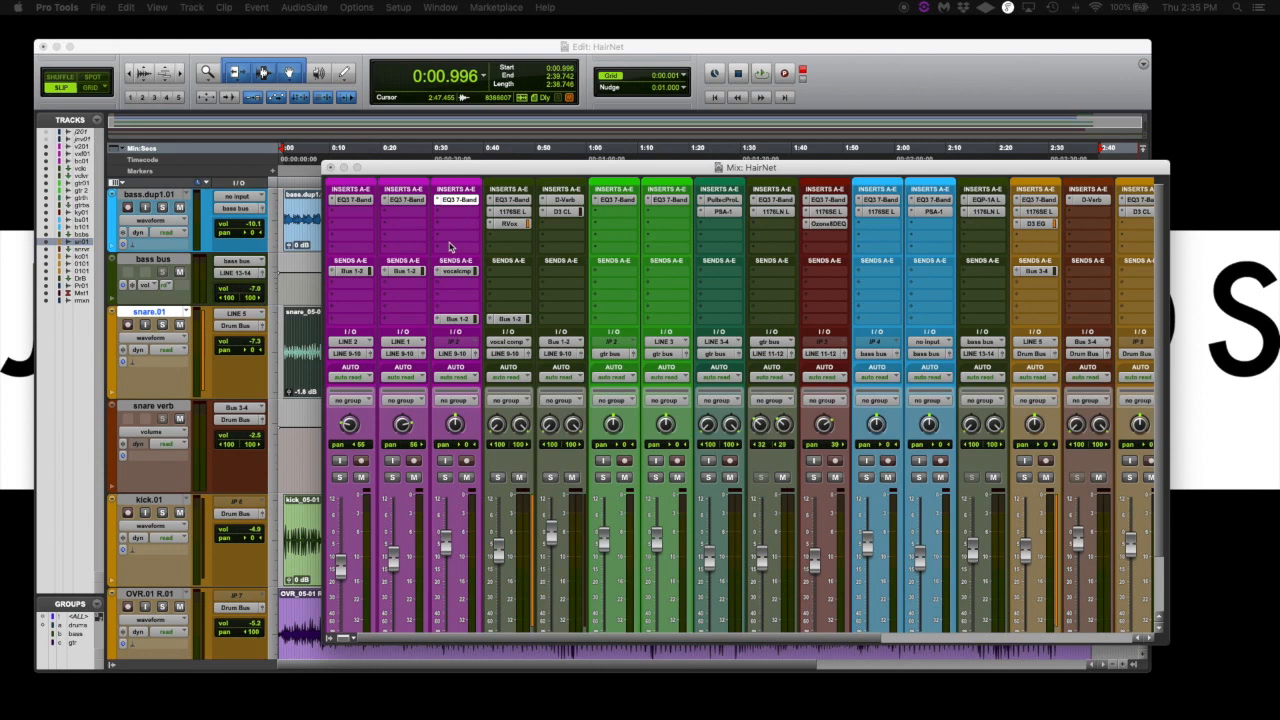
Step: Inspect the EQ3 7-Band, 1176SE limiter and RVox plug-ins on the vocal comp channel, and close the plug-in window
left_click(509, 200)
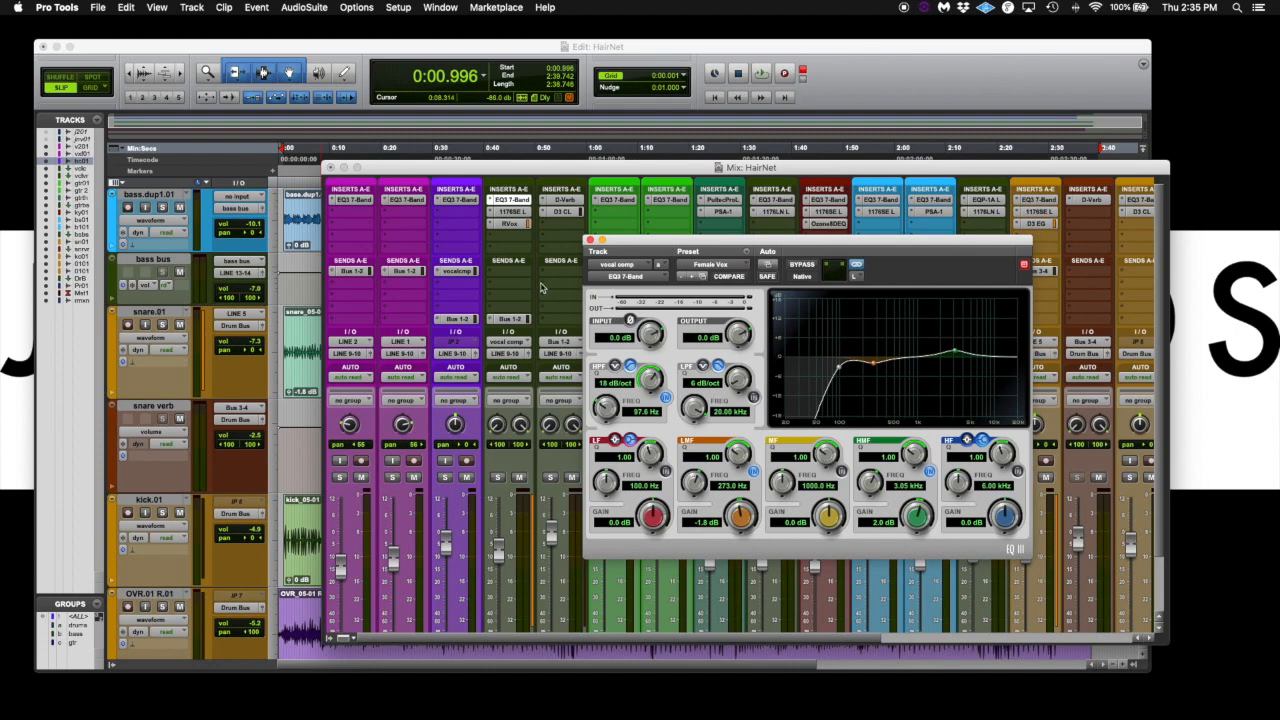
left_click_drag(660, 249, 654, 248)
left_click(510, 212)
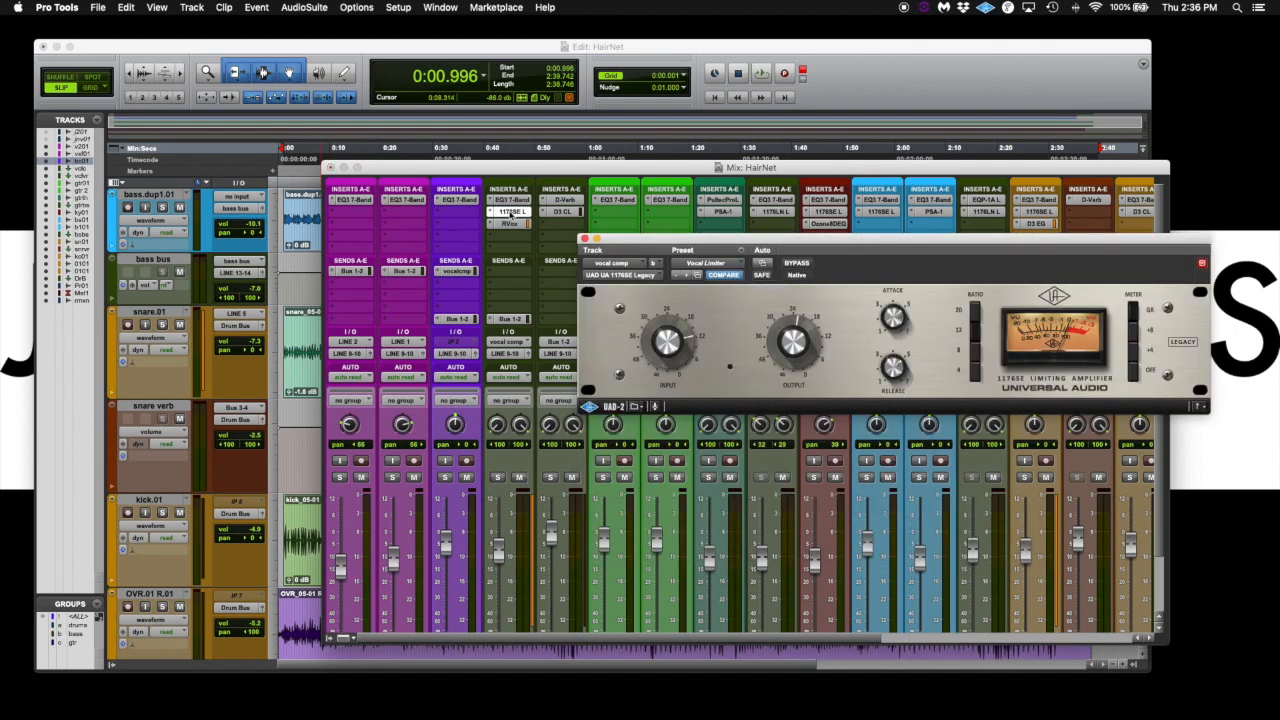
left_click(512, 200)
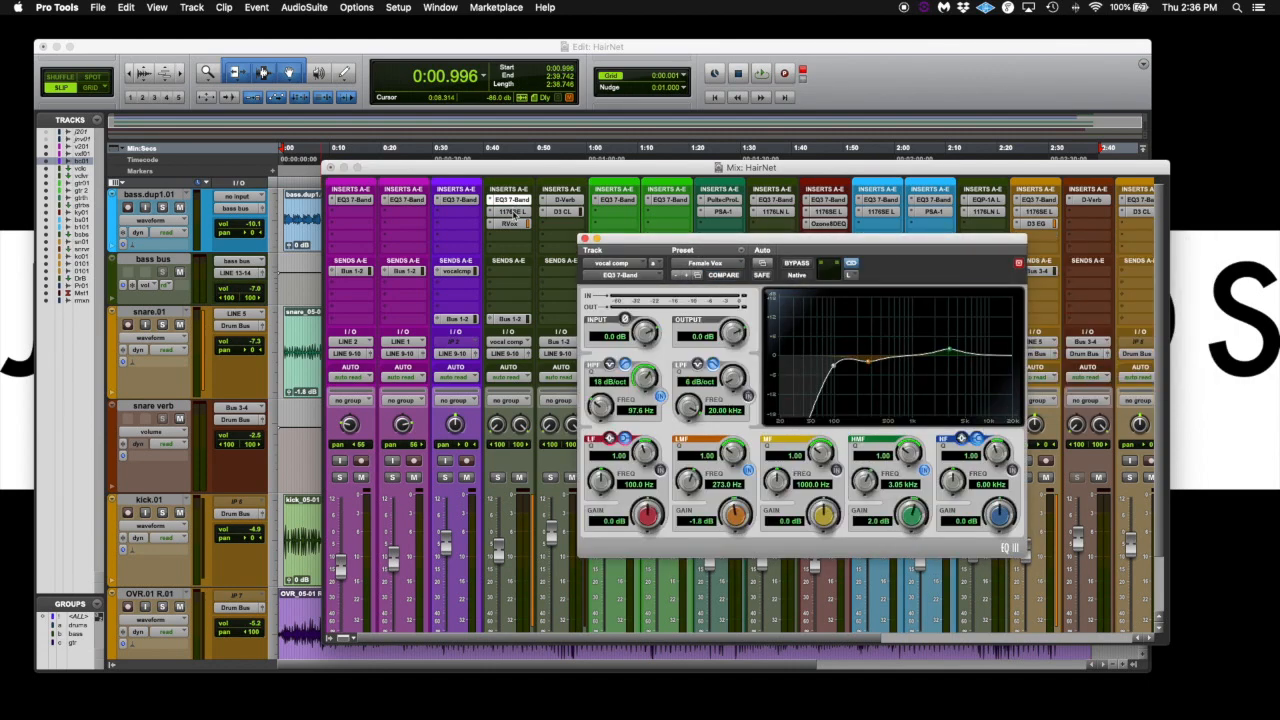
left_click(512, 212)
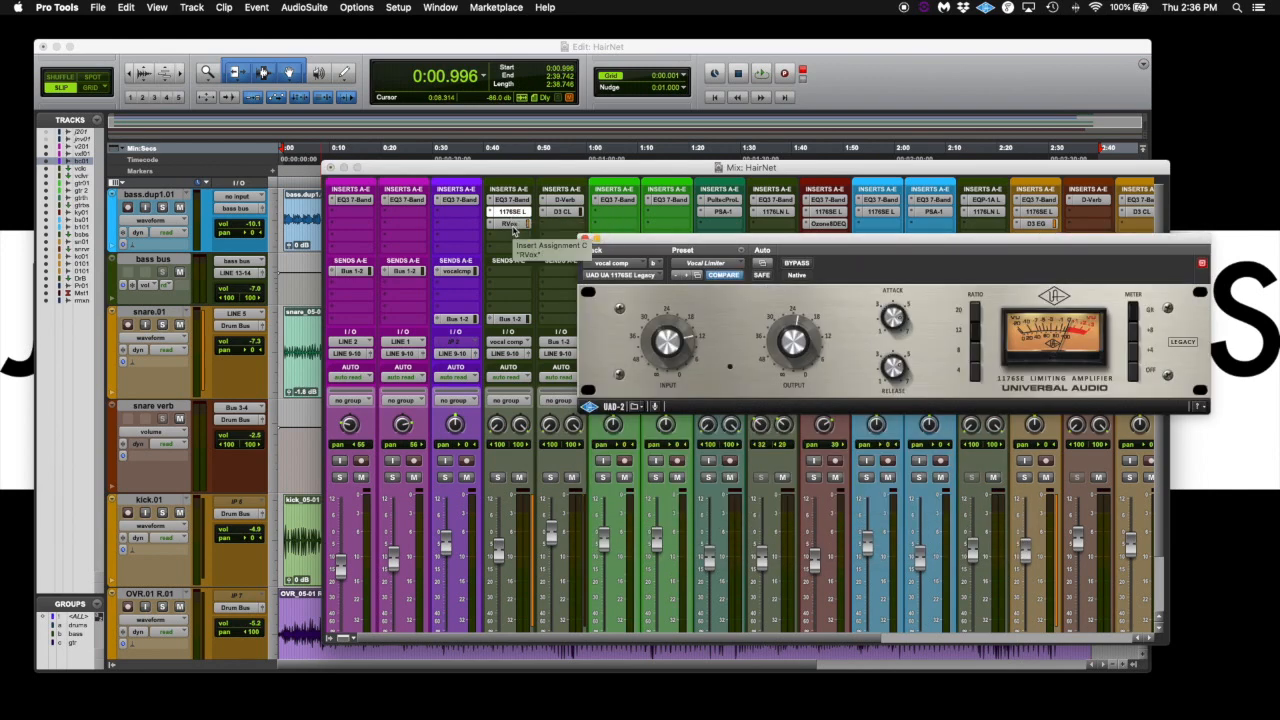
left_click(510, 223)
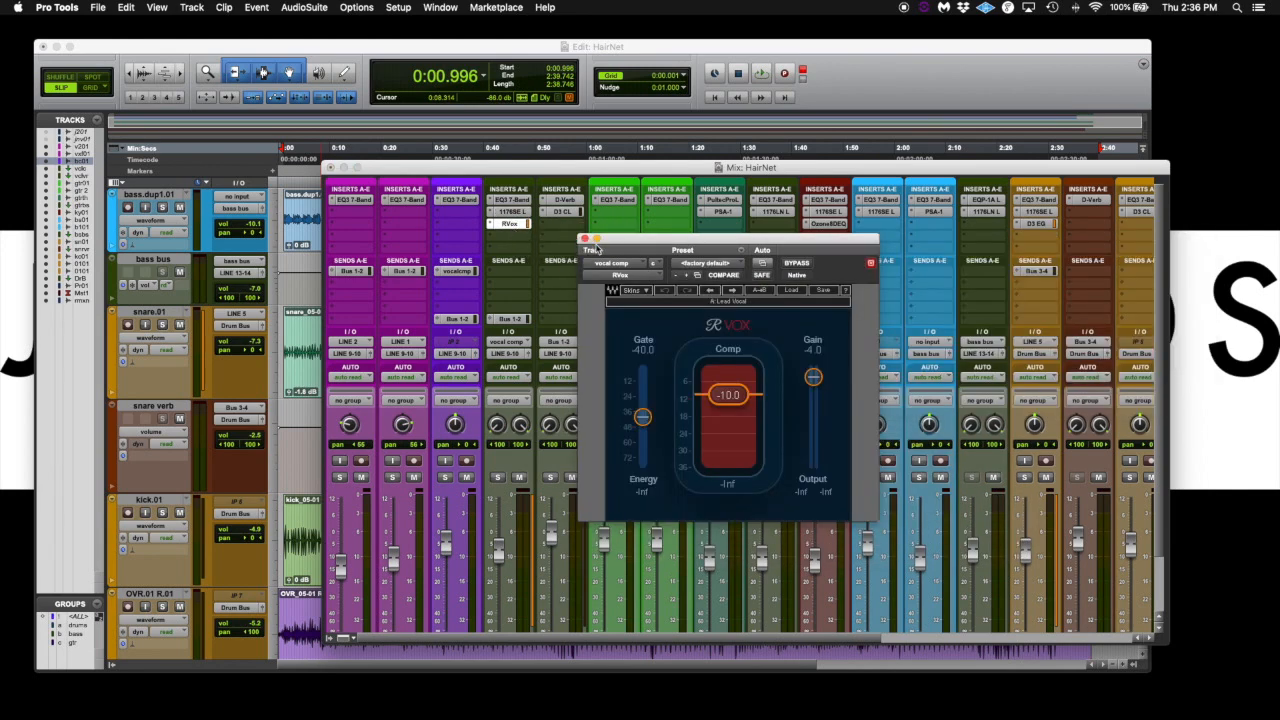
left_click(585, 241)
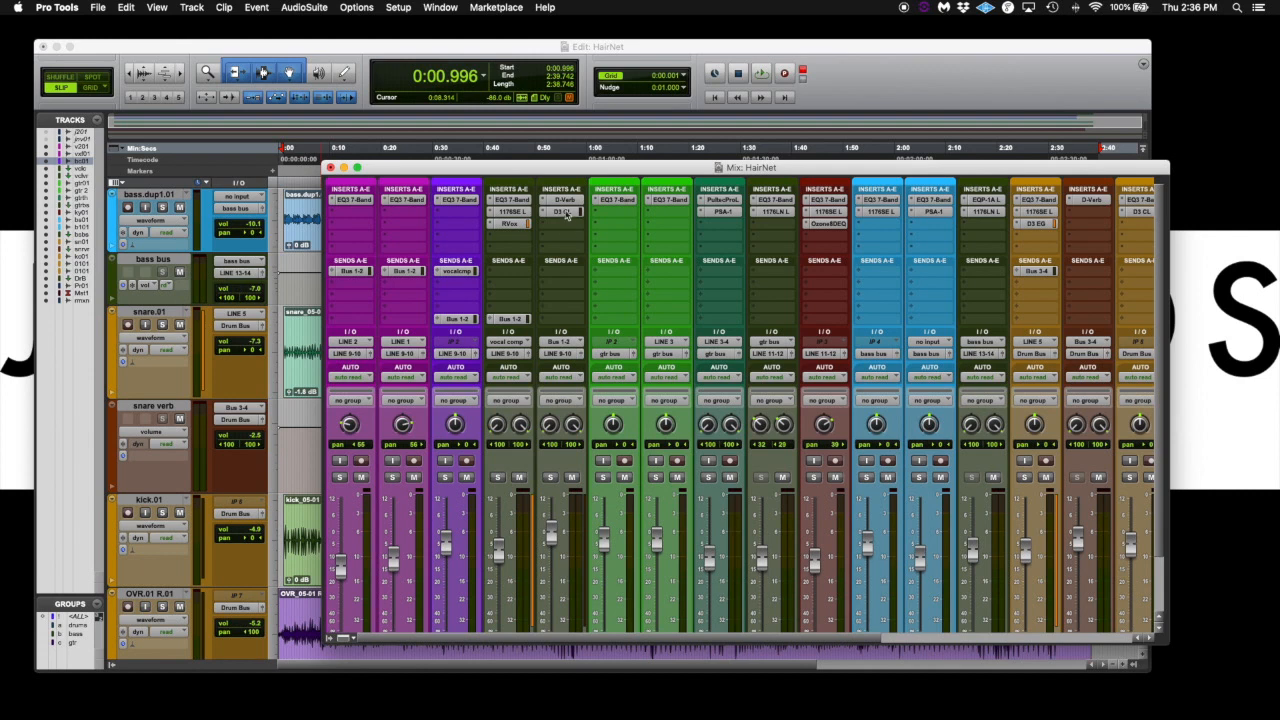
Step: Inspect the D-Verb and Dyn3 Compressor/Limiter inserts on the vocal verb channel, and close the plug-in window
left_click(565, 201)
left_click(563, 212)
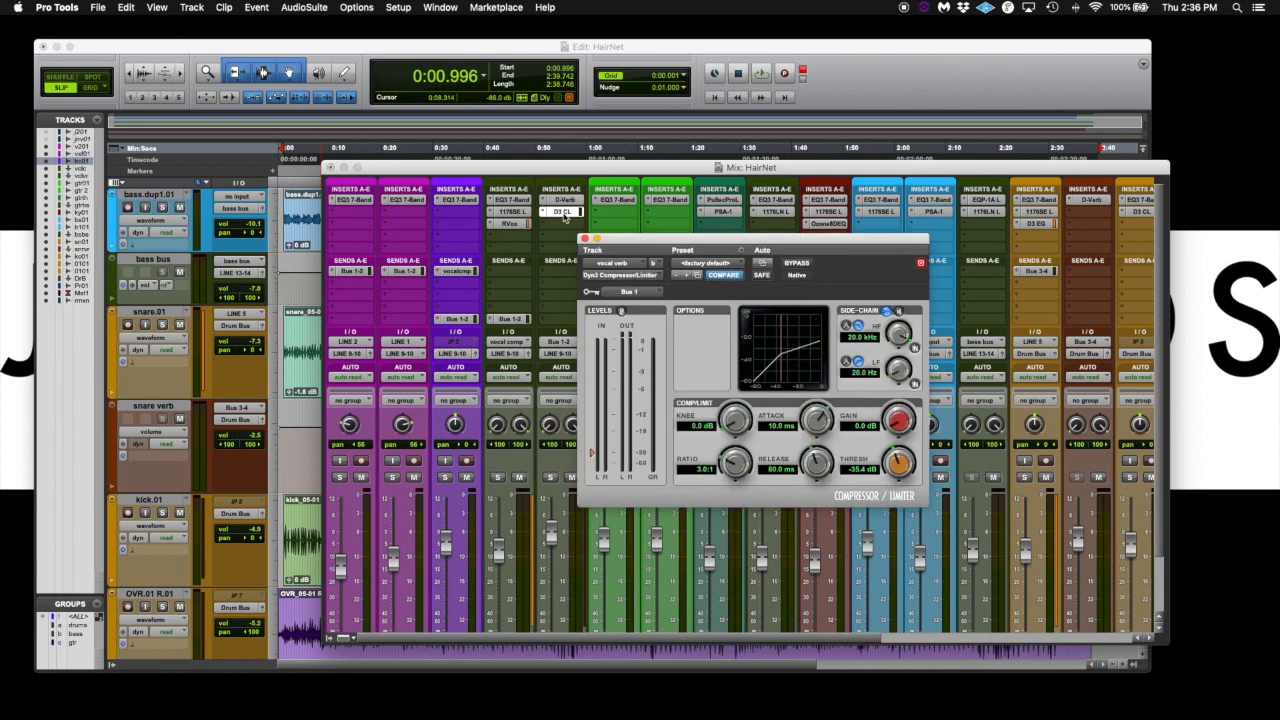
left_click_drag(648, 242, 640, 270)
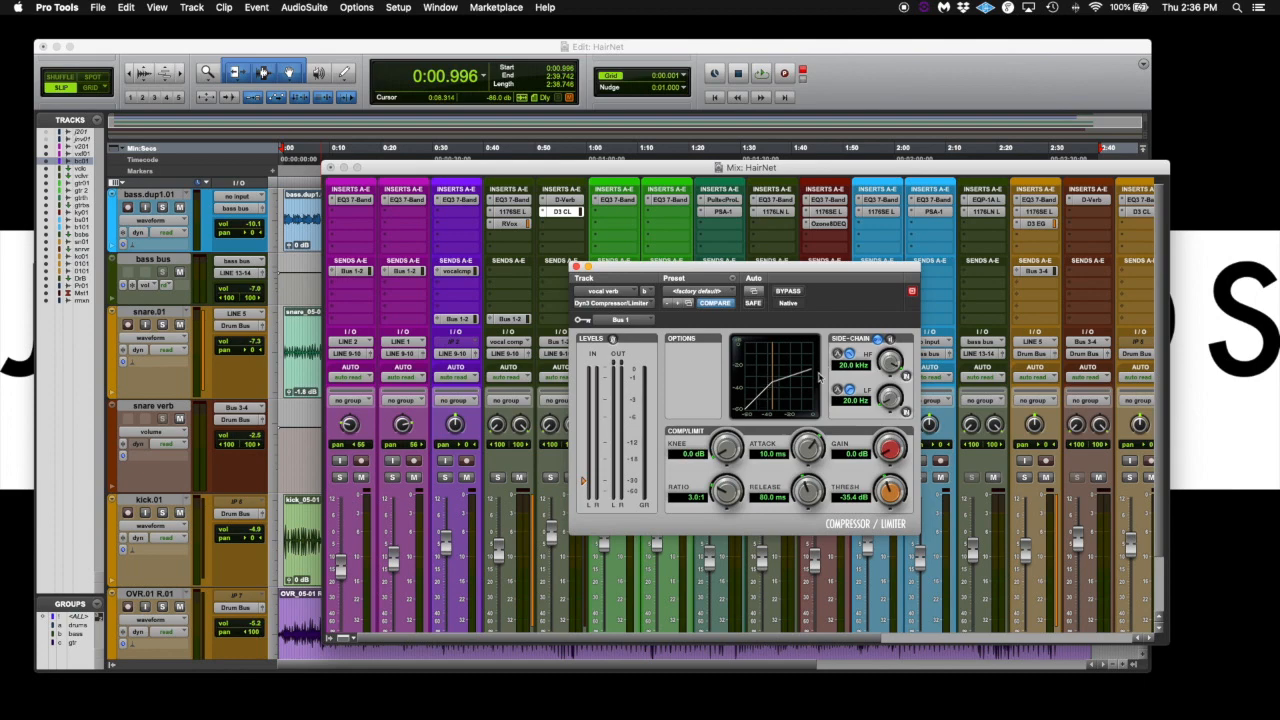
left_click(576, 266)
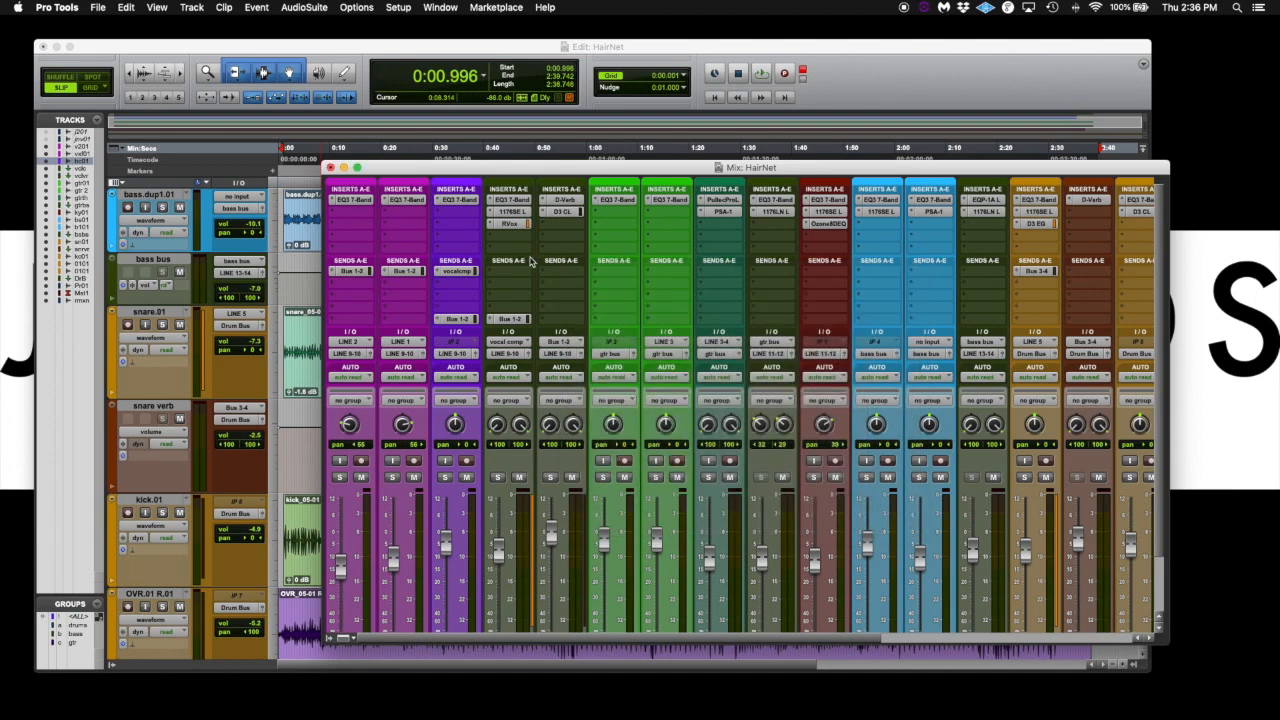
Step: Examine the inserts, output routing and fader levels of the guitar, keys and bass channels
scroll(611, 233, "right", 2)
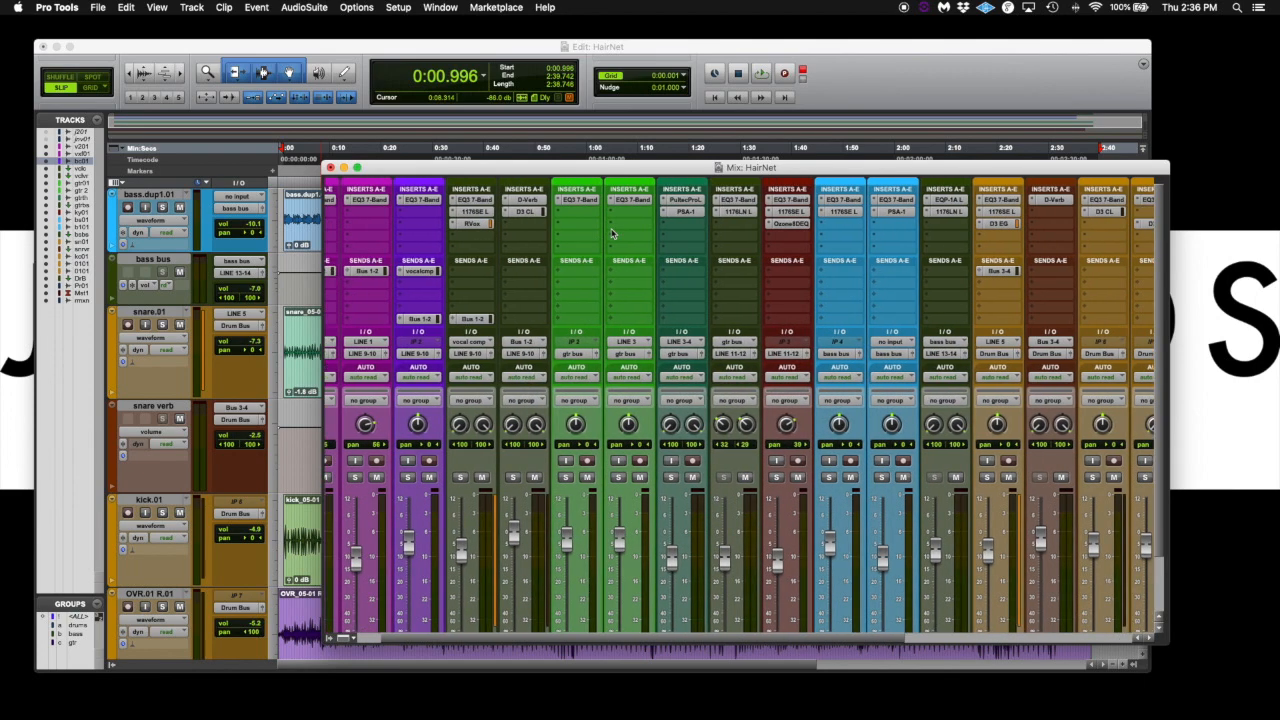
scroll(611, 233, "down", 2)
scroll(634, 322, "right", 1)
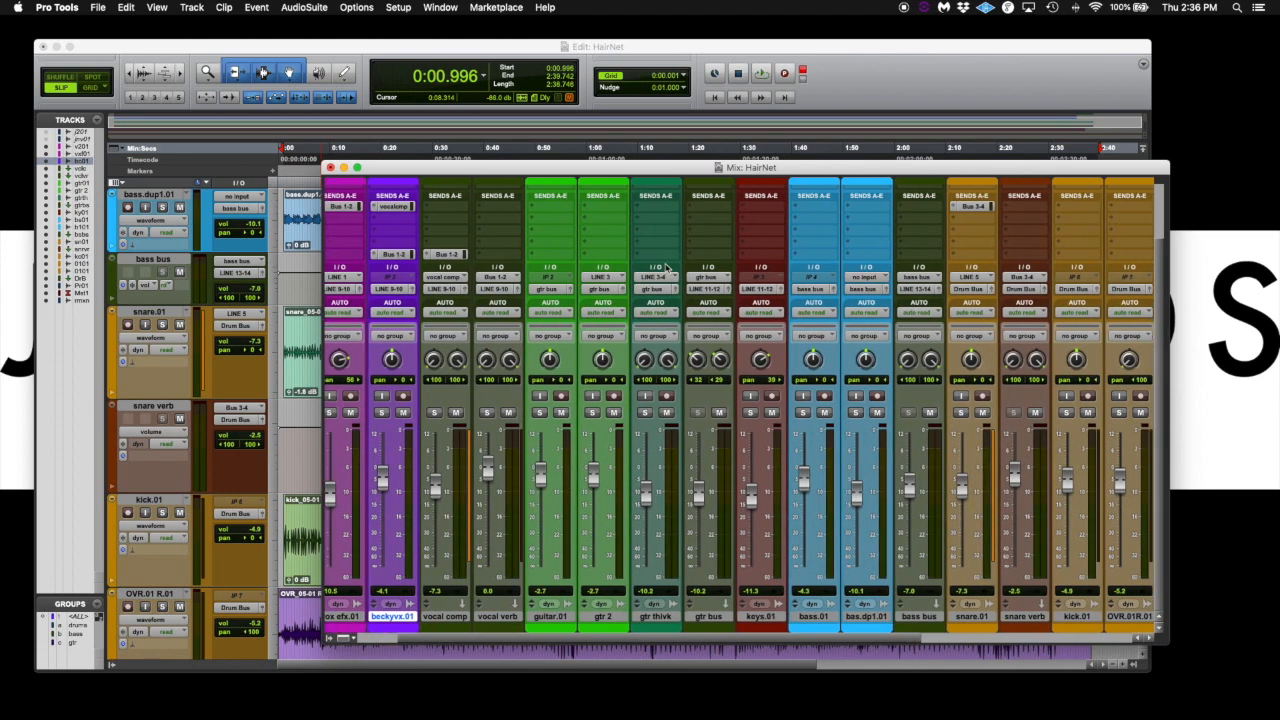
scroll(663, 283, "up", 2)
scroll(668, 326, "right", 6)
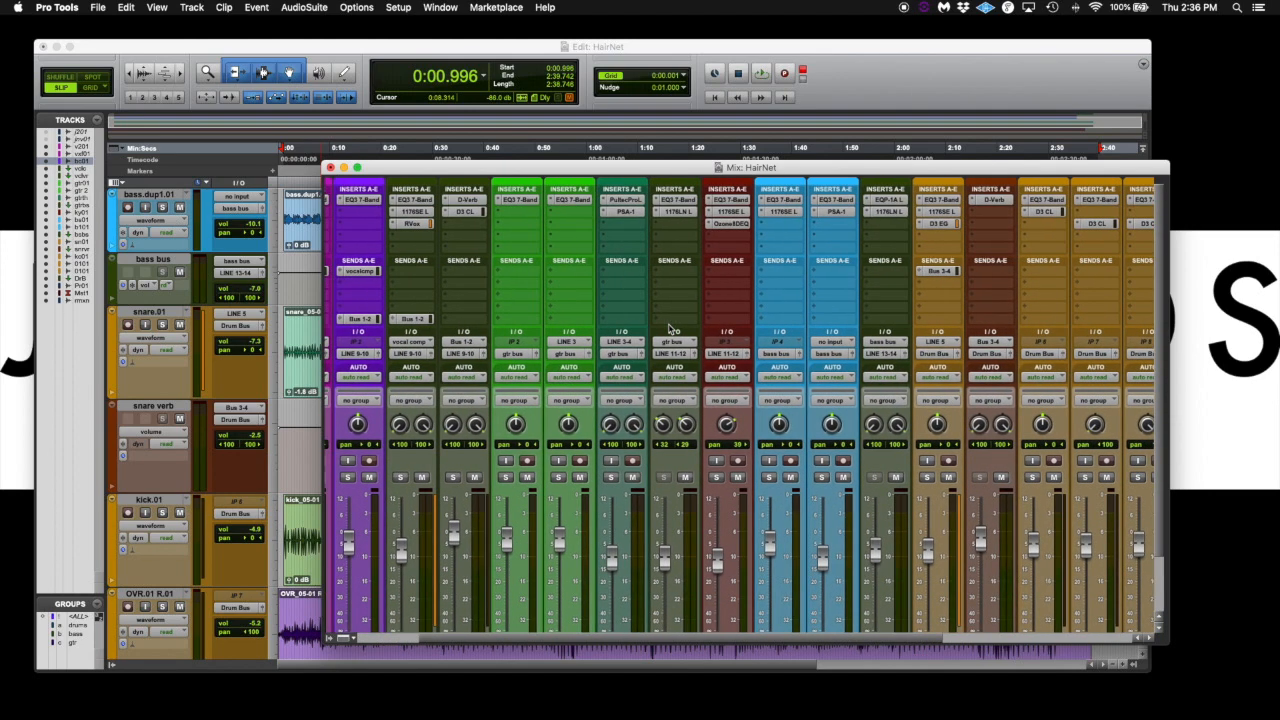
scroll(675, 291, "right", 2)
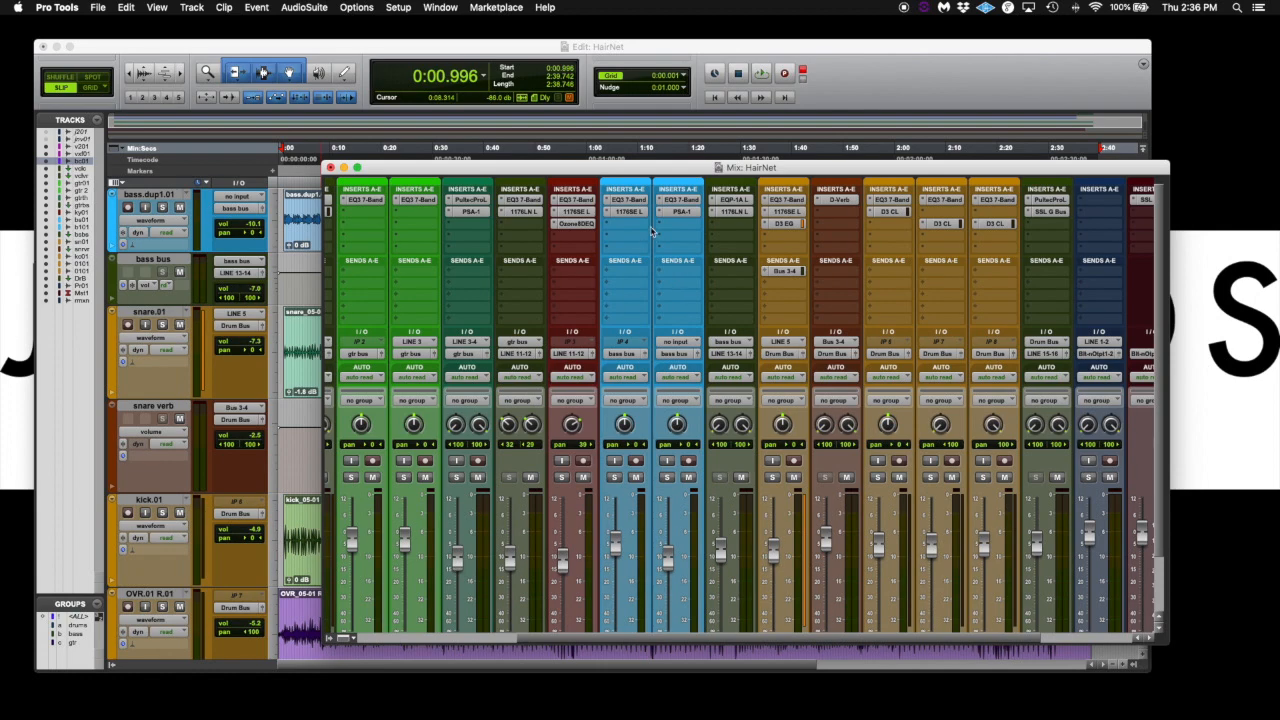
scroll(655, 308, "down", 2)
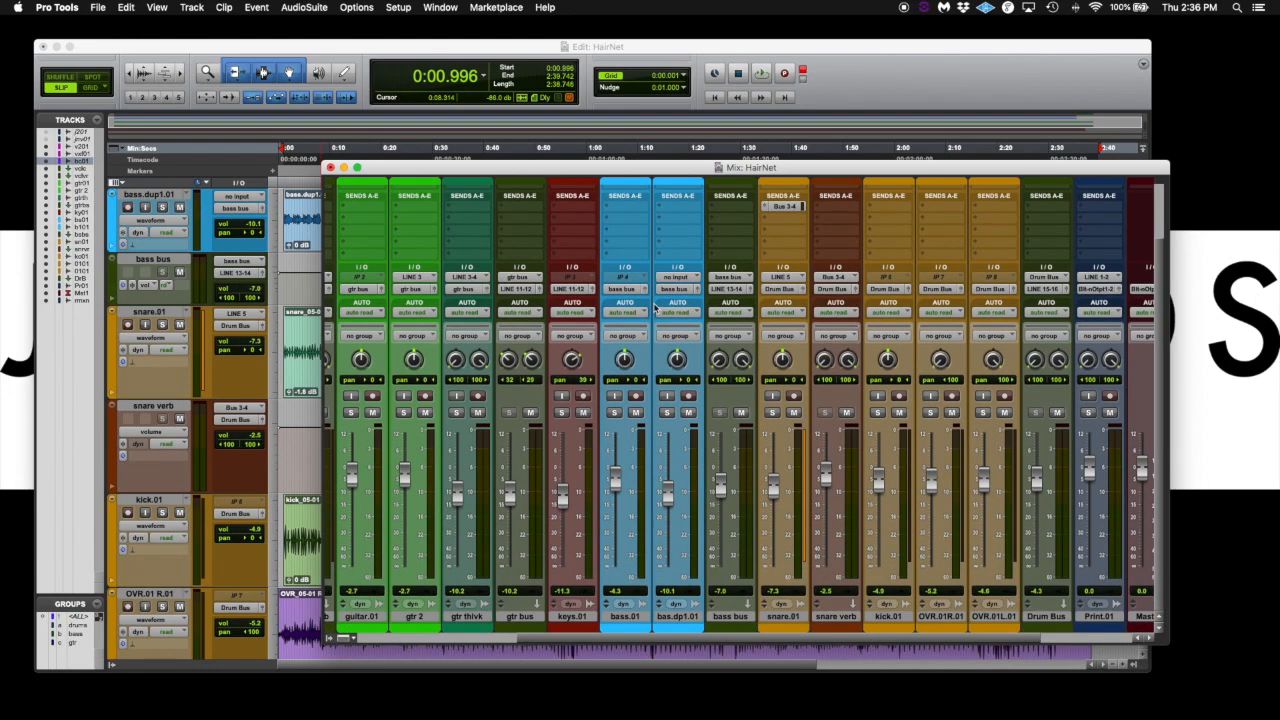
Step: Inspect the SansAmp PSA-1 insert on the duplicate bass channel and close its window
scroll(647, 393, "up", 2)
left_click(679, 212)
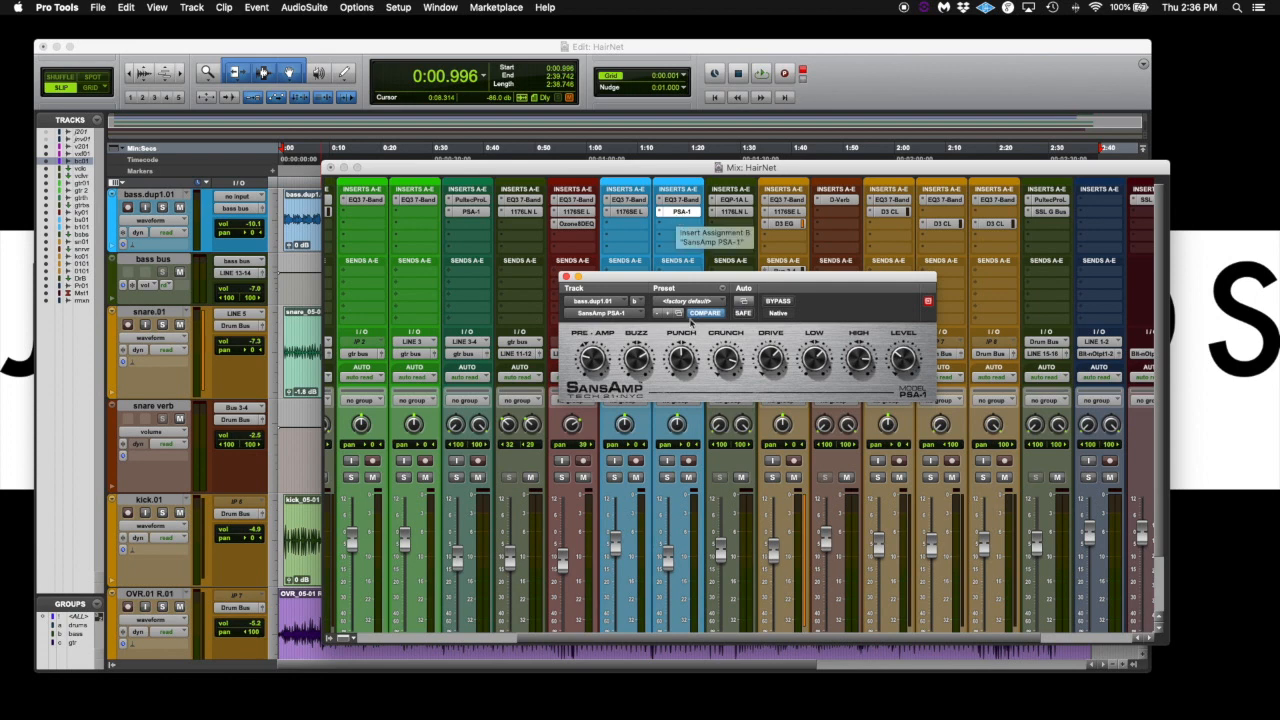
left_click(566, 276)
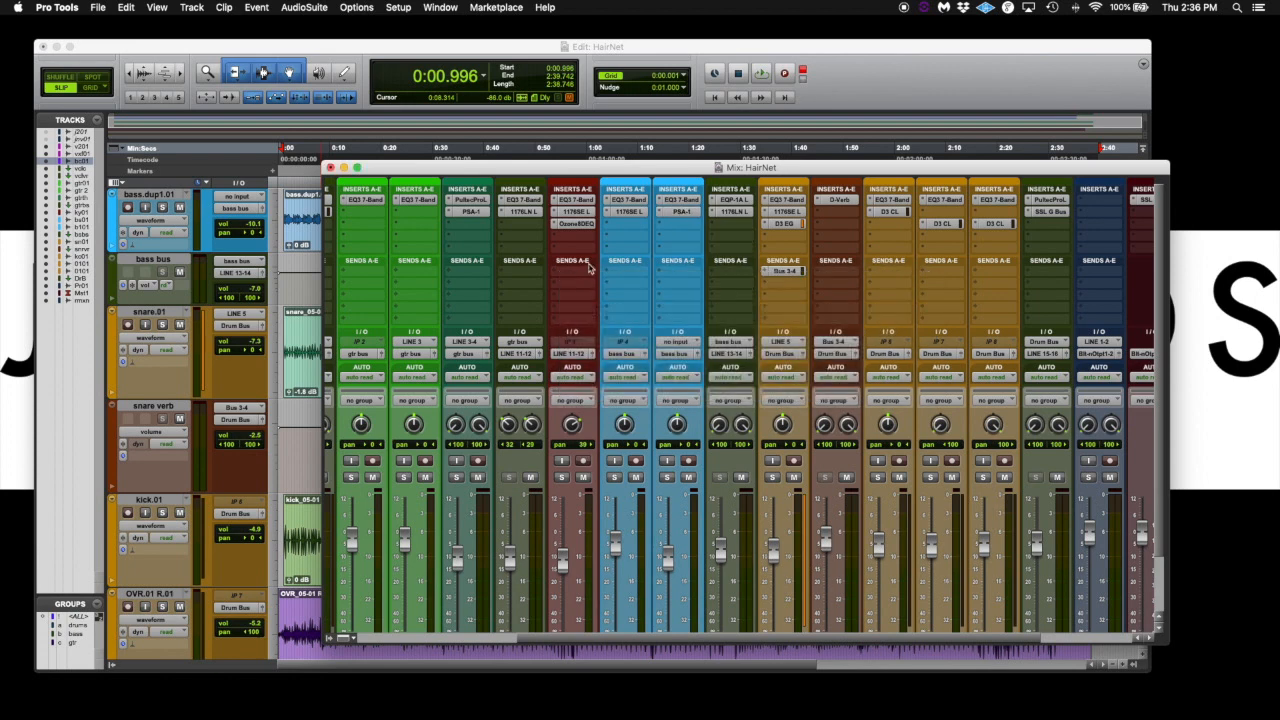
Step: Raise the Drum Bus channel's fader to -3.8 dB
scroll(719, 243, "down", 2)
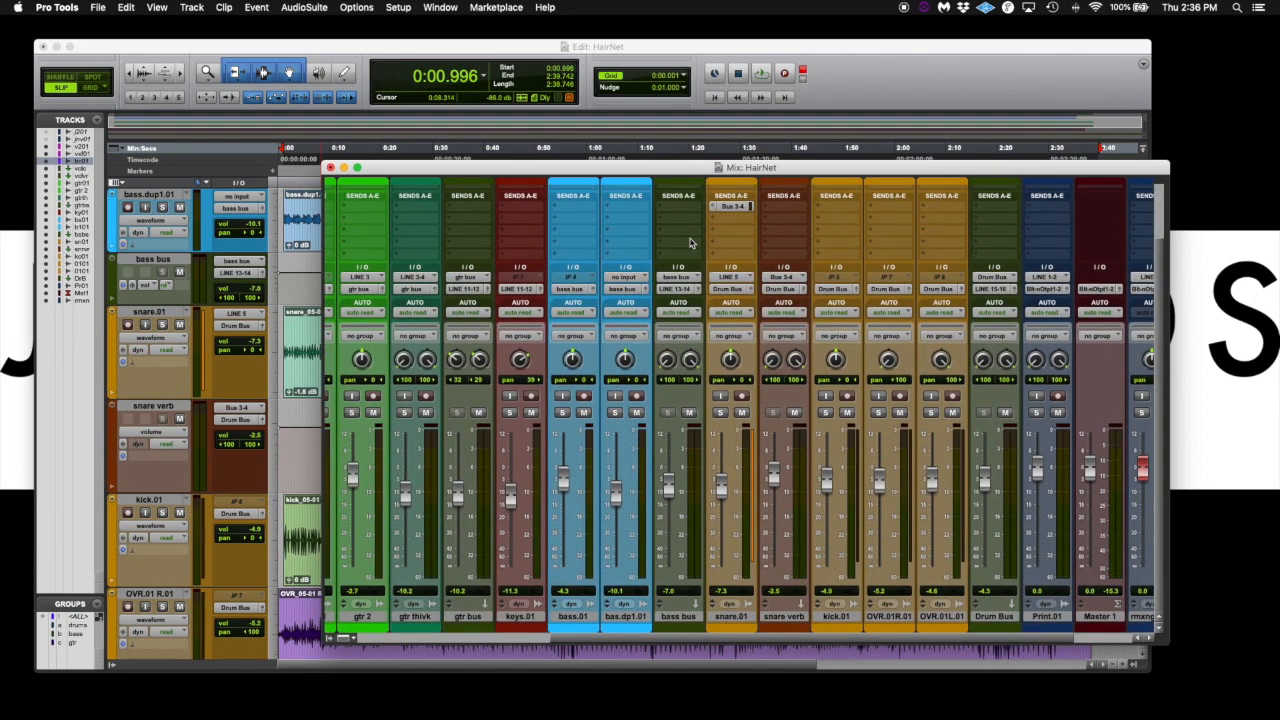
scroll(690, 243, "up", 2)
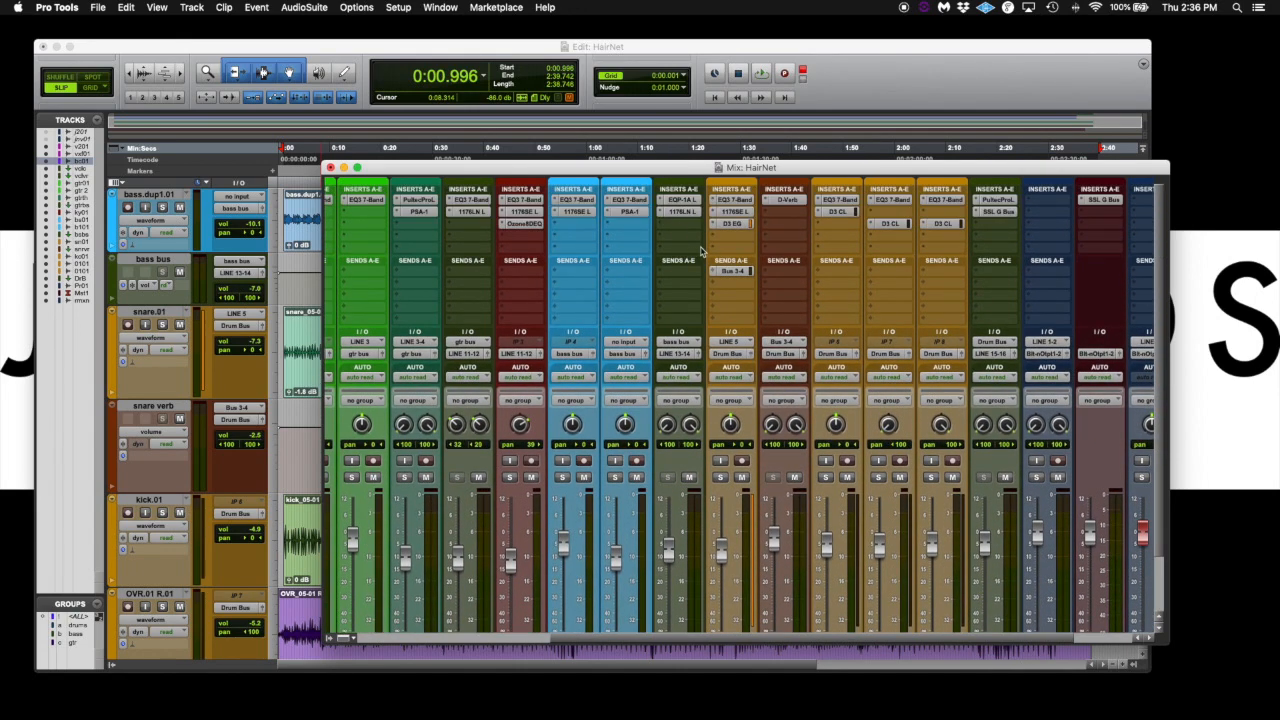
scroll(703, 250, "right", 3)
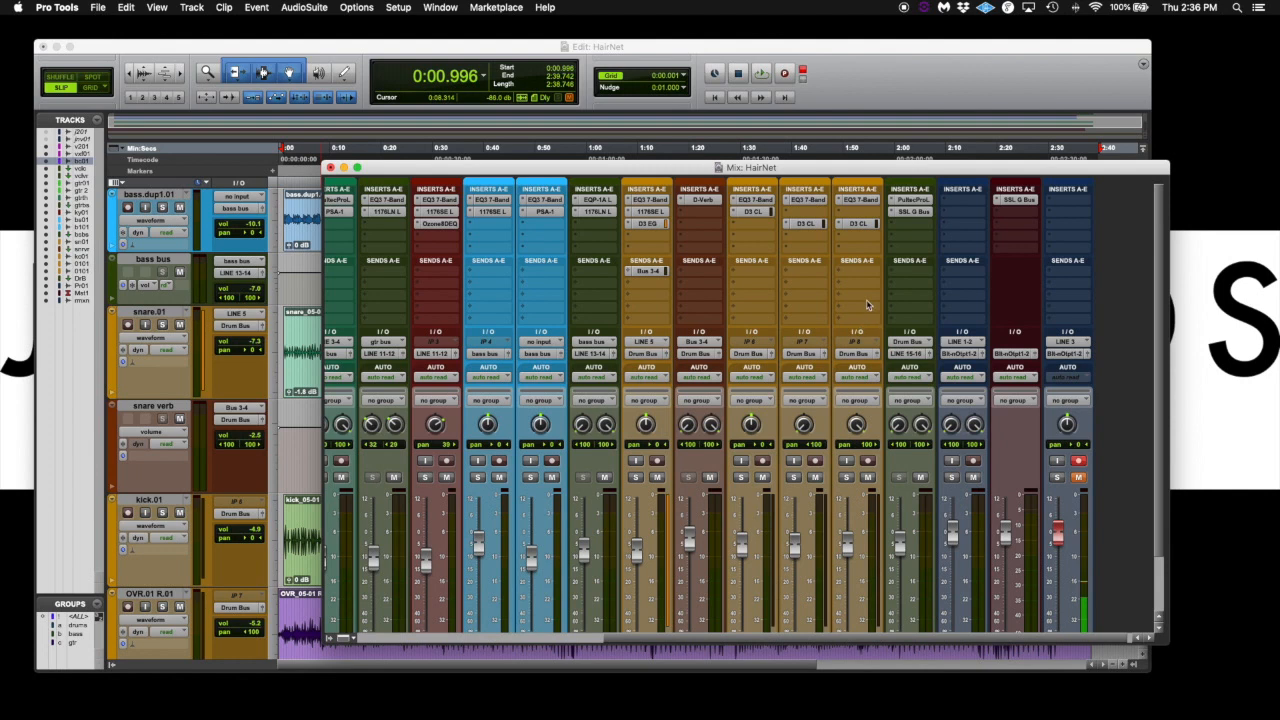
scroll(910, 303, "down", 1)
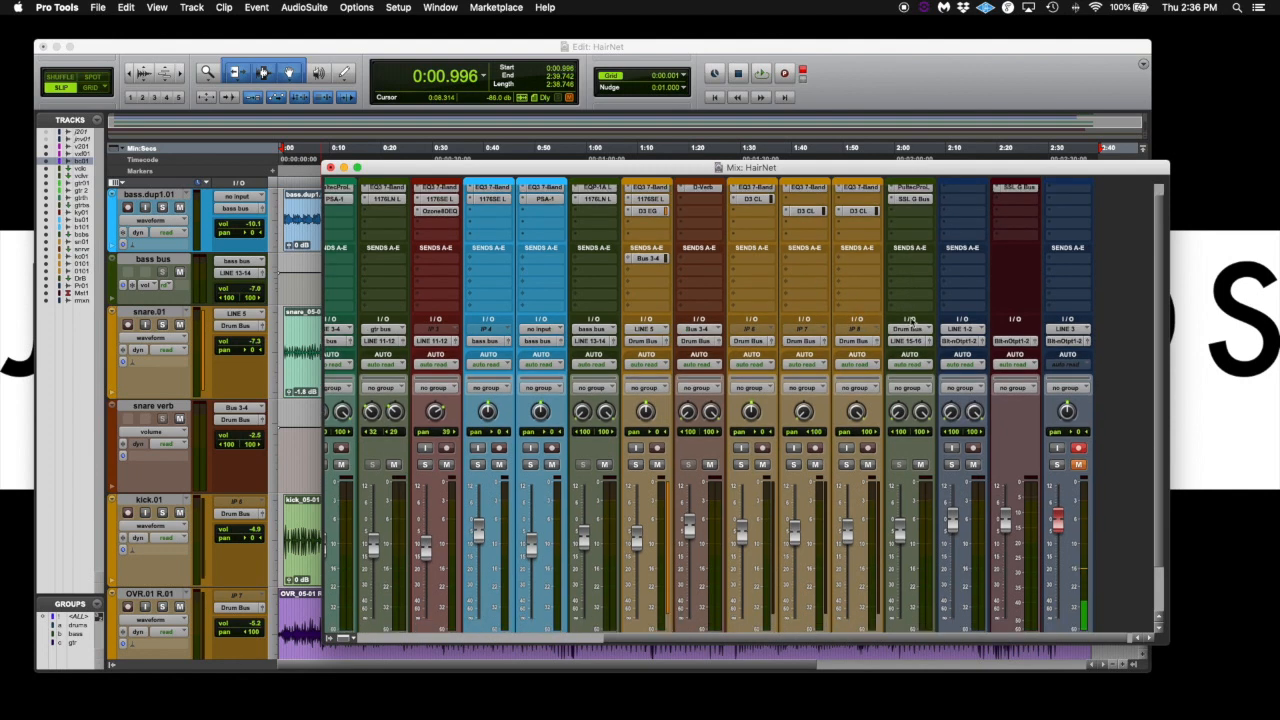
scroll(911, 297, "down", 1)
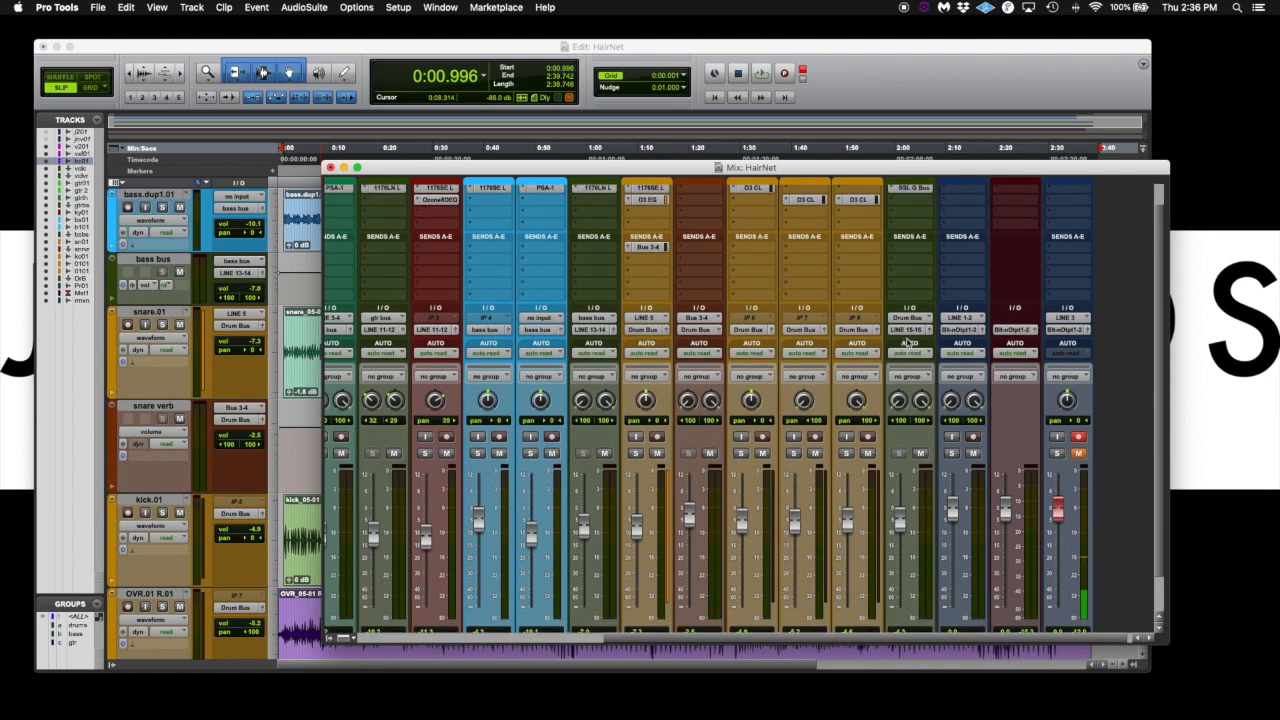
scroll(752, 390, "down", 1)
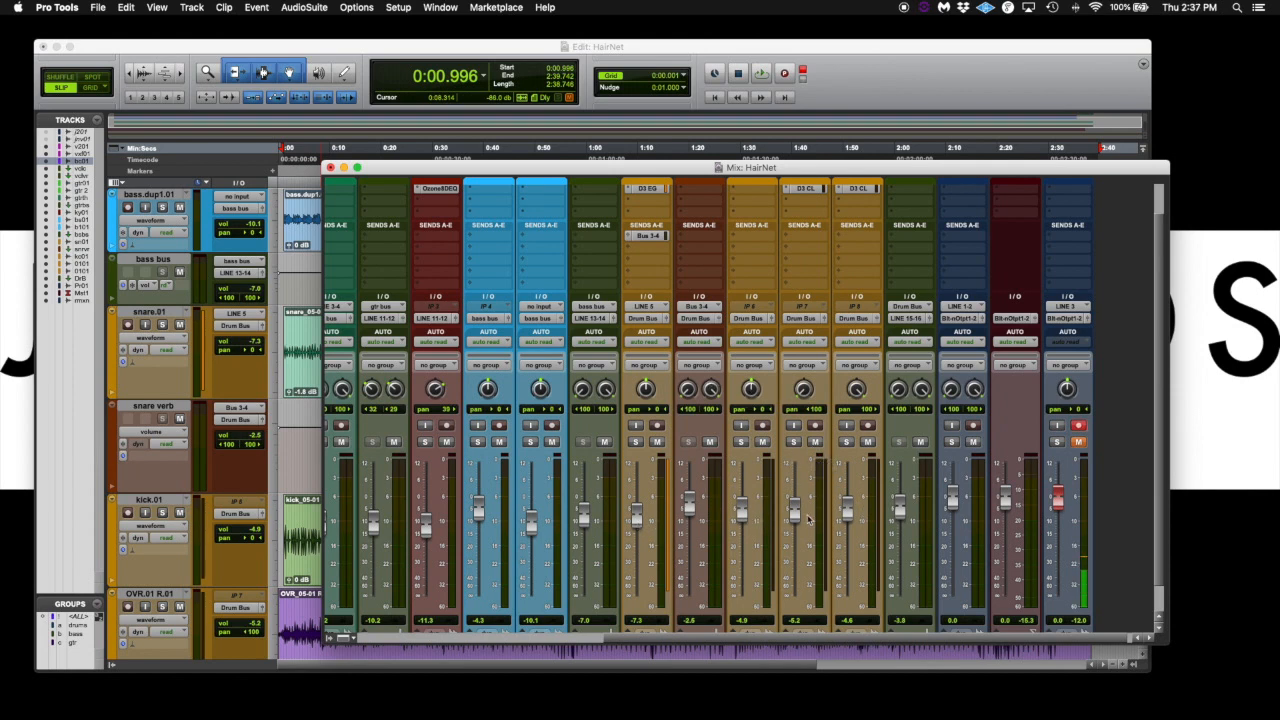
left_click_drag(899, 512, 900, 510)
scroll(897, 510, "up", 5)
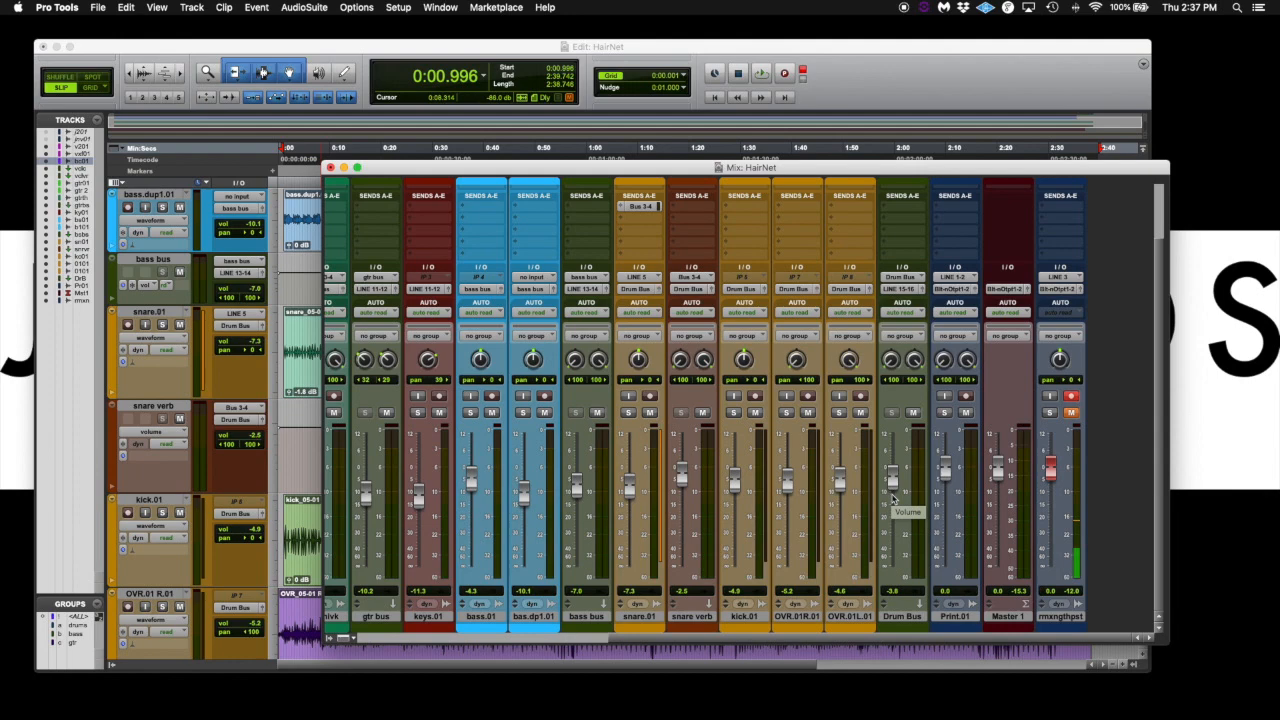
Step: Play the session and follow the meters from the vocal channels through to the Master 1 channel
left_click(769, 47)
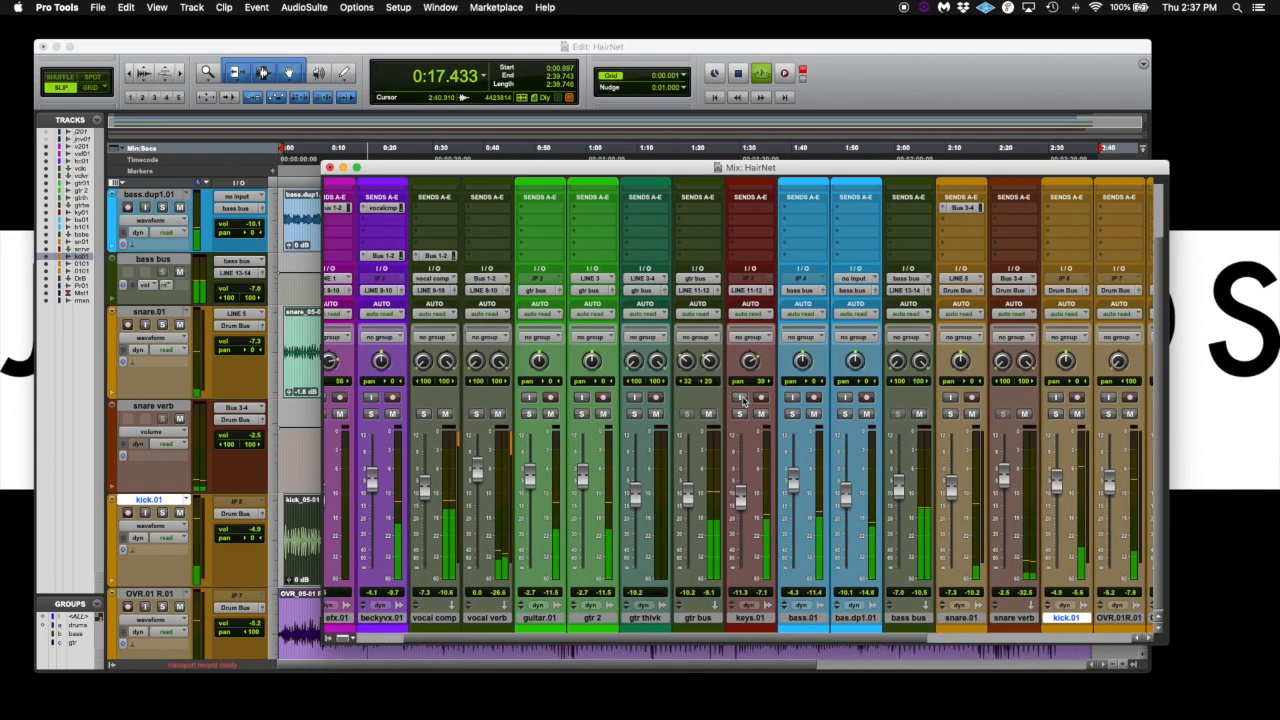
scroll(744, 400, "right", 5)
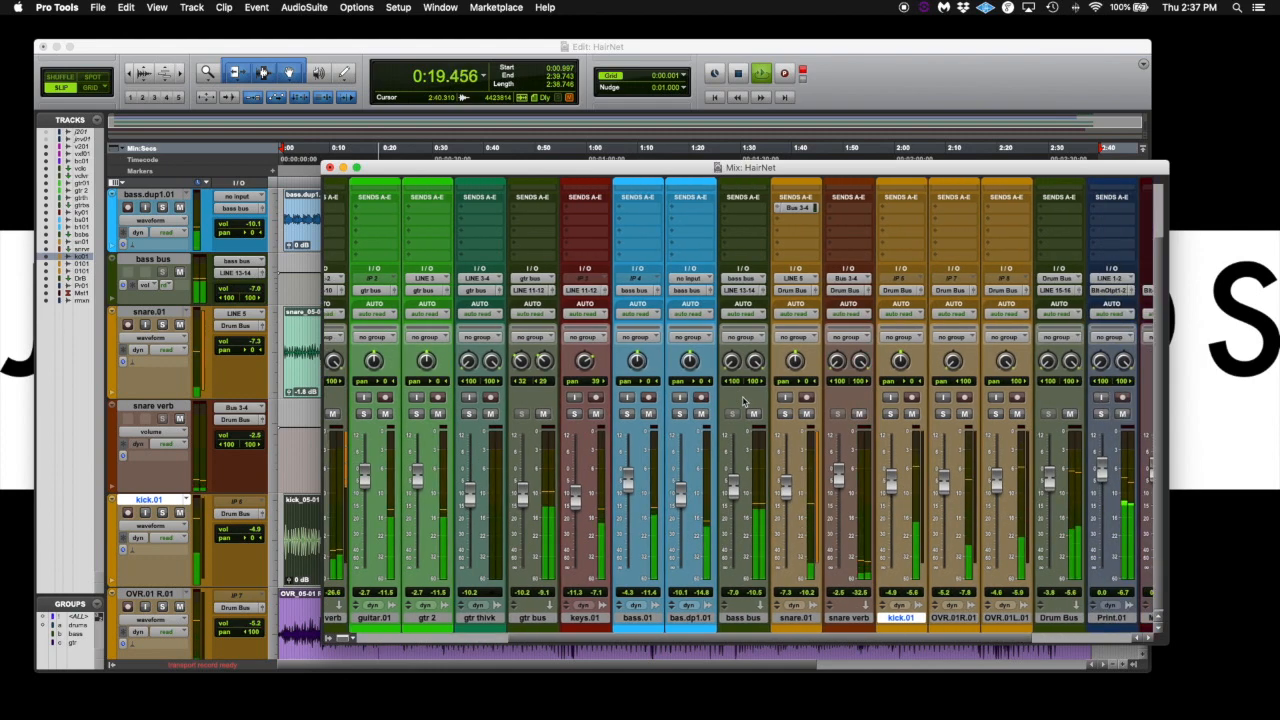
scroll(744, 400, "right", 2)
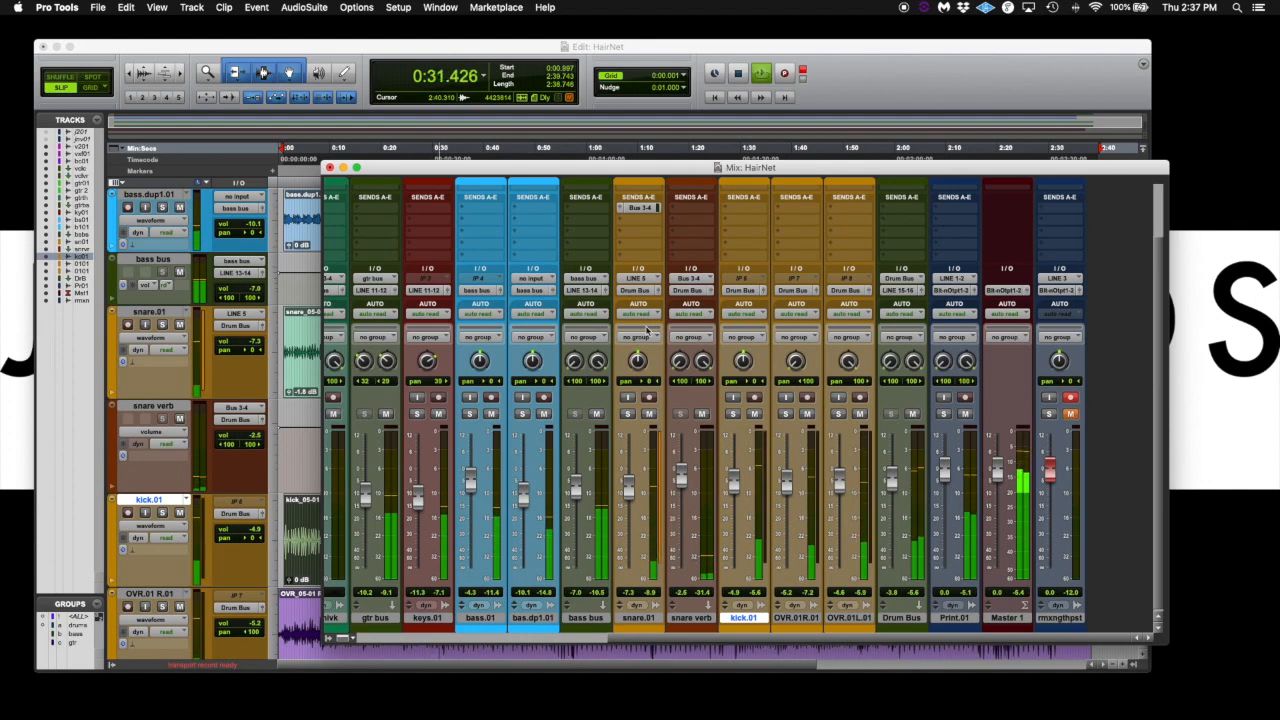
scroll(646, 330, "up", 3)
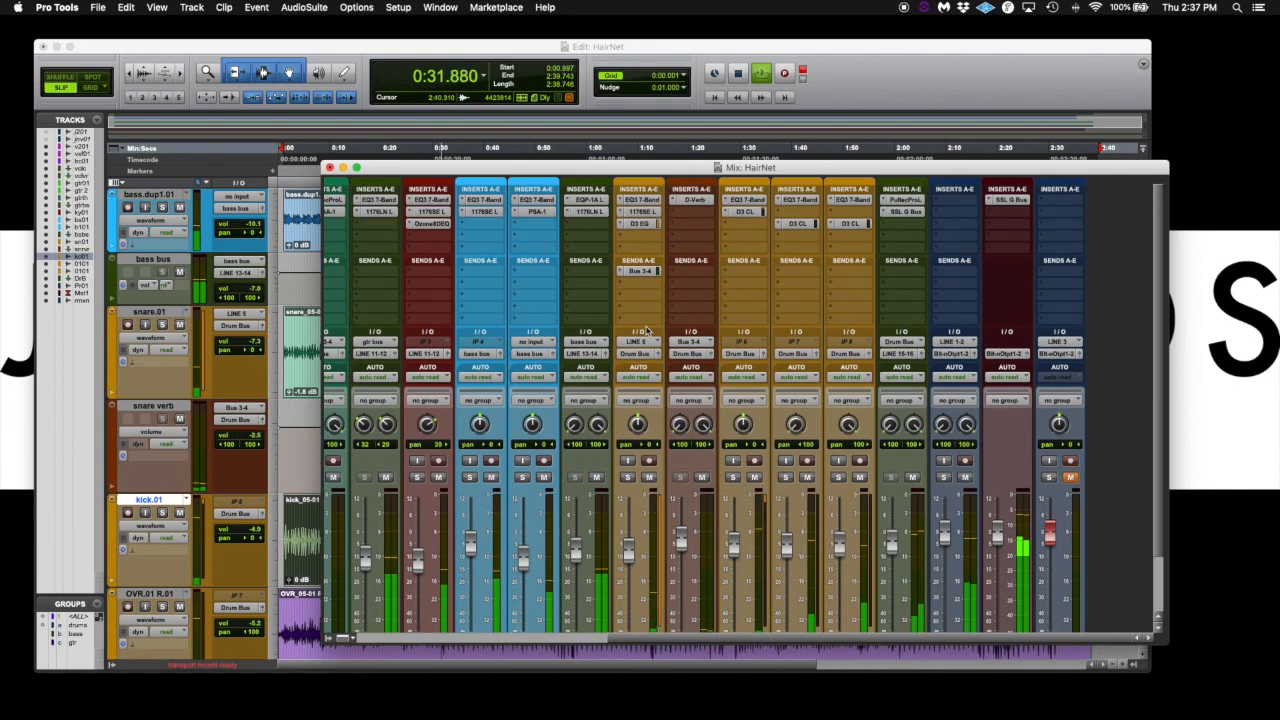
Step: Inspect the SSL G bus compressor on the Master 1 channel during playback, and close its window
left_click(1013, 201)
left_click_drag(815, 281, 942, 205)
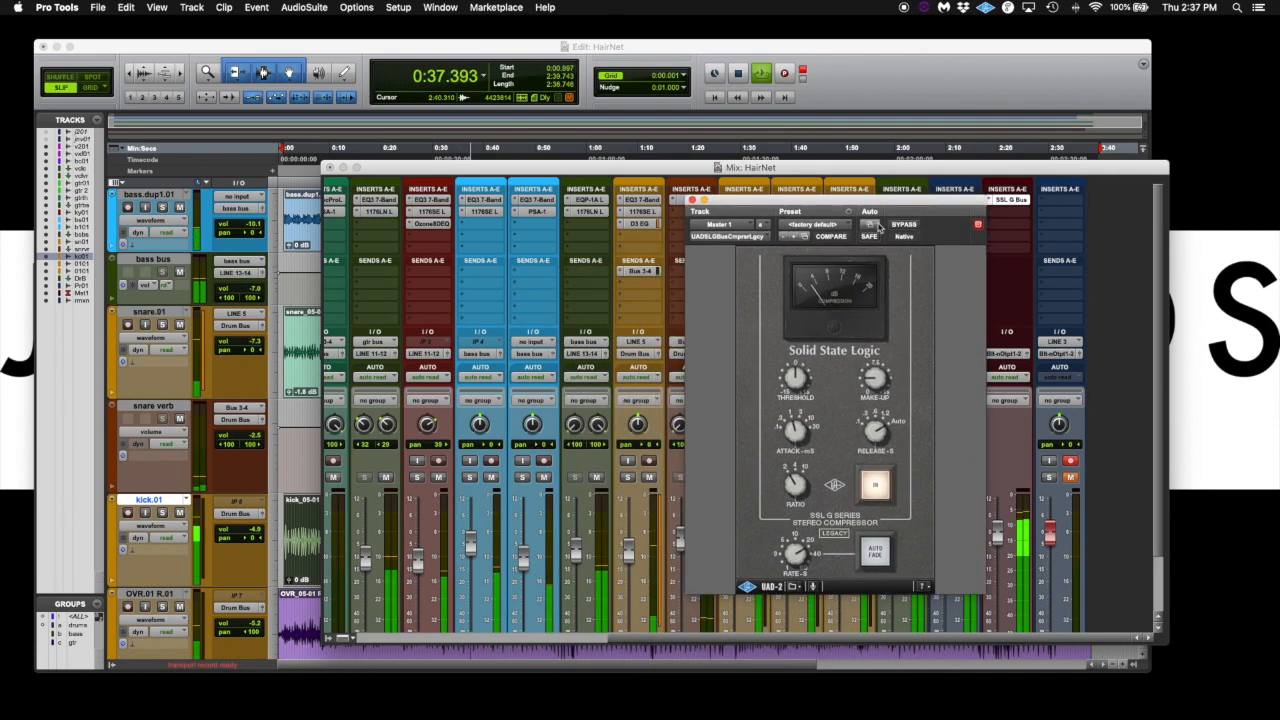
left_click(692, 200)
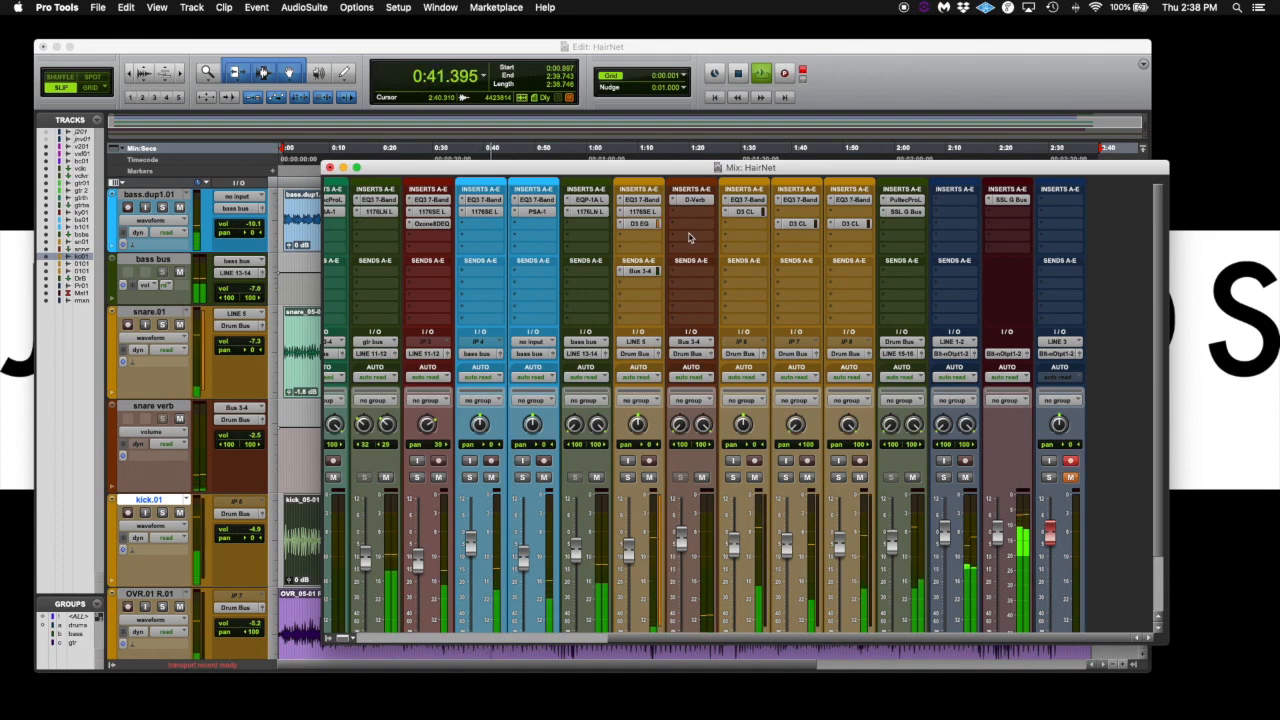
Step: Move the Mix window clear of the track clips, examine the vocal-to-master channels during playback, and stop the transport
left_click_drag(655, 173, 745, 158)
scroll(742, 243, "left", 5)
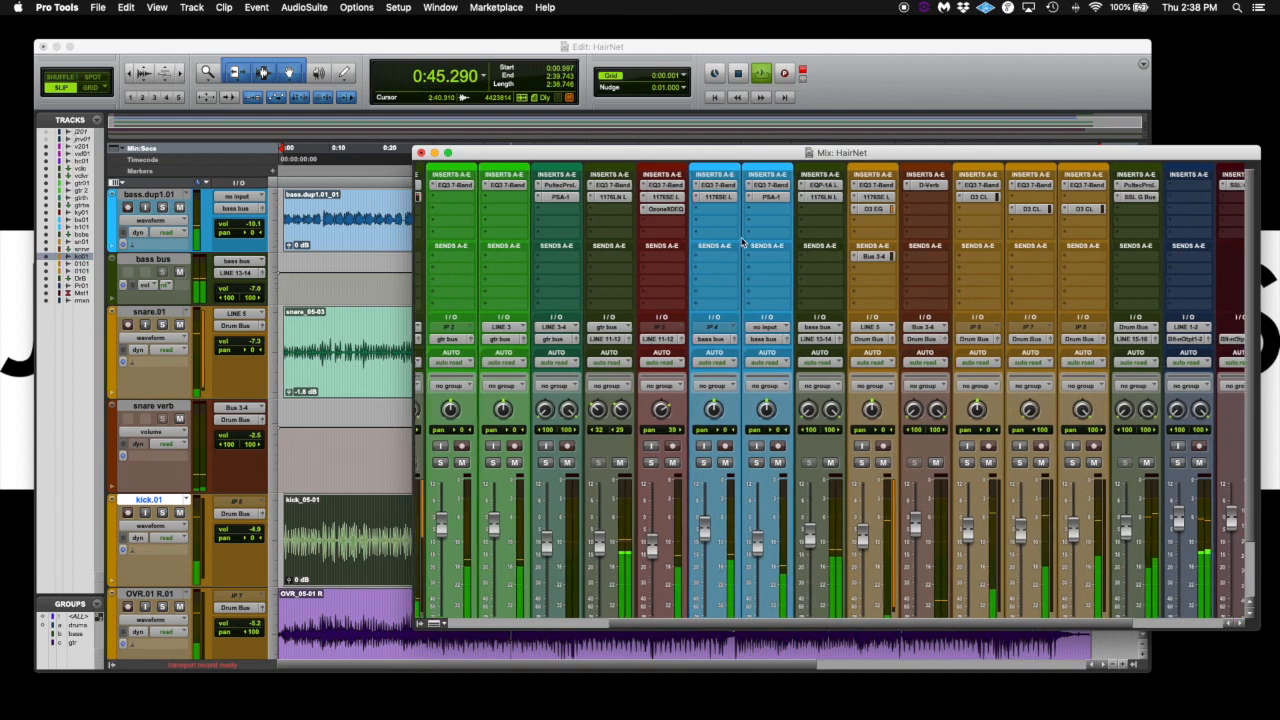
scroll(742, 243, "left", 3)
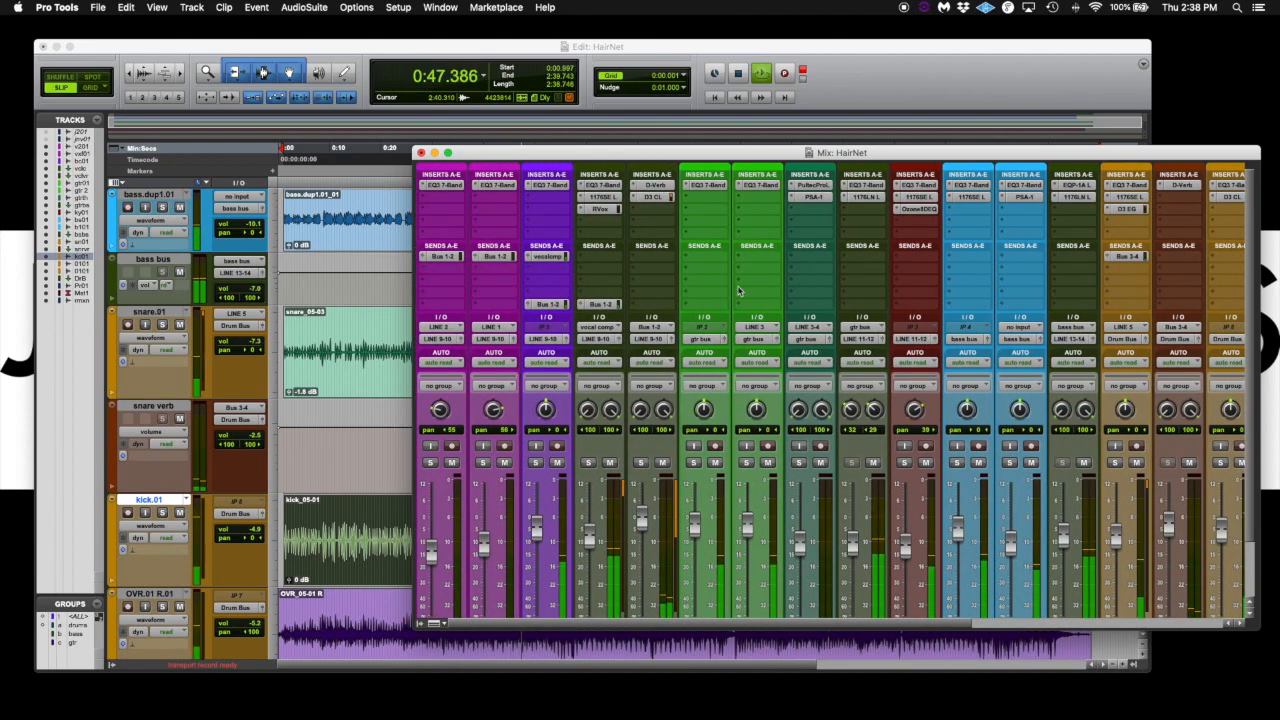
scroll(738, 316, "right", 2)
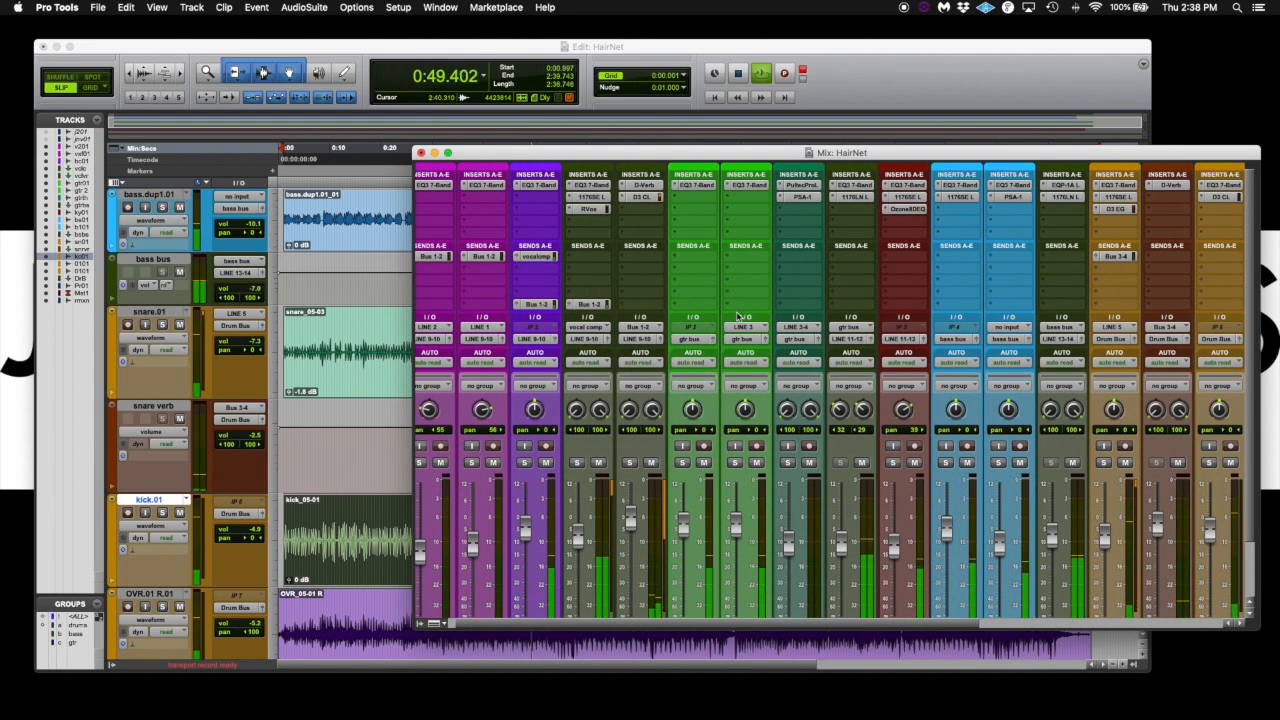
scroll(738, 316, "right", 5)
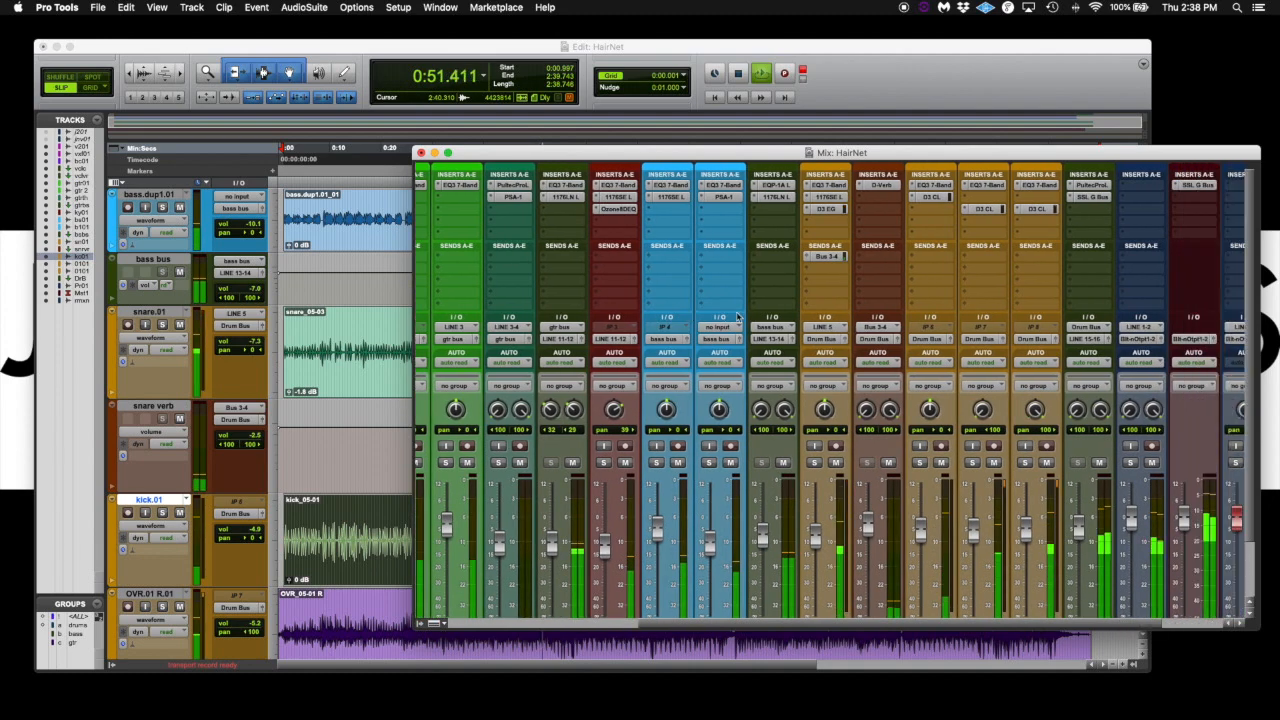
scroll(737, 316, "right", 3)
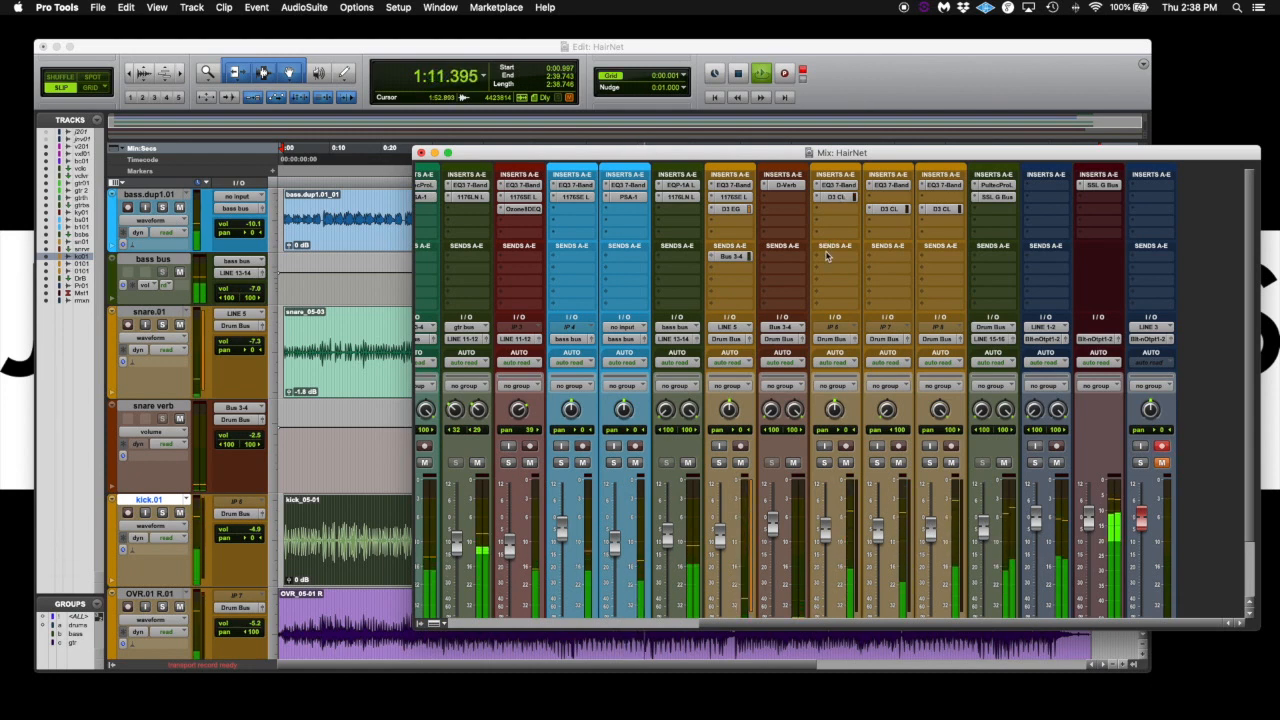
key("space")
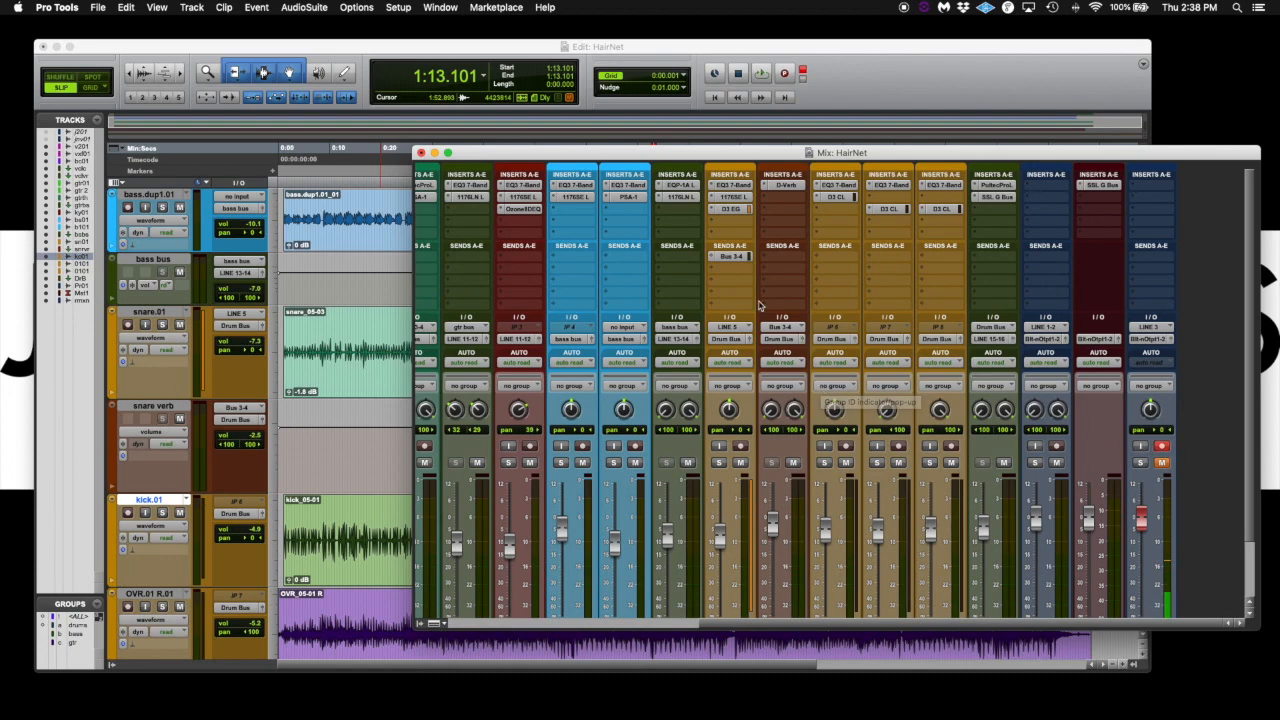
Step: Reopen the SSL G bus compressor on the Master 1 channel and examine its threshold, ratio, attack, release and make-up settings
scroll(758, 305, "left", 2)
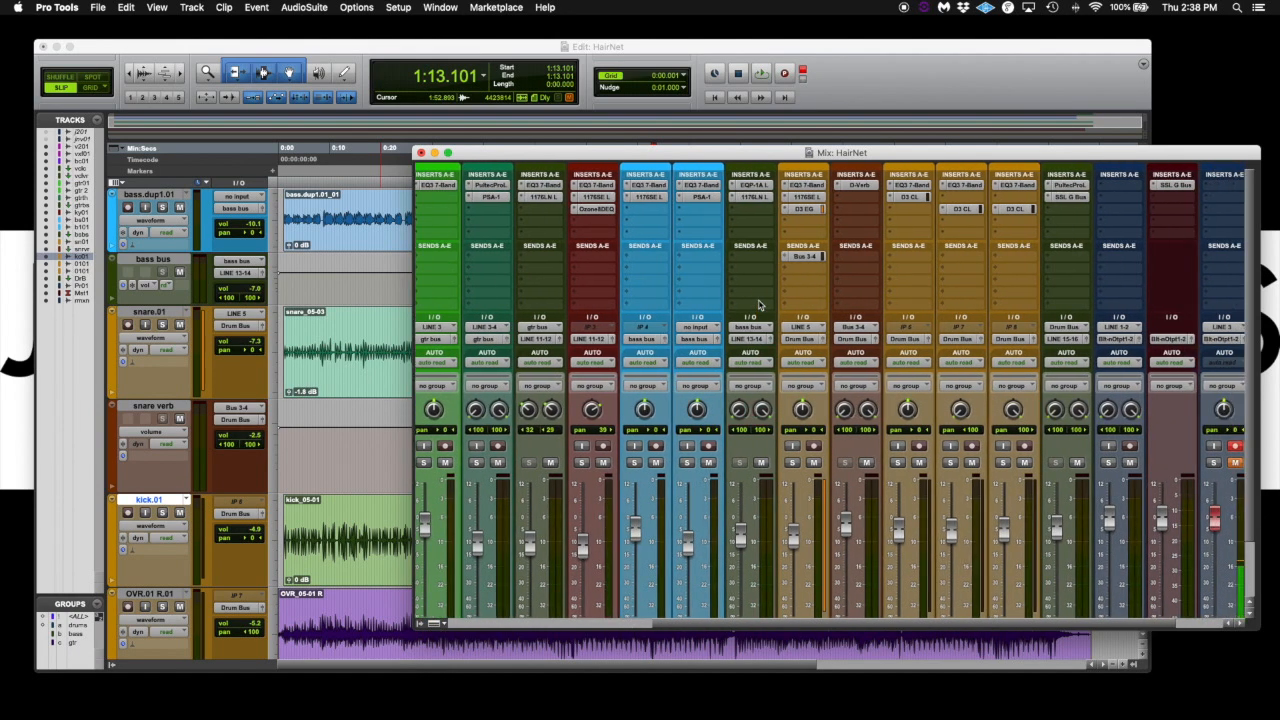
scroll(758, 305, "right", 2)
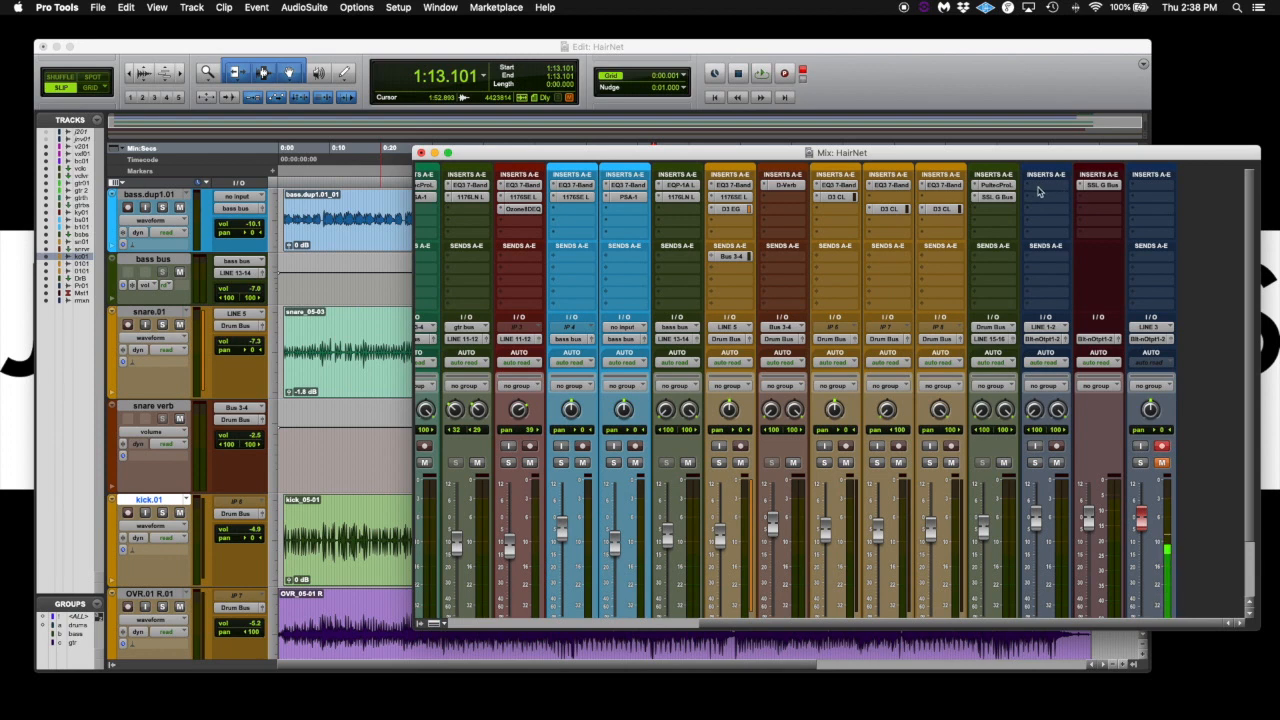
left_click(1106, 186)
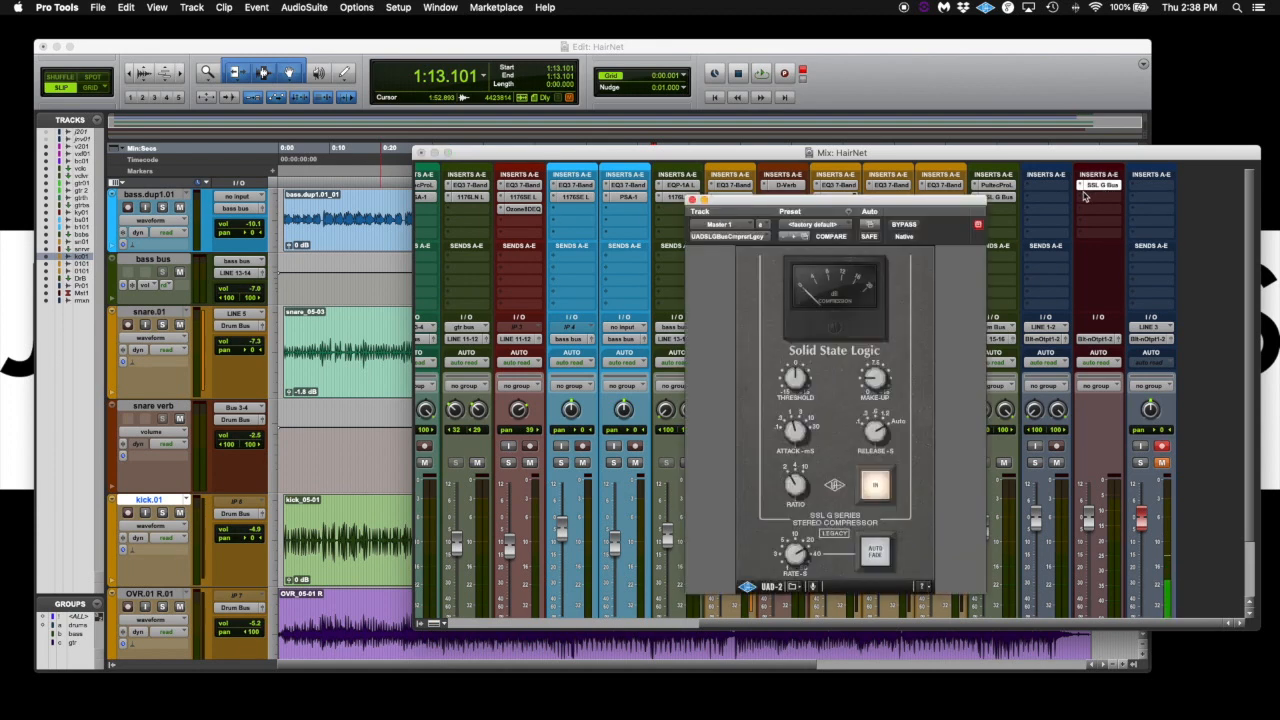
left_click_drag(918, 201, 922, 198)
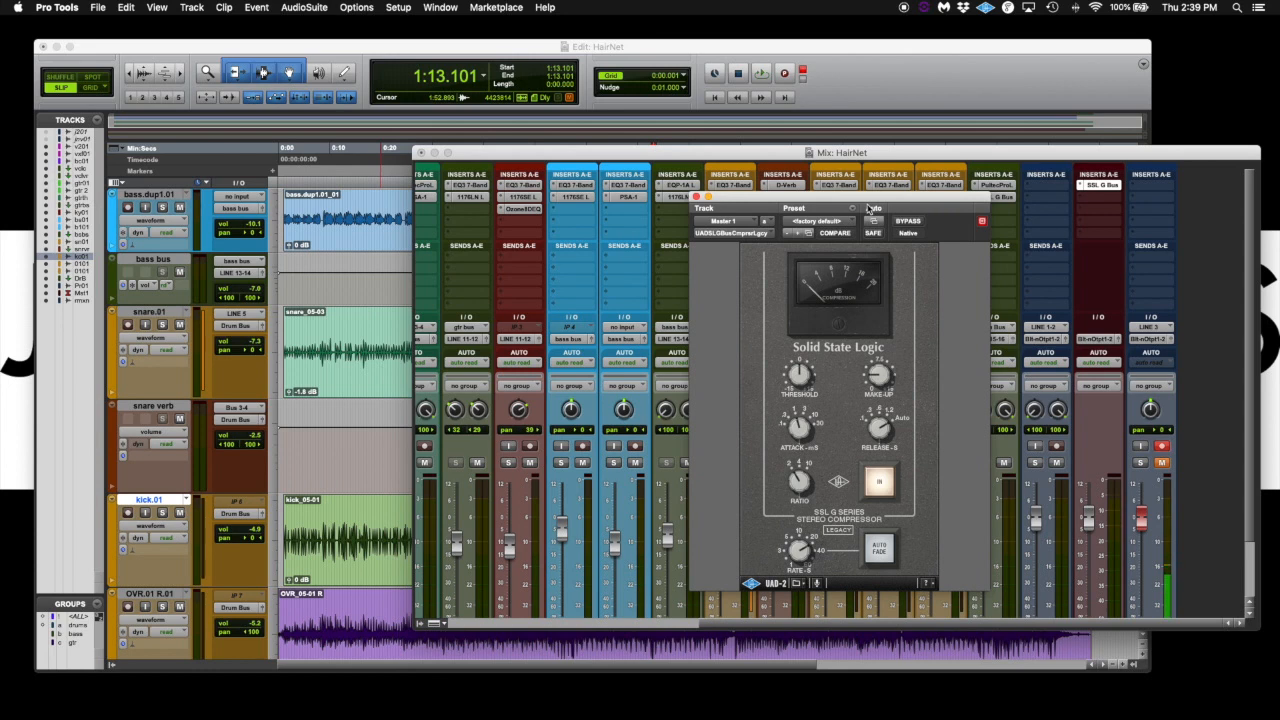
left_click_drag(718, 198, 722, 190)
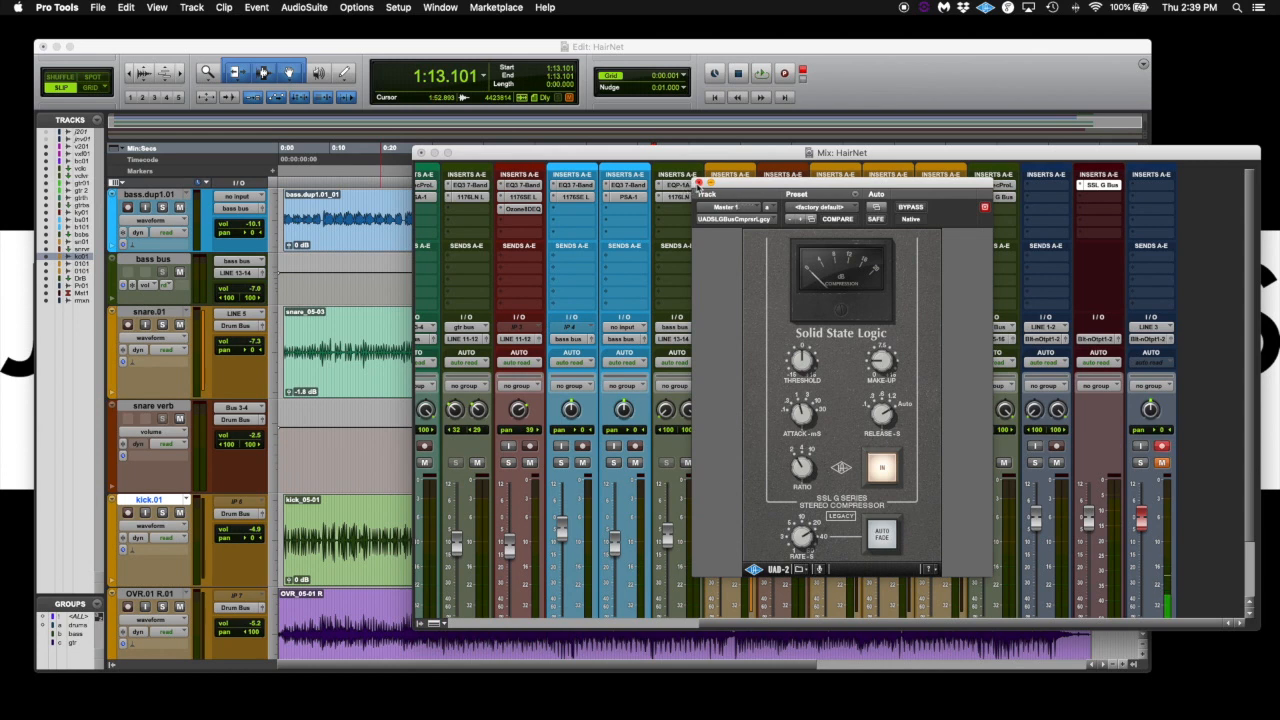
left_click_drag(790, 194, 781, 199)
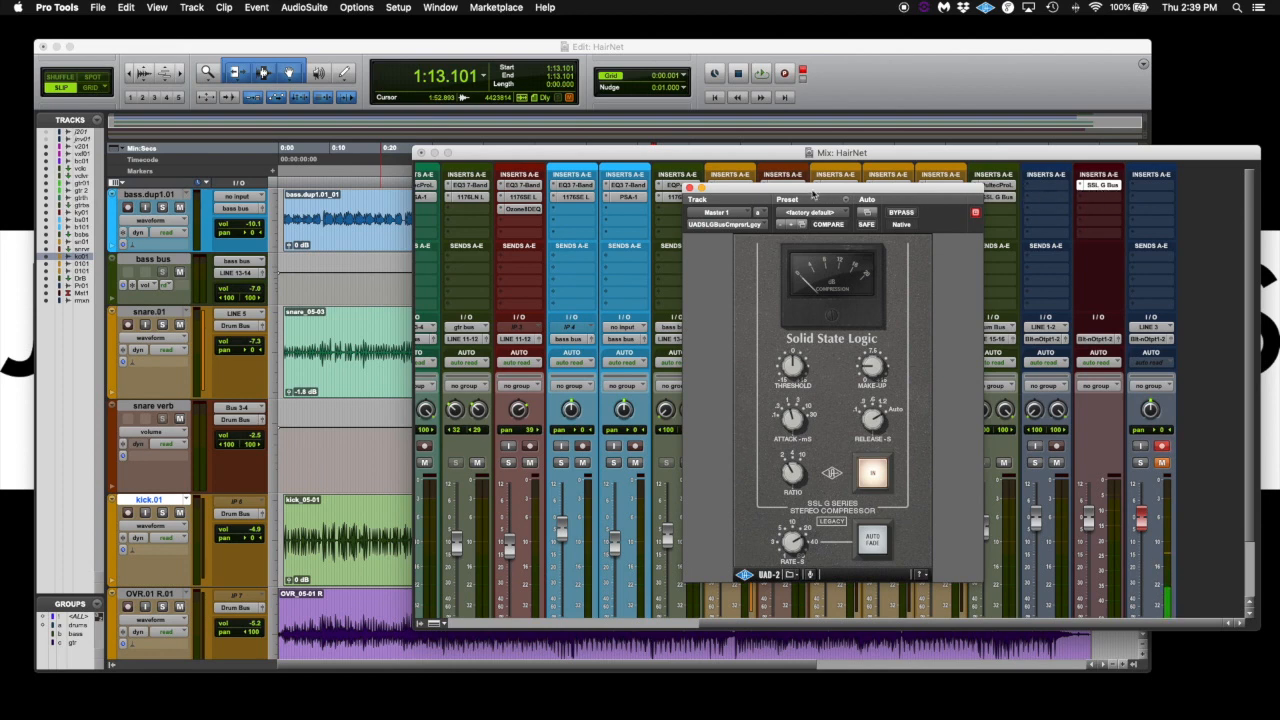
left_click_drag(783, 192, 801, 178)
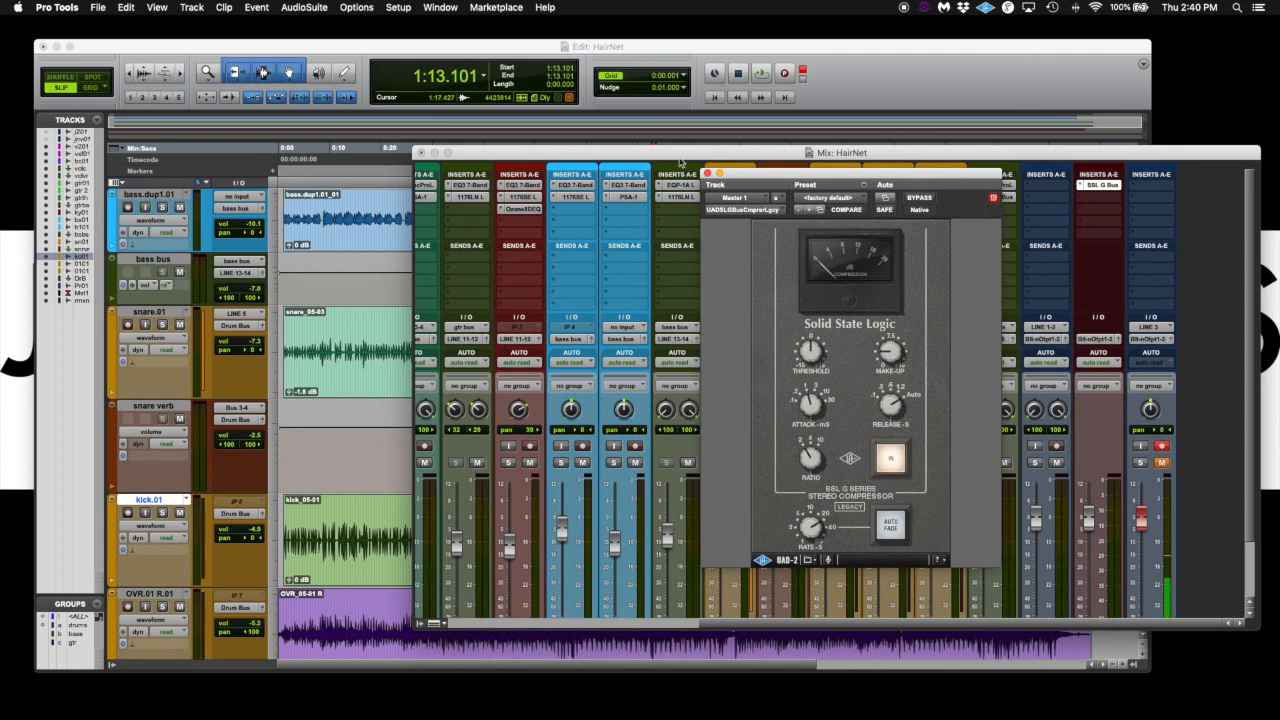
Step: Play the song from about 0:21.6 to check the master compressor's gain reduction, stop playback, and close the plug-in window
left_click(389, 200)
key("space")
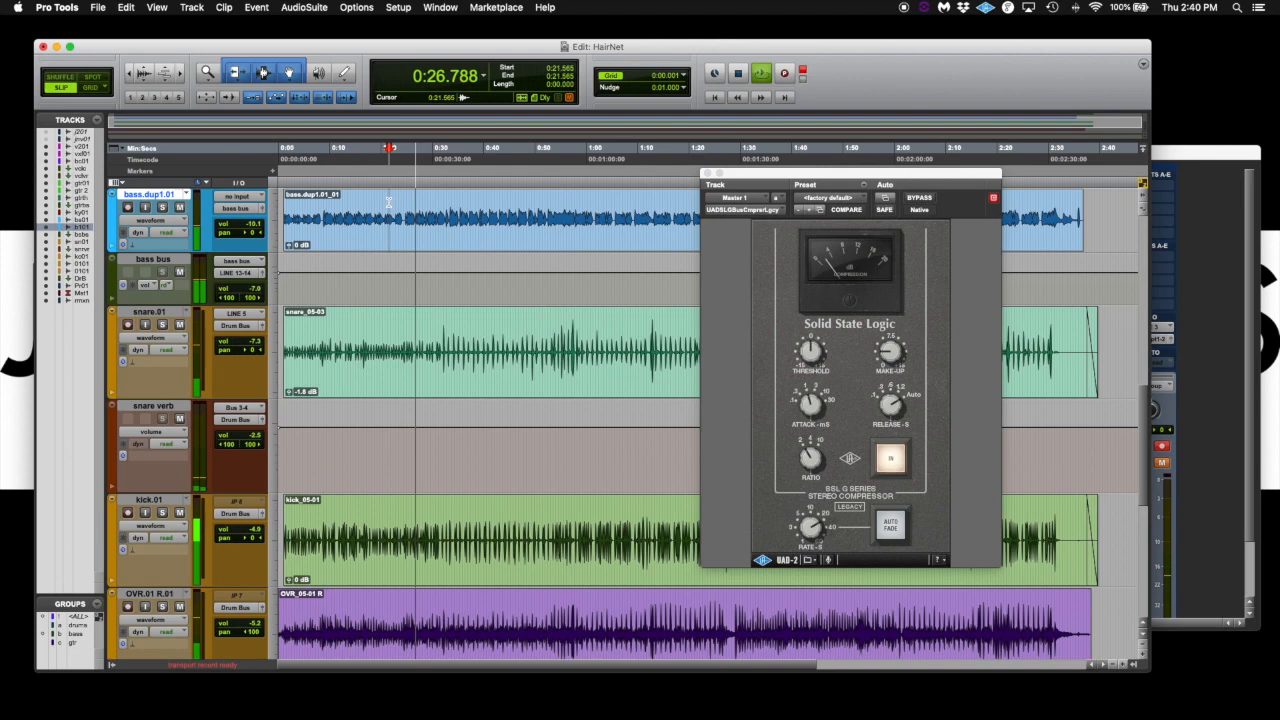
key("space")
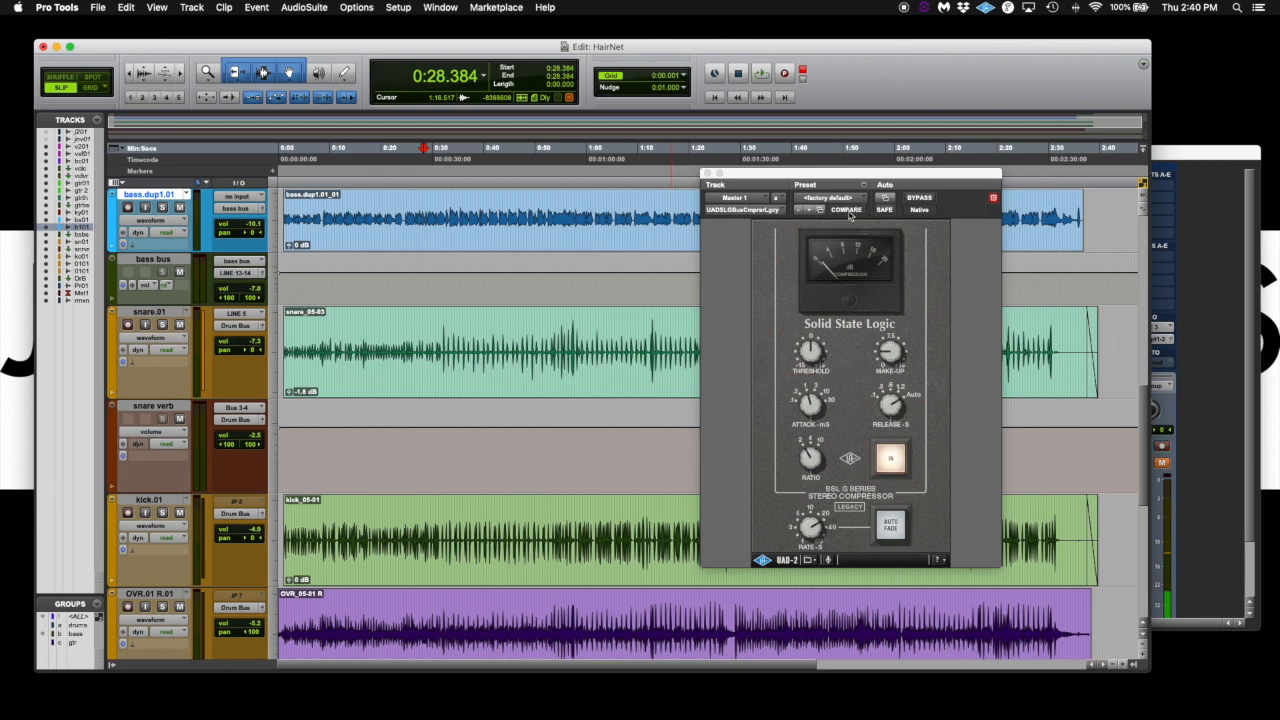
left_click(1172, 153)
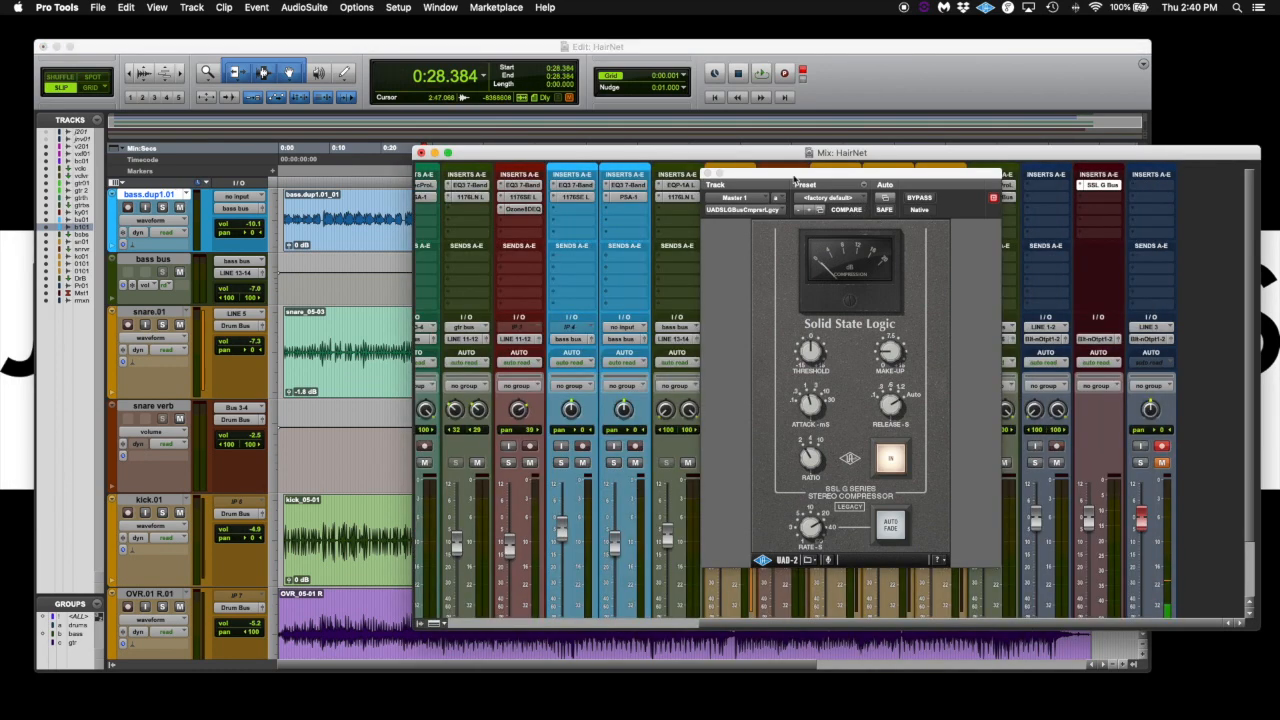
left_click(707, 173)
Step: Examine the RVox and 1176SE limiter inserts on the vocal comp channel, switching between the two and leaving the 1176SE open
scroll(851, 240, "left", 5)
scroll(851, 240, "left", 2)
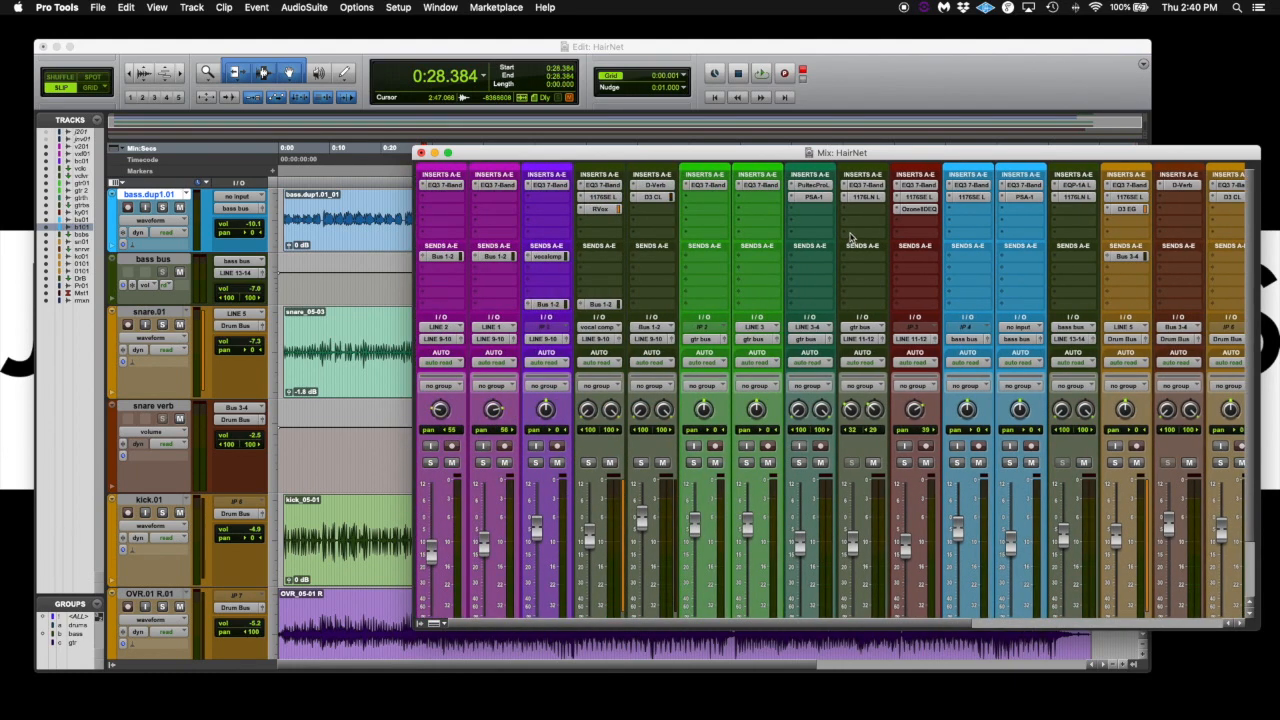
left_click(601, 208)
left_click_drag(778, 172, 877, 198)
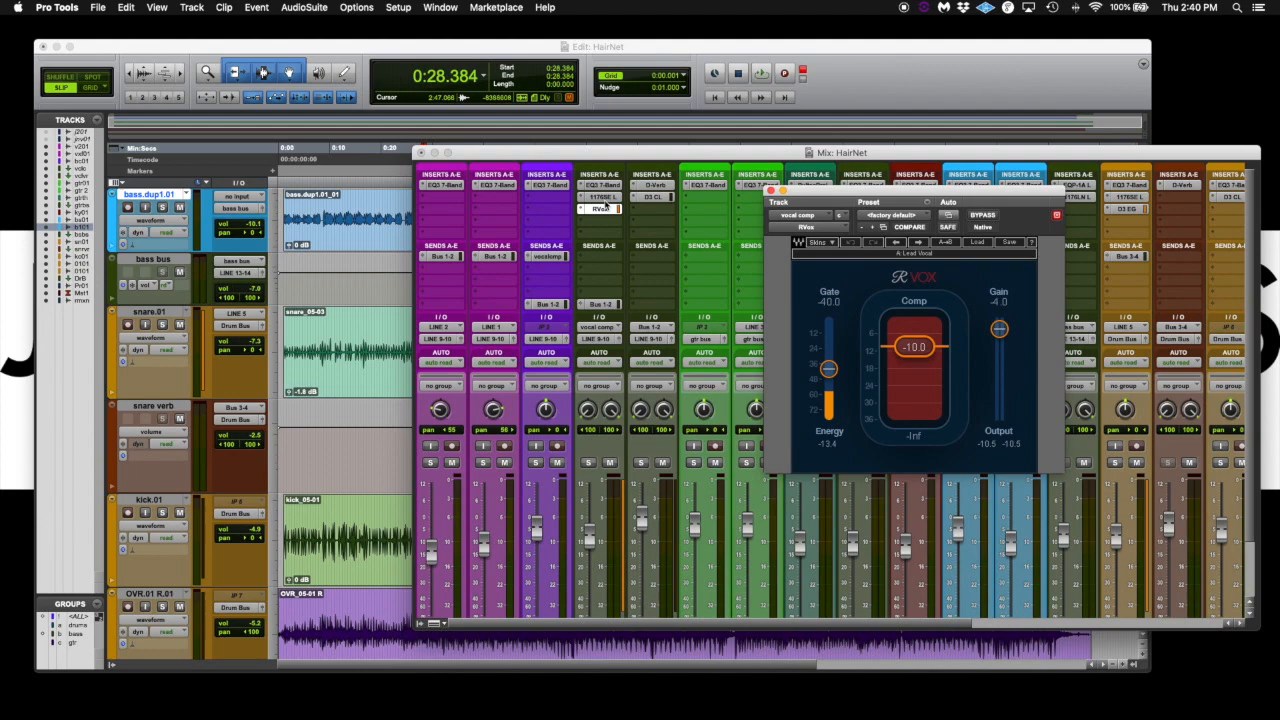
left_click(600, 197)
left_click(600, 208)
left_click(601, 197)
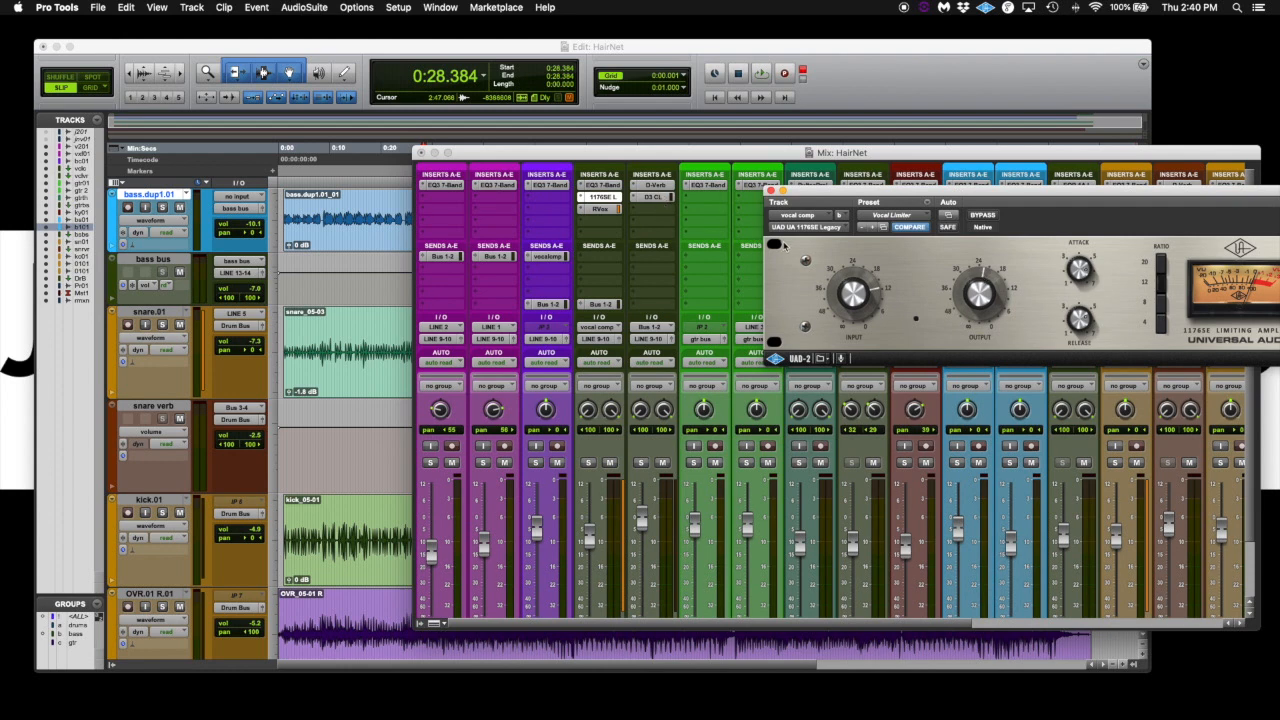
Step: Bring the 1176SE limiter's meter into view, and play the song to check vocal compression on it and on RVox
left_click_drag(925, 199, 822, 200)
key("space")
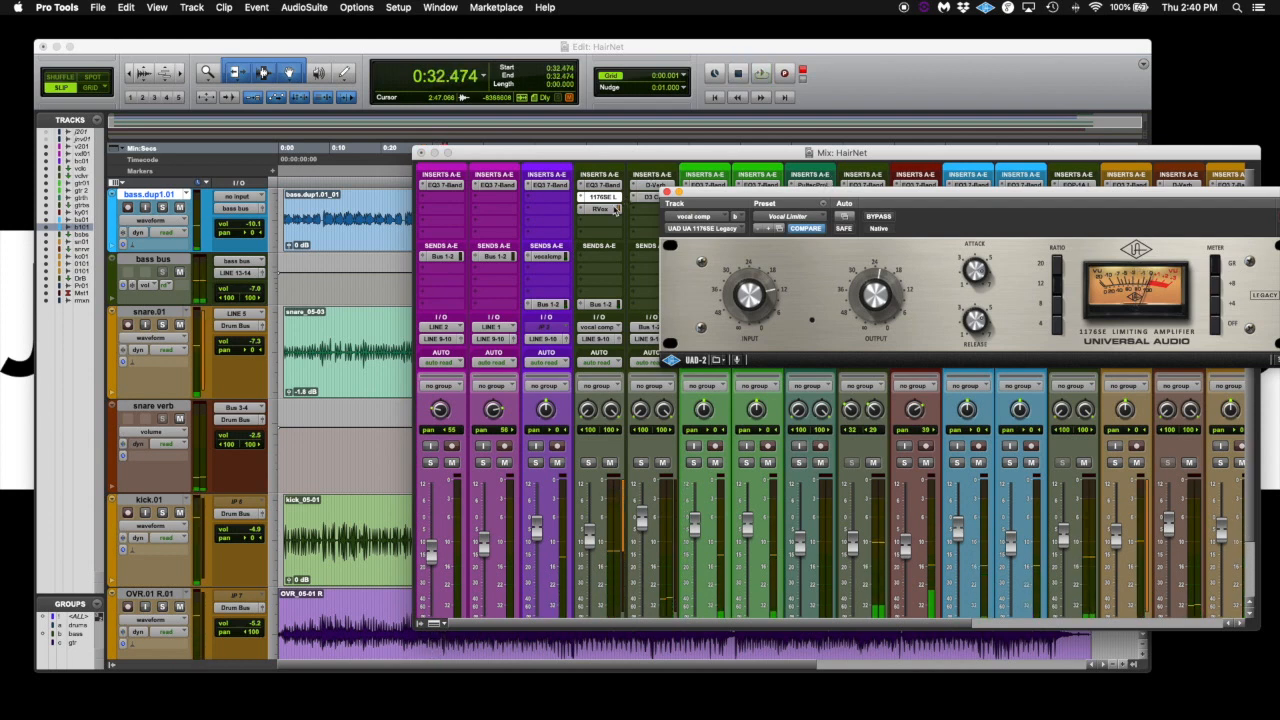
left_click(603, 209)
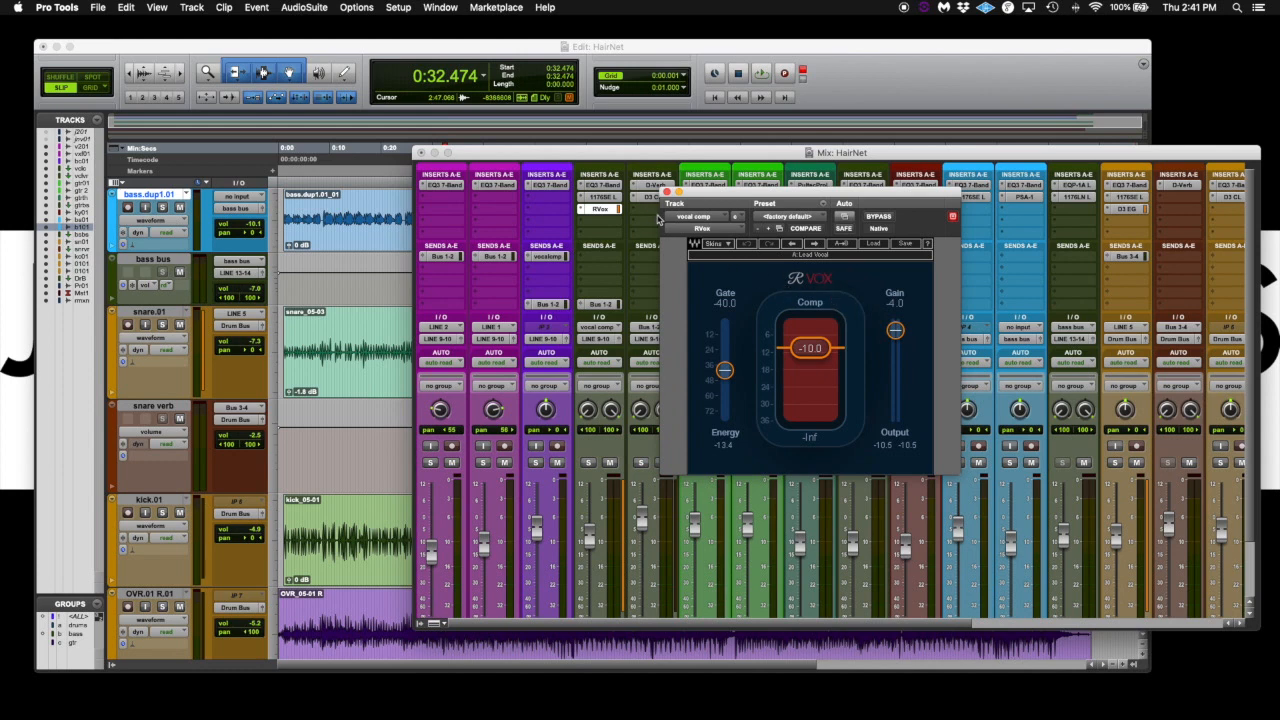
key("space")
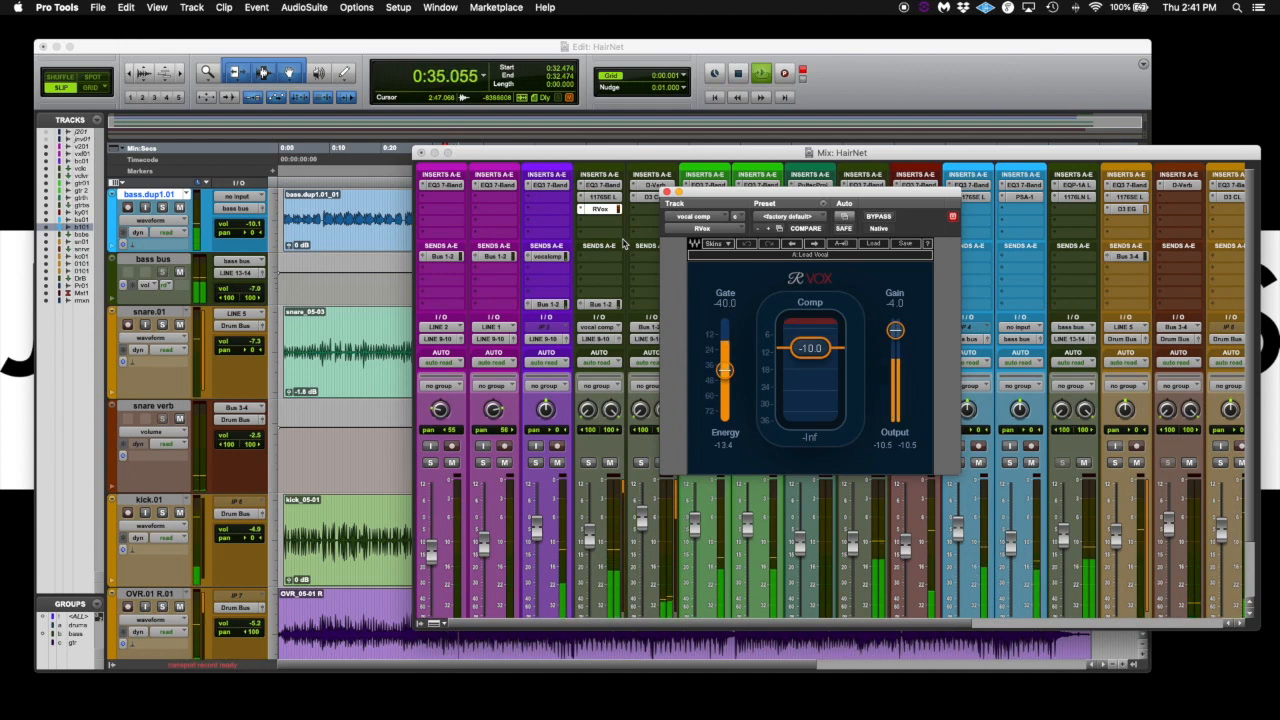
Step: Reopen the 1176SE limiter on the vocal comp channel to check its settings, and close the plug-in window
scroll(626, 243, "down", 1)
scroll(590, 258, "up", 1)
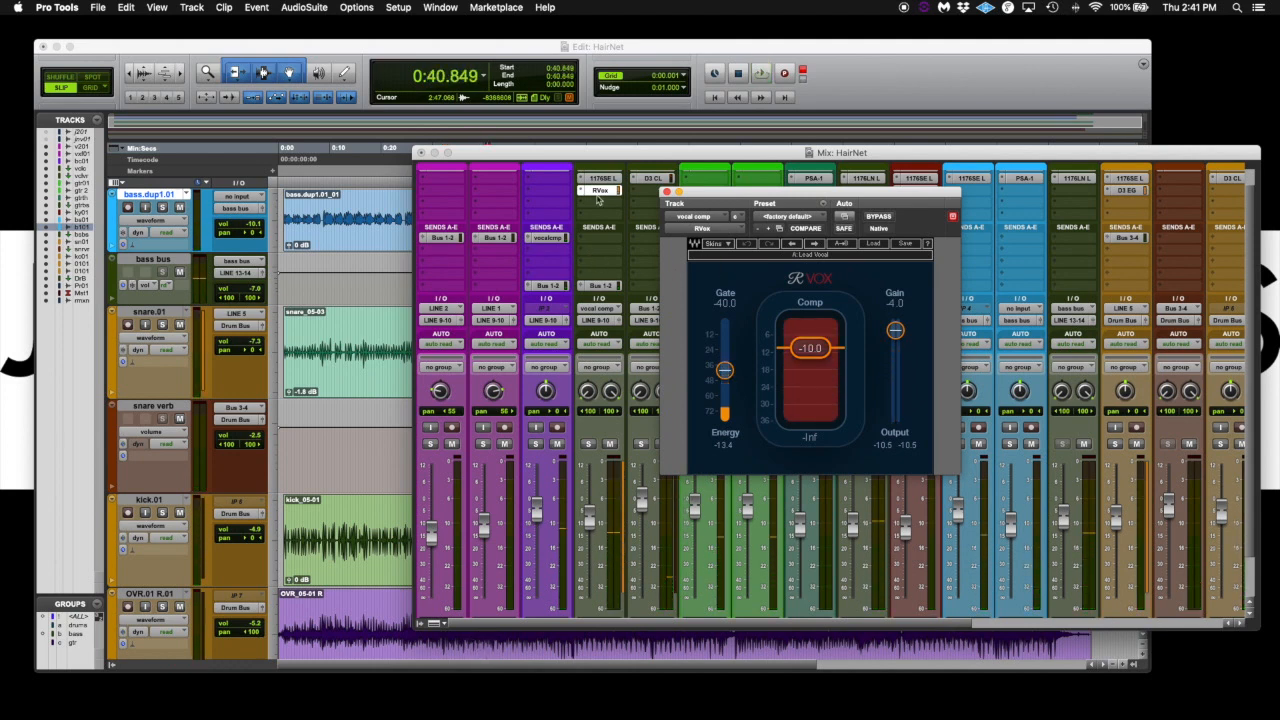
scroll(598, 198, "up", 2)
left_click(599, 197)
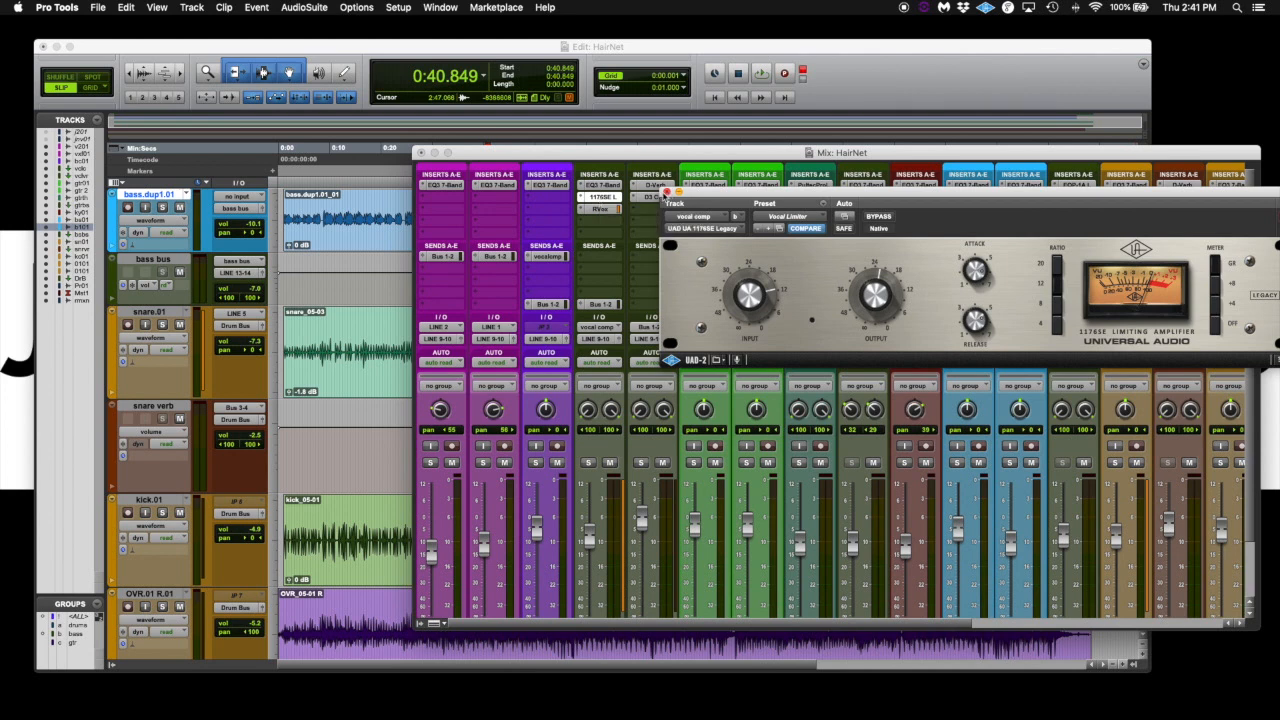
left_click(667, 193)
Step: Open Ozone 8 Dynamic EQ on keys.01, move its window clear of the inserts, play the song to watch its bands, and close it
scroll(750, 305, "right", 2)
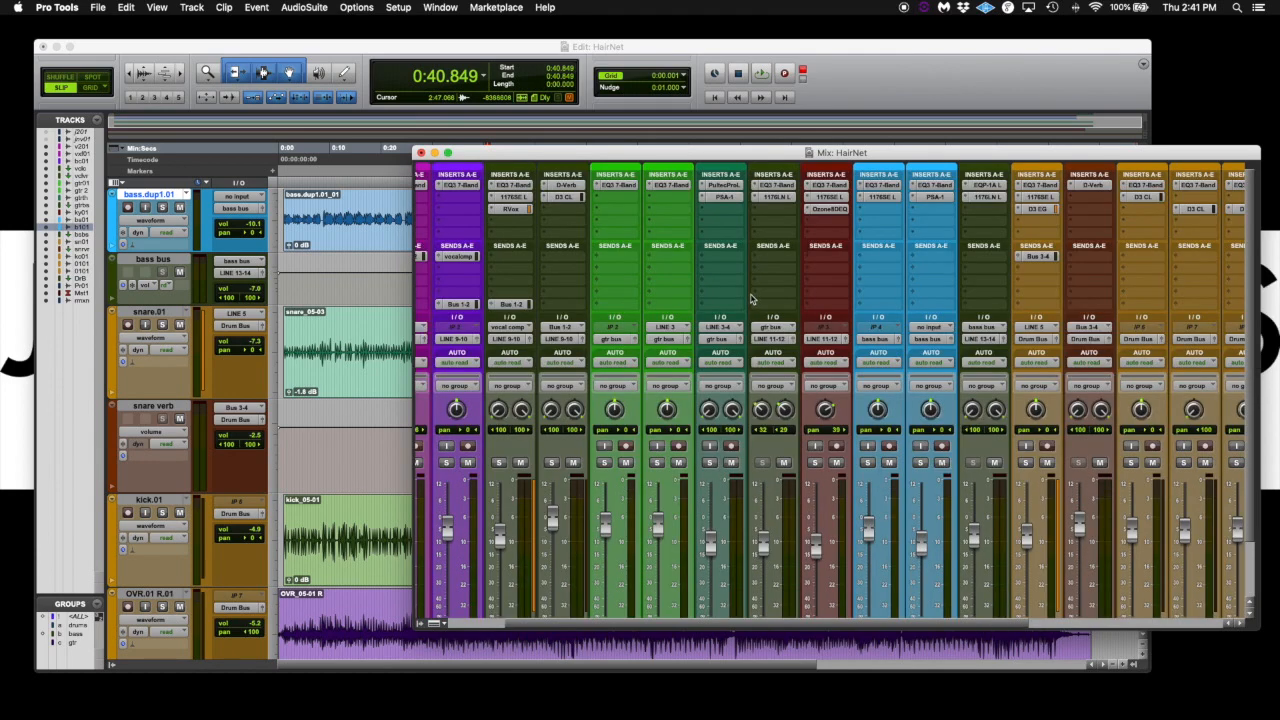
left_click(834, 211)
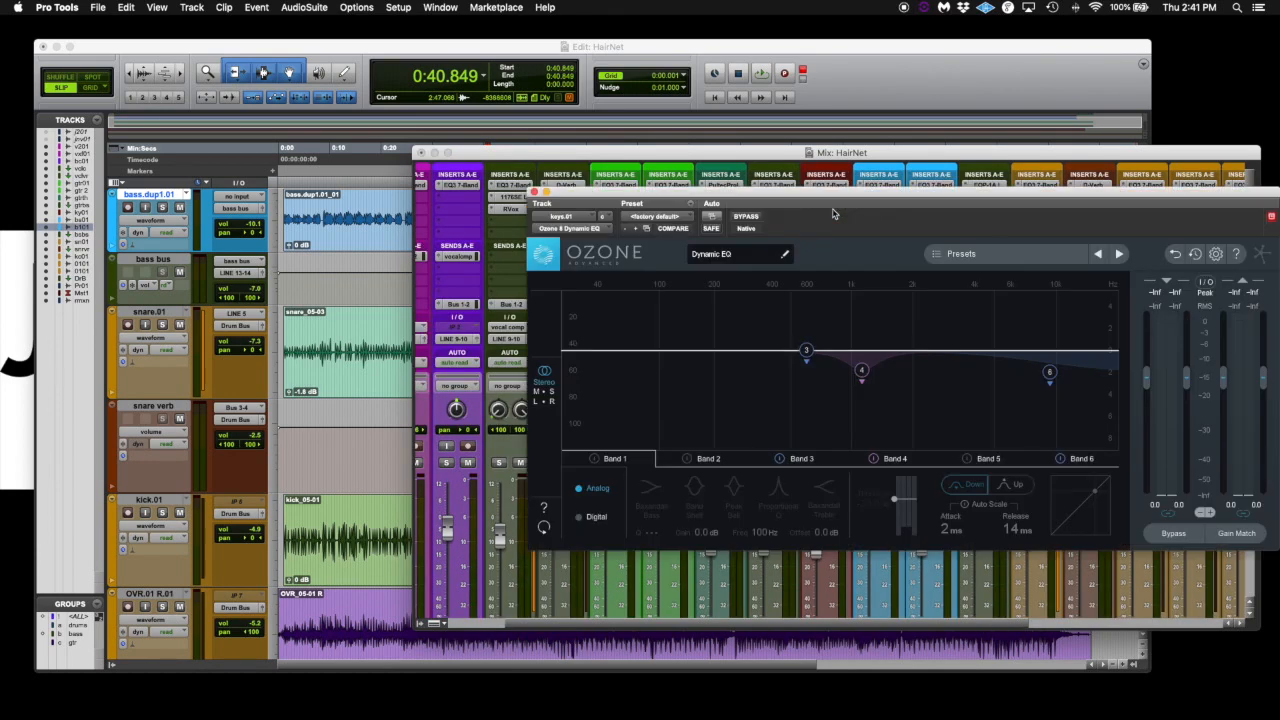
left_click_drag(872, 205, 768, 229)
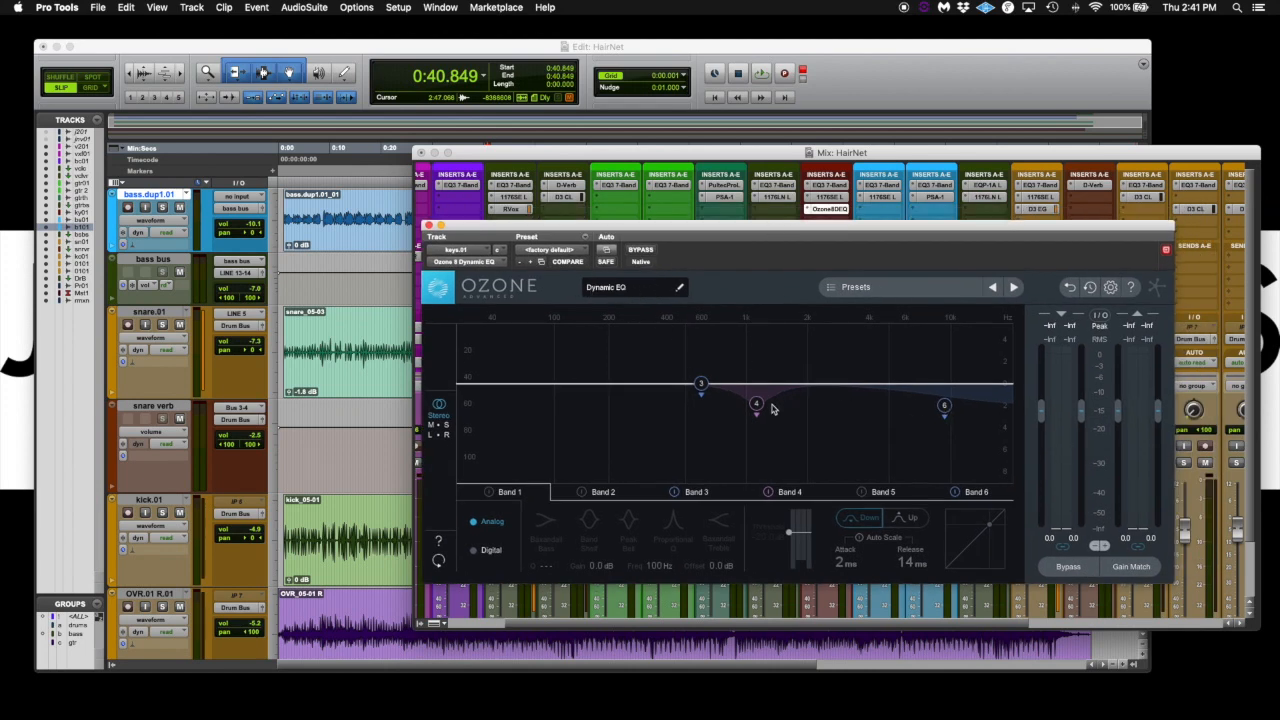
left_click_drag(782, 230, 772, 251)
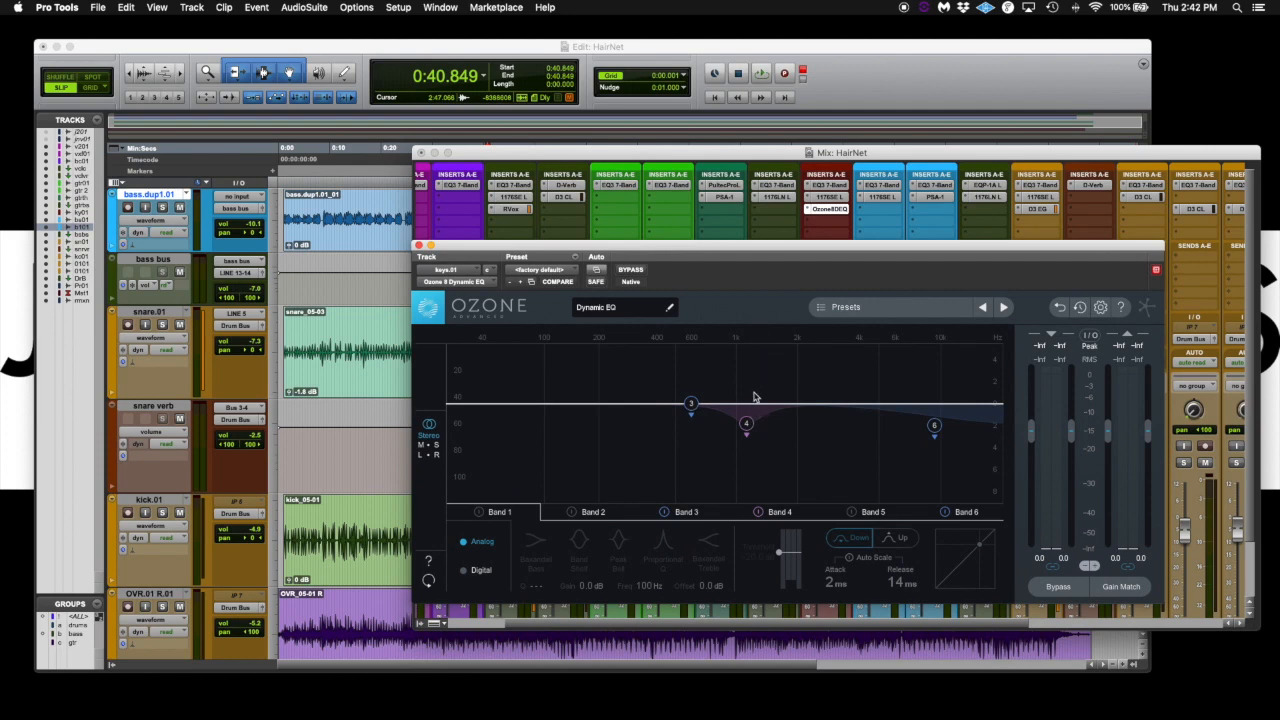
left_click_drag(857, 243, 830, 247)
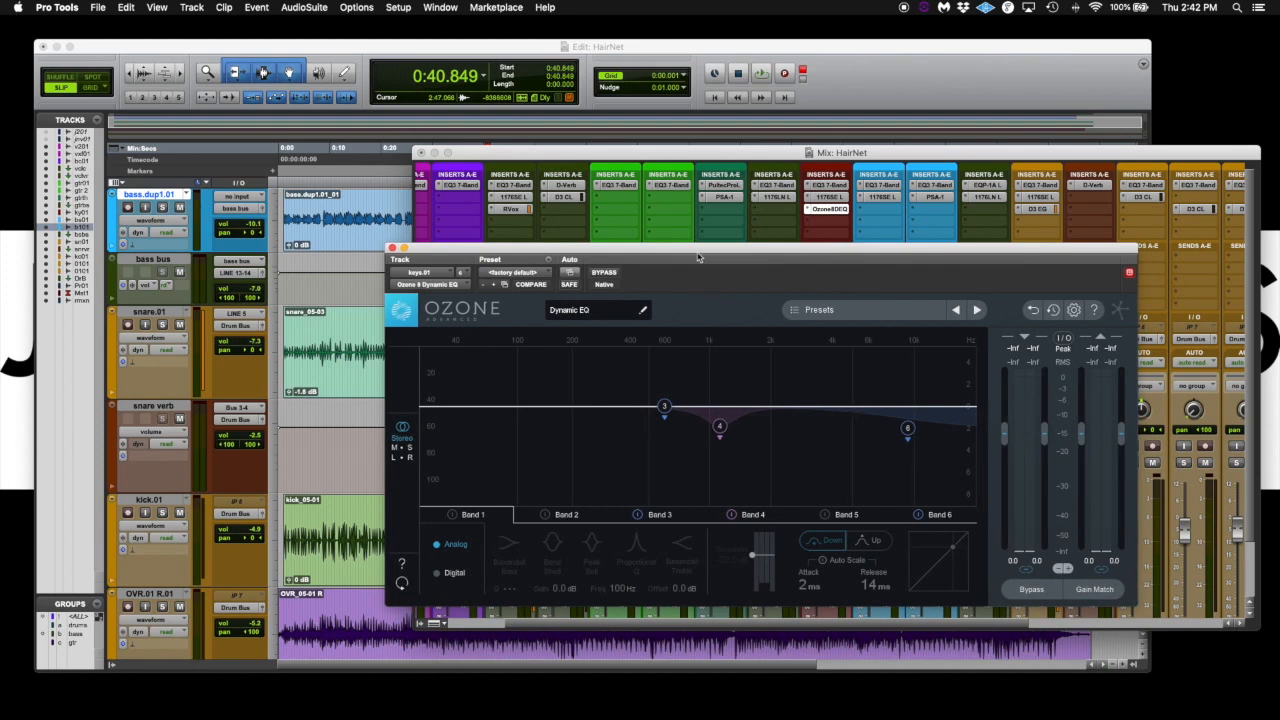
left_click_drag(702, 255, 688, 253)
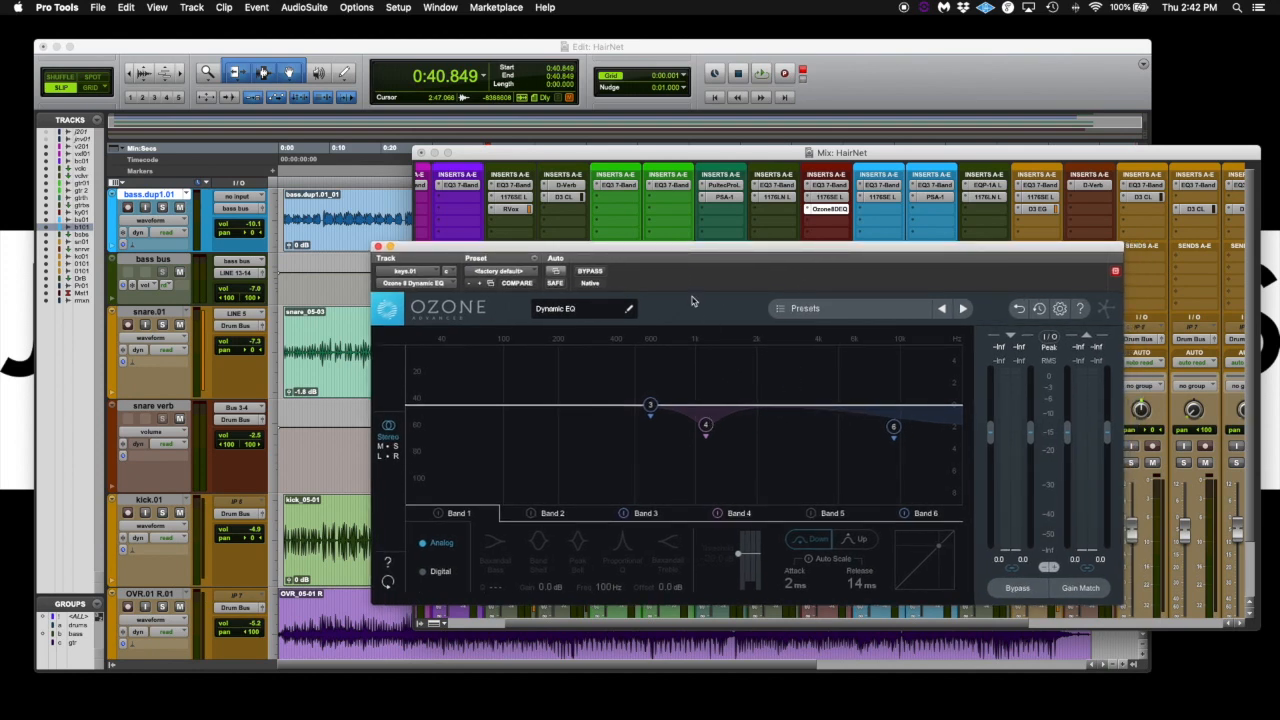
key("space")
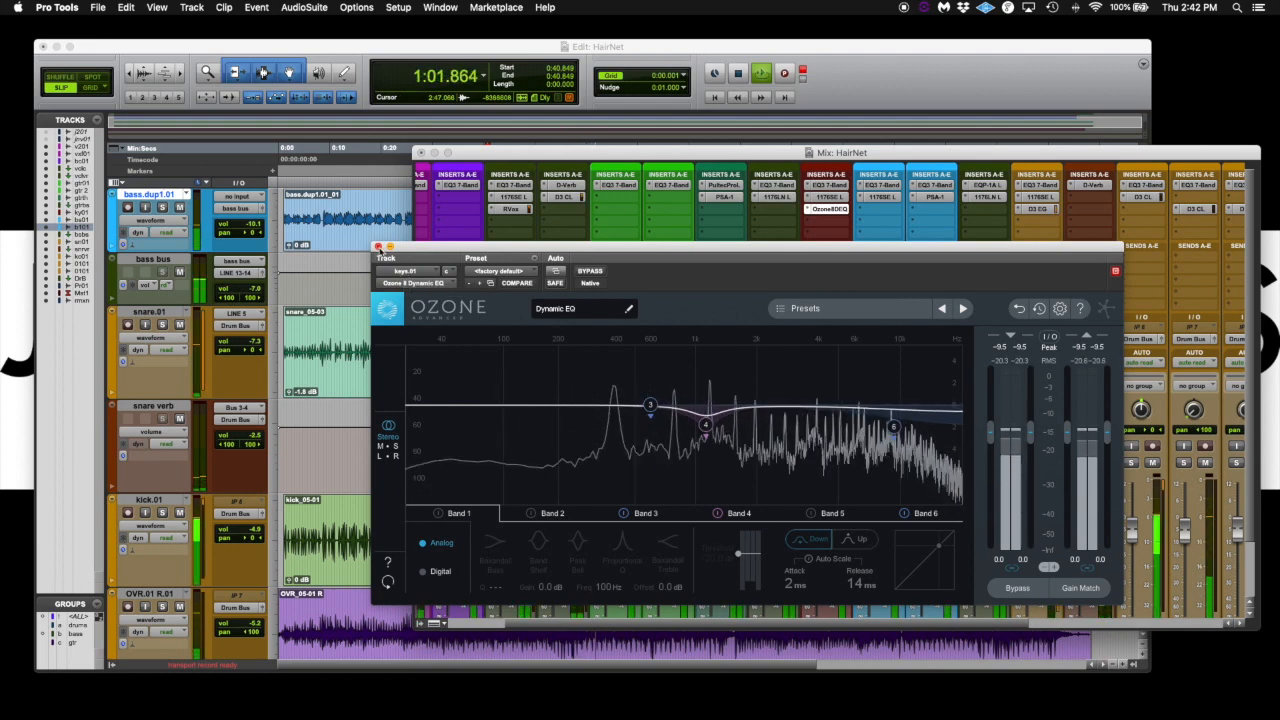
left_click(377, 246)
Step: Examine the keys.01 channel strip and its 1176SE limiter settings, and close the plug-in window
scroll(825, 358, "down", 3)
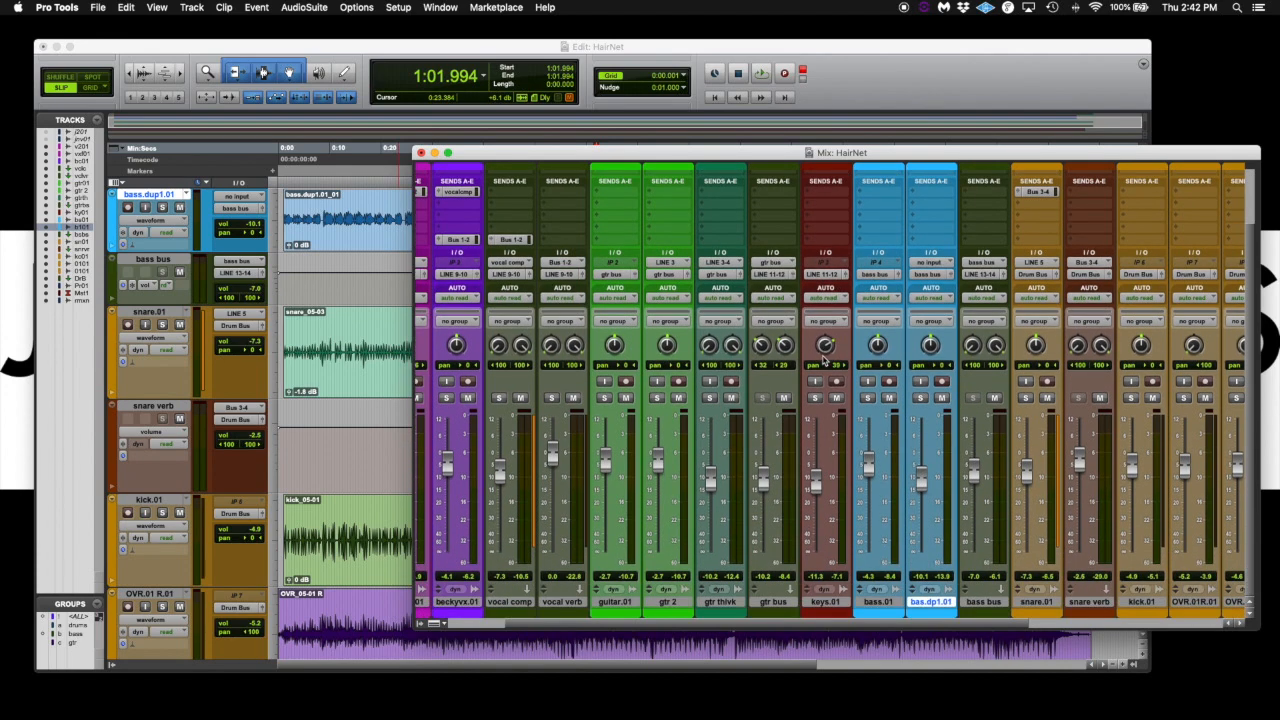
scroll(810, 377, "up", 3)
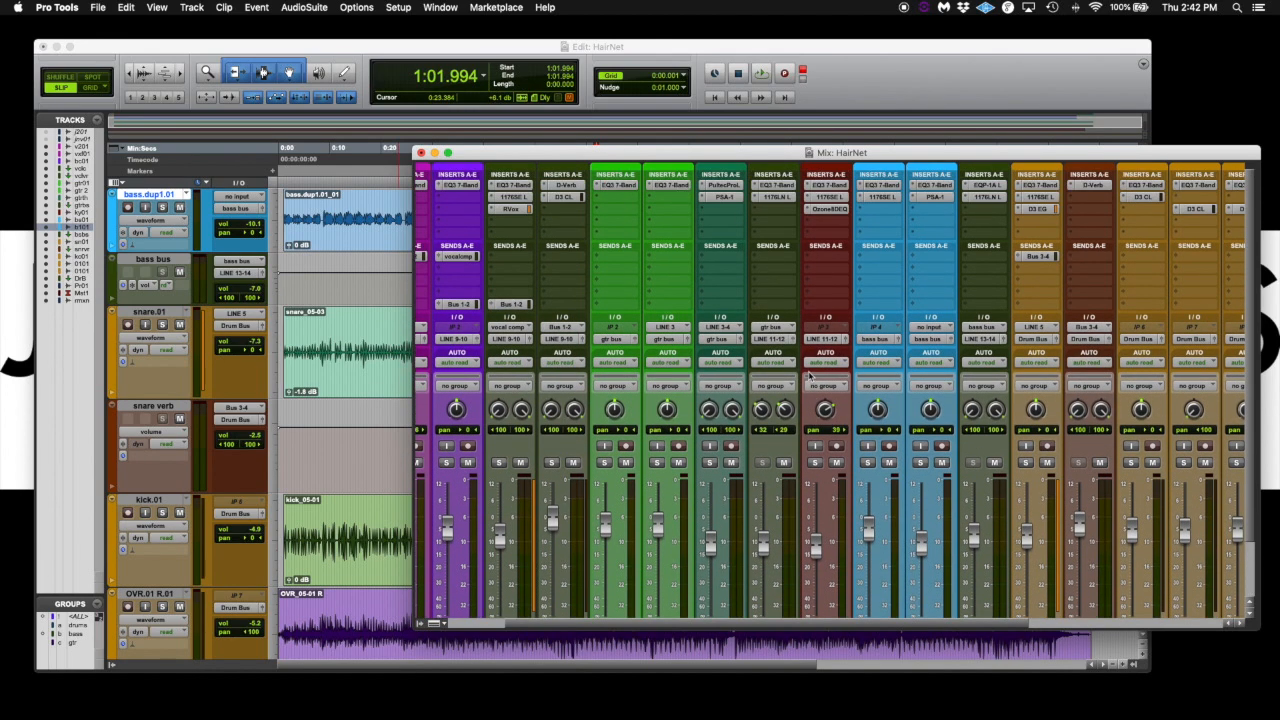
left_click(827, 198)
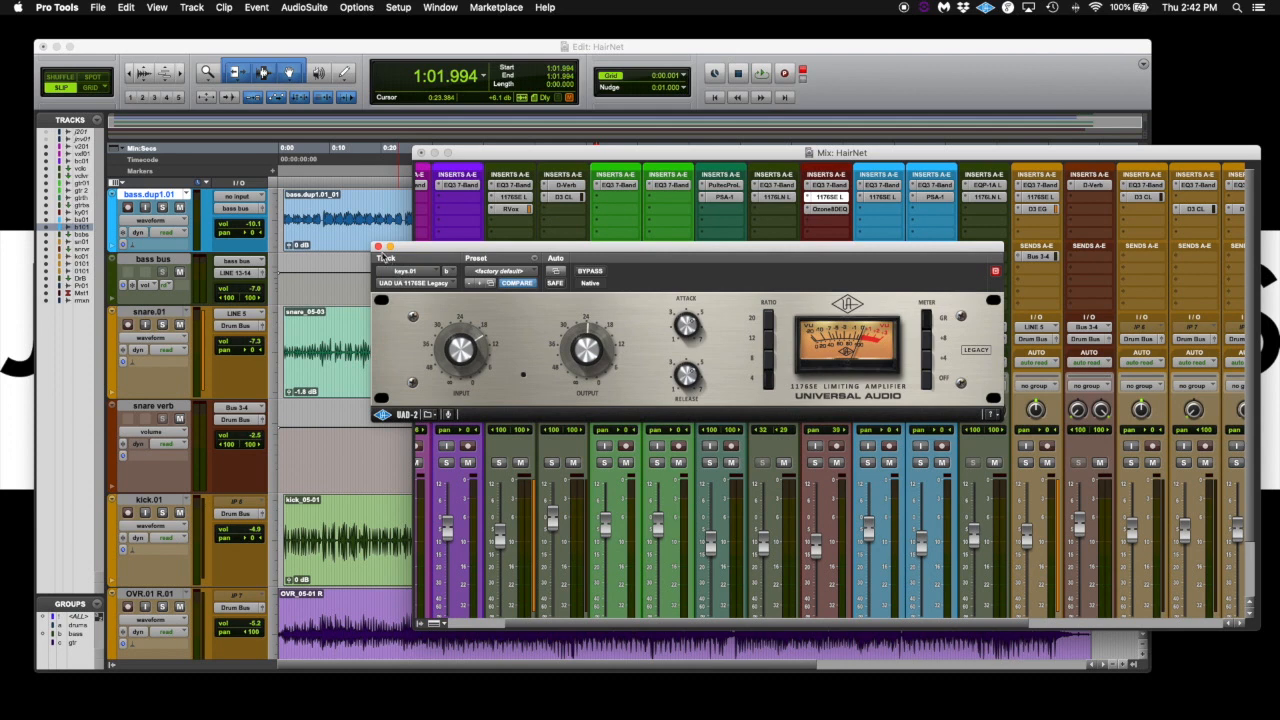
left_click(378, 246)
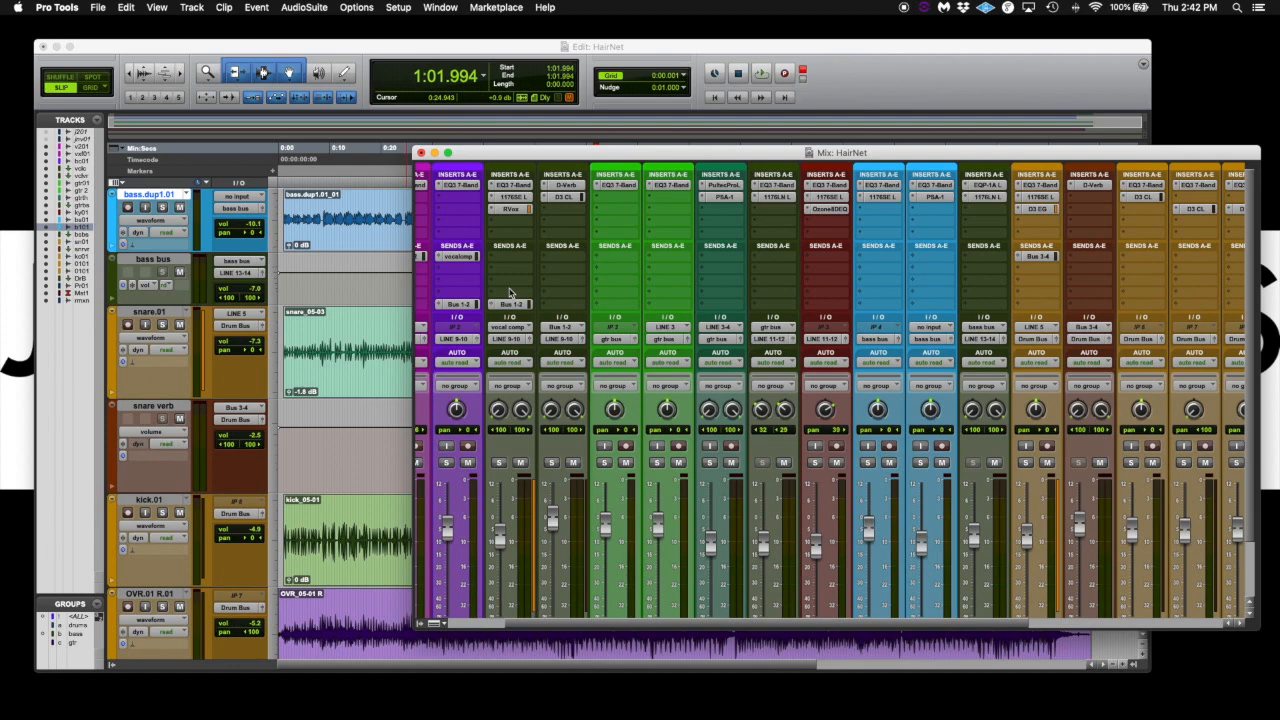
Step: Open the Dyn3 compressor on the OVR.01 R overhead channel and point out the snare channel's Bus 3-4 send
scroll(737, 213, "right", 6)
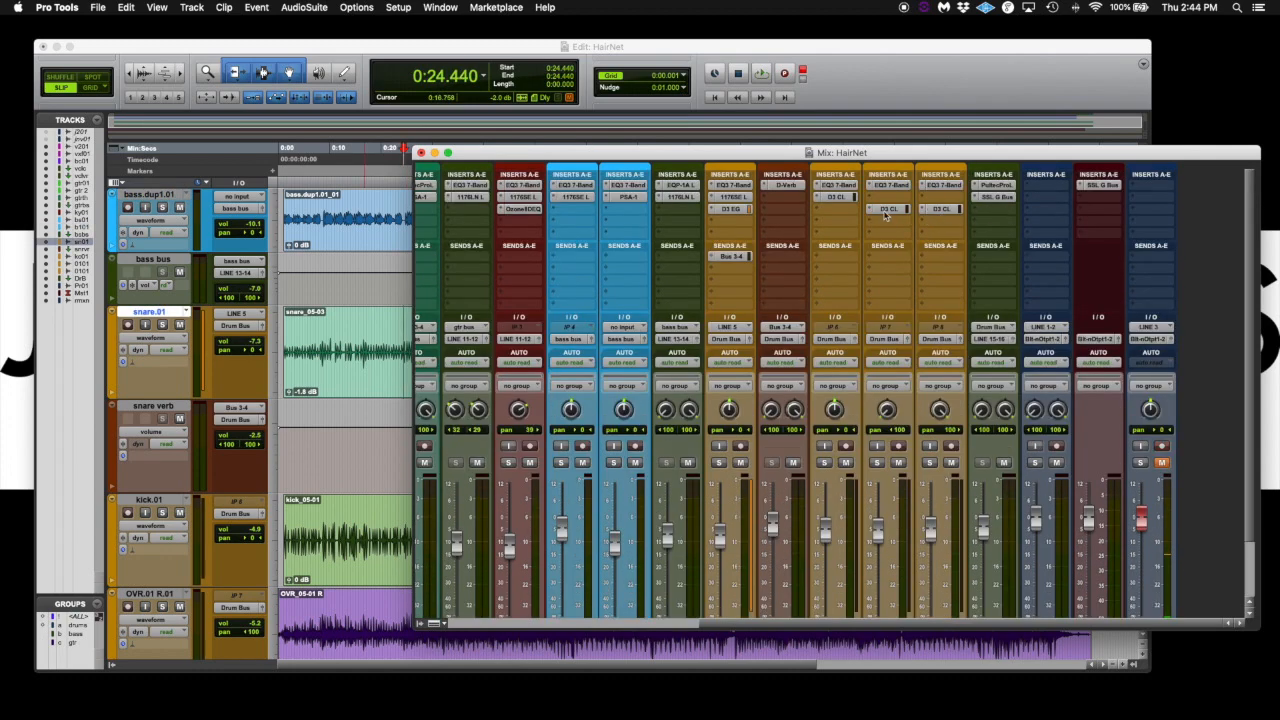
left_click(886, 209)
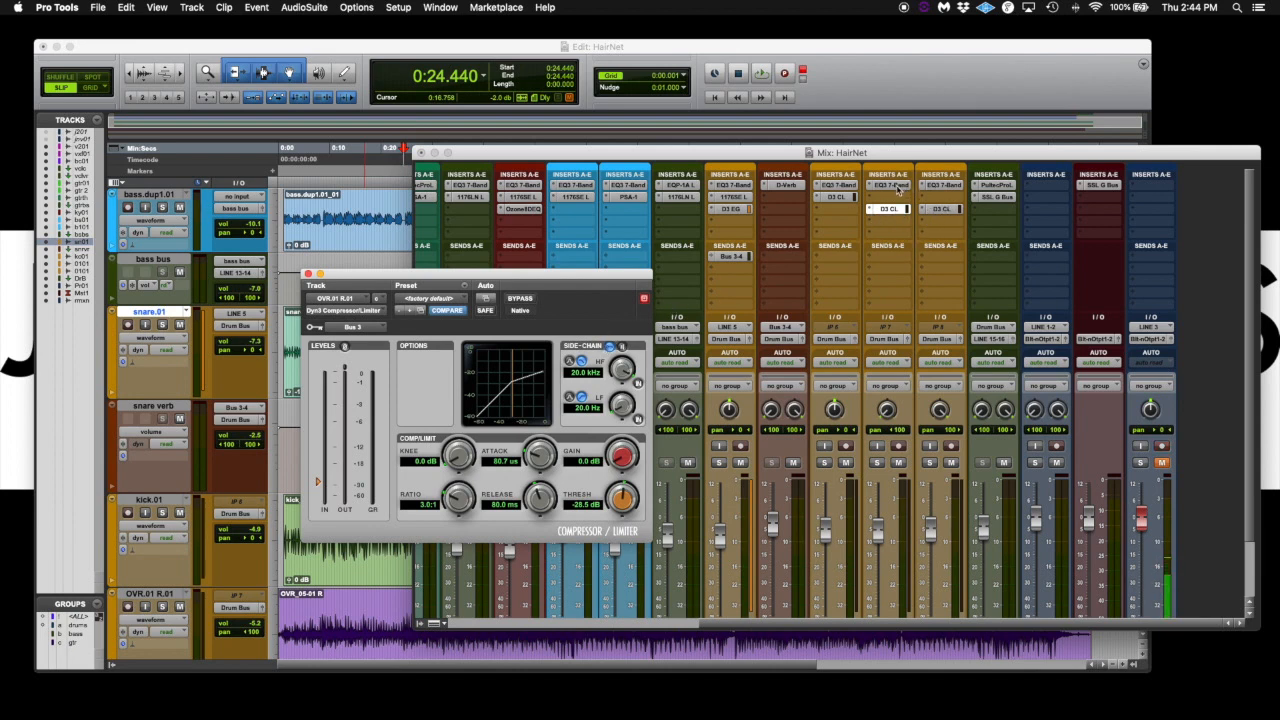
left_click(730, 258)
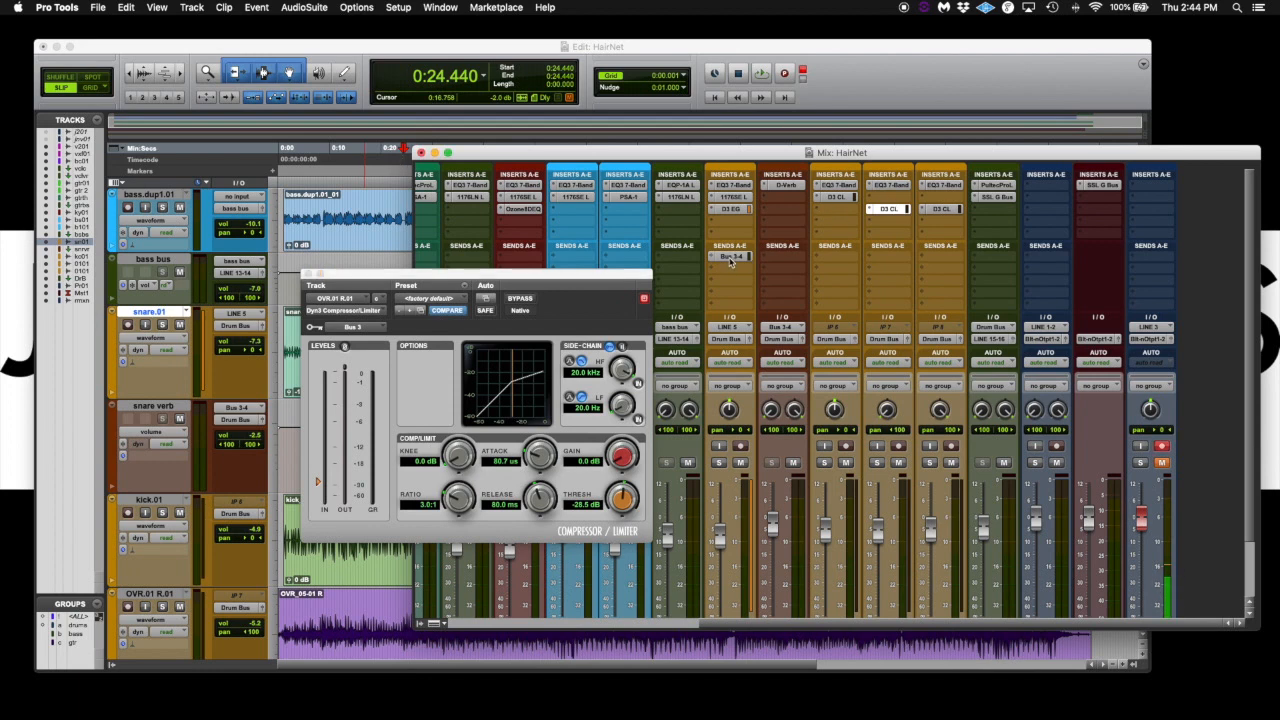
left_click(557, 293)
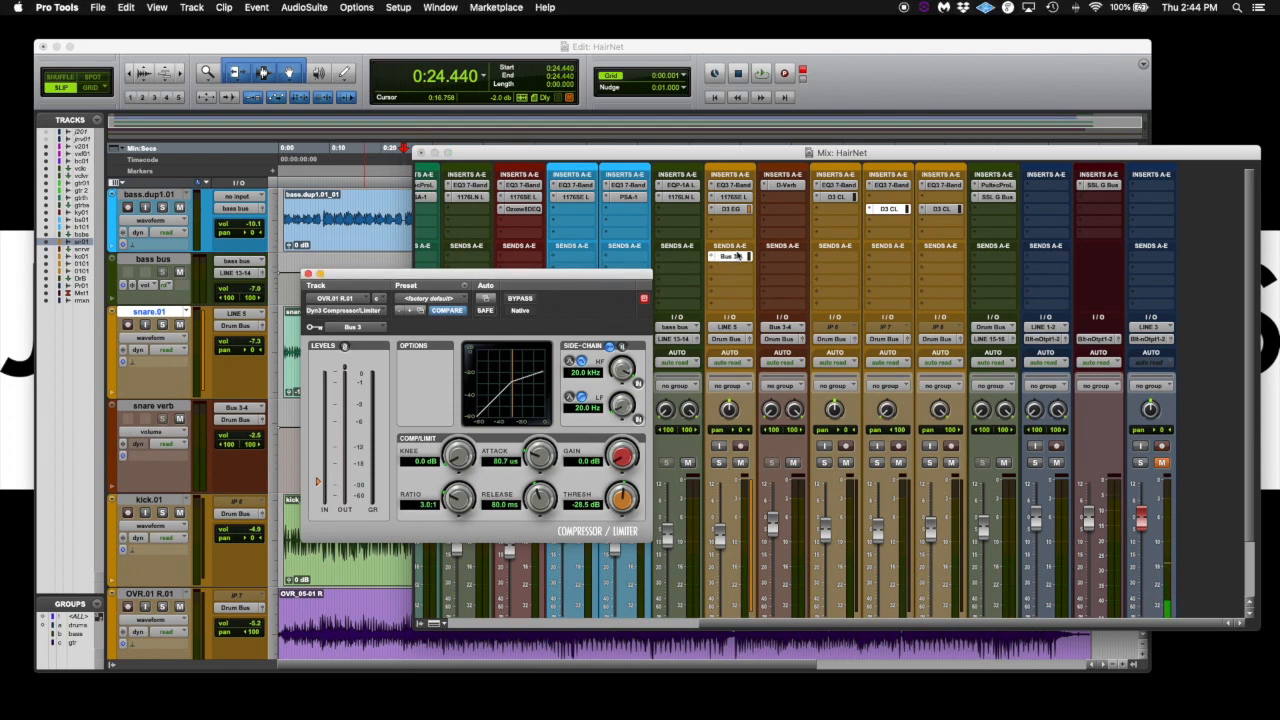
Step: Open the Dyn3 compressor on OVR.01 L and inspect its side-chain key input choices, leaving Bus 3 selected
left_click(895, 210)
left_click(941, 209)
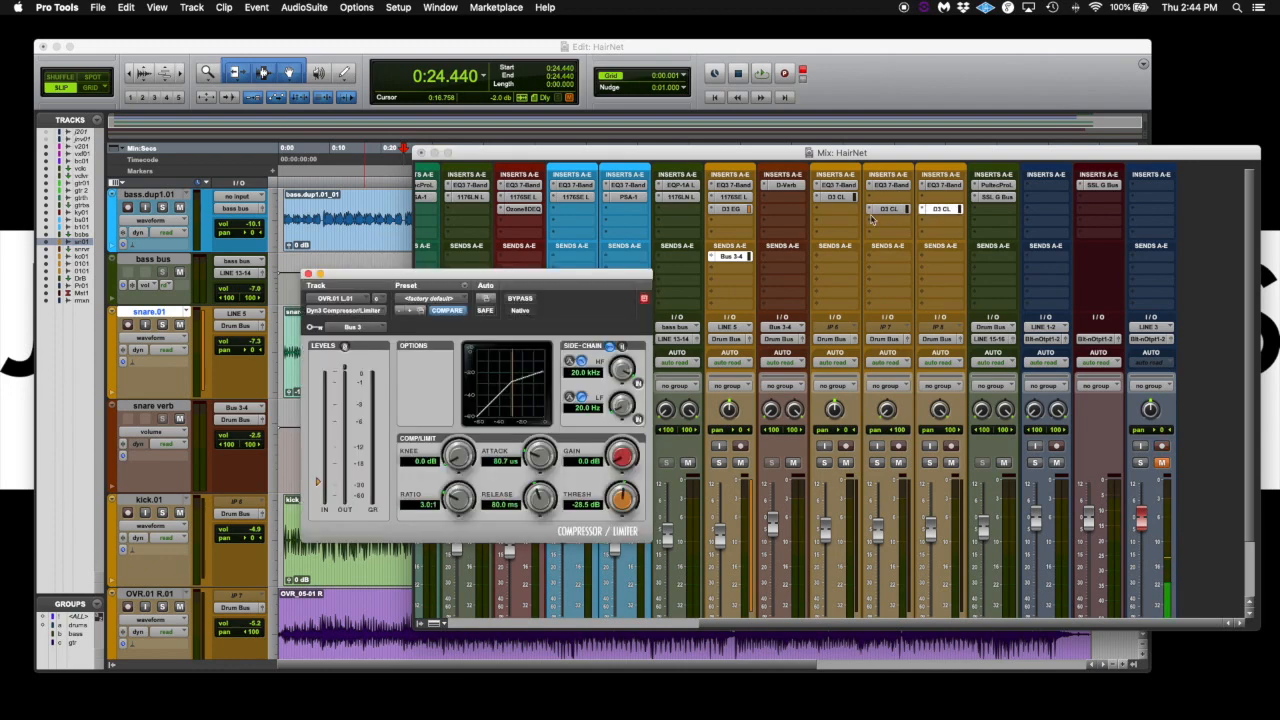
left_click(358, 328)
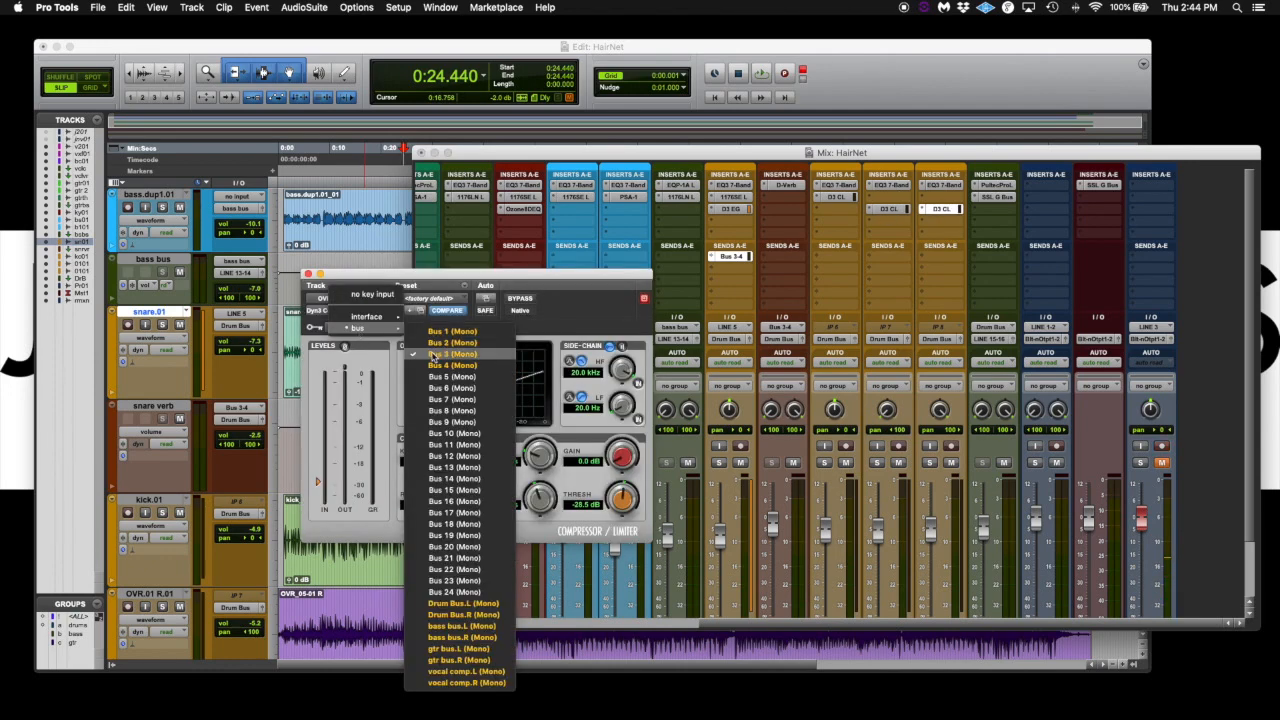
left_click(591, 317)
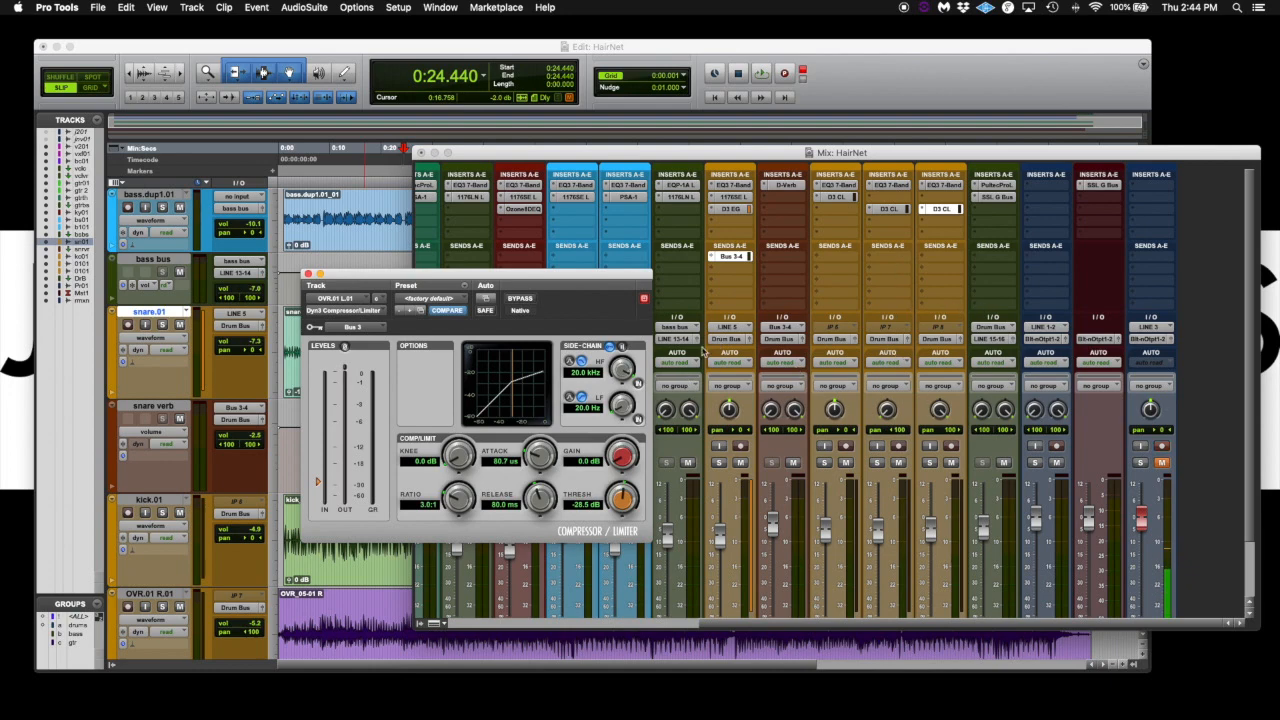
Step: Move the Mix window and the overhead compressor window aside to uncover the snare, kick and overhead waveforms in the Edit window
scroll(384, 259, "down", 2)
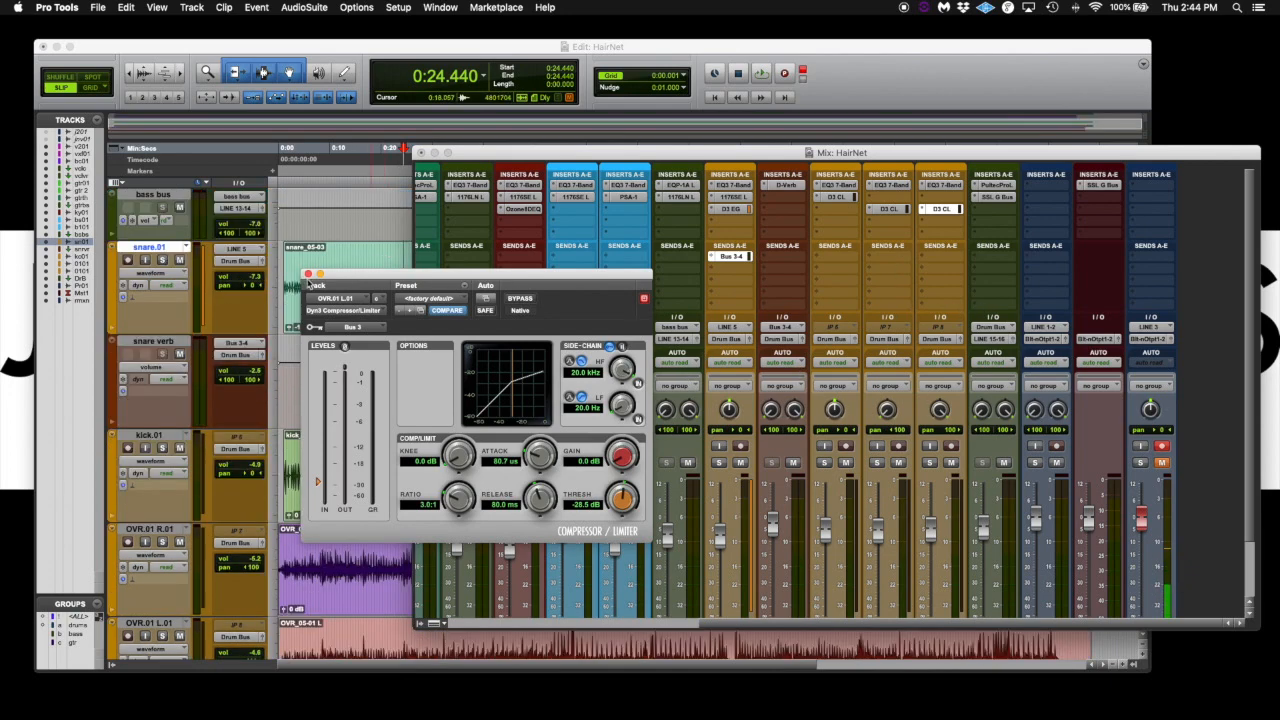
left_click(379, 256)
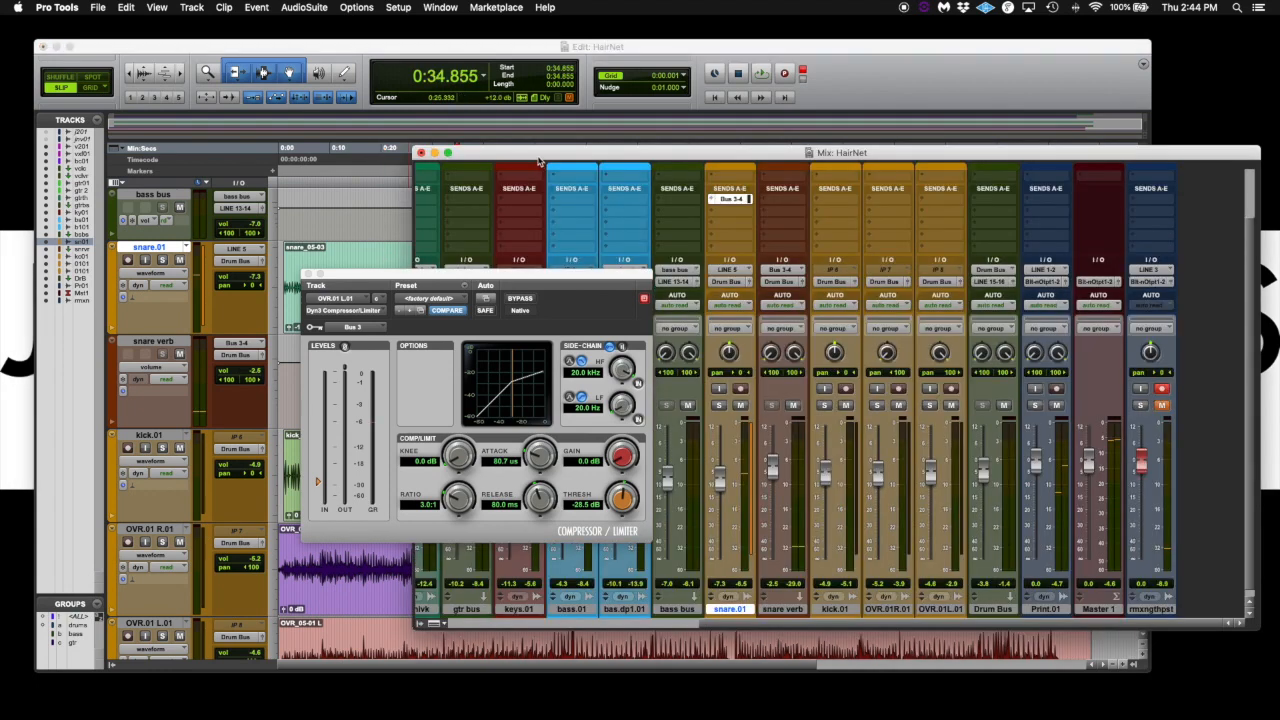
left_click_drag(541, 159, 739, 114)
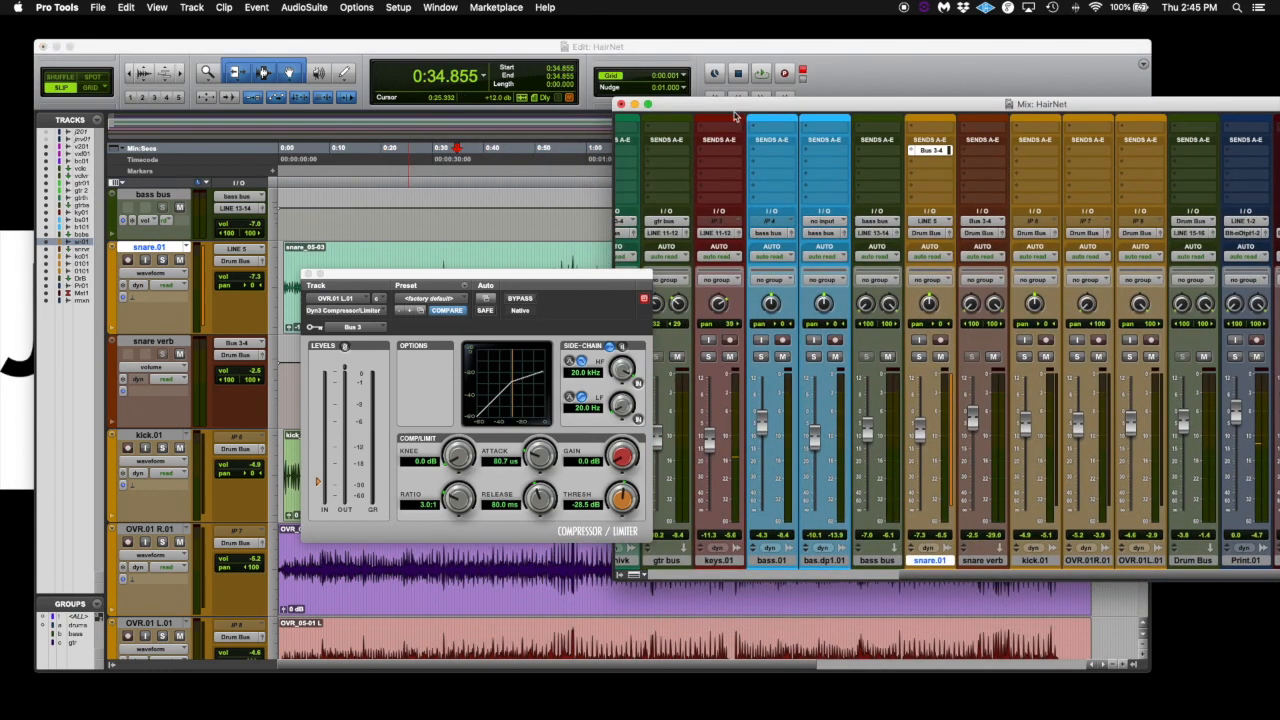
left_click(548, 255)
left_click_drag(518, 282, 1030, 262)
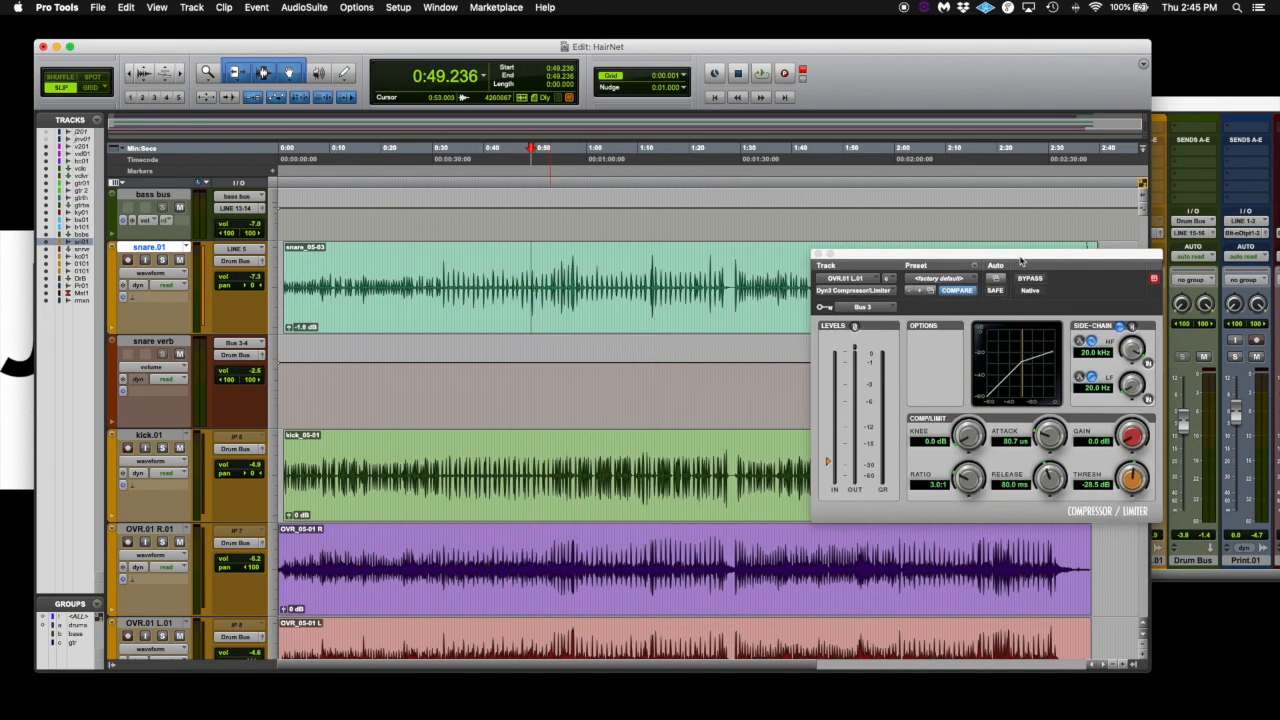
Step: Play the song from about 0:54.7 to check the side-chained overhead compressor, and bring the Mix window back to the front
left_click(558, 264)
key("space")
left_click_drag(950, 264, 796, 259)
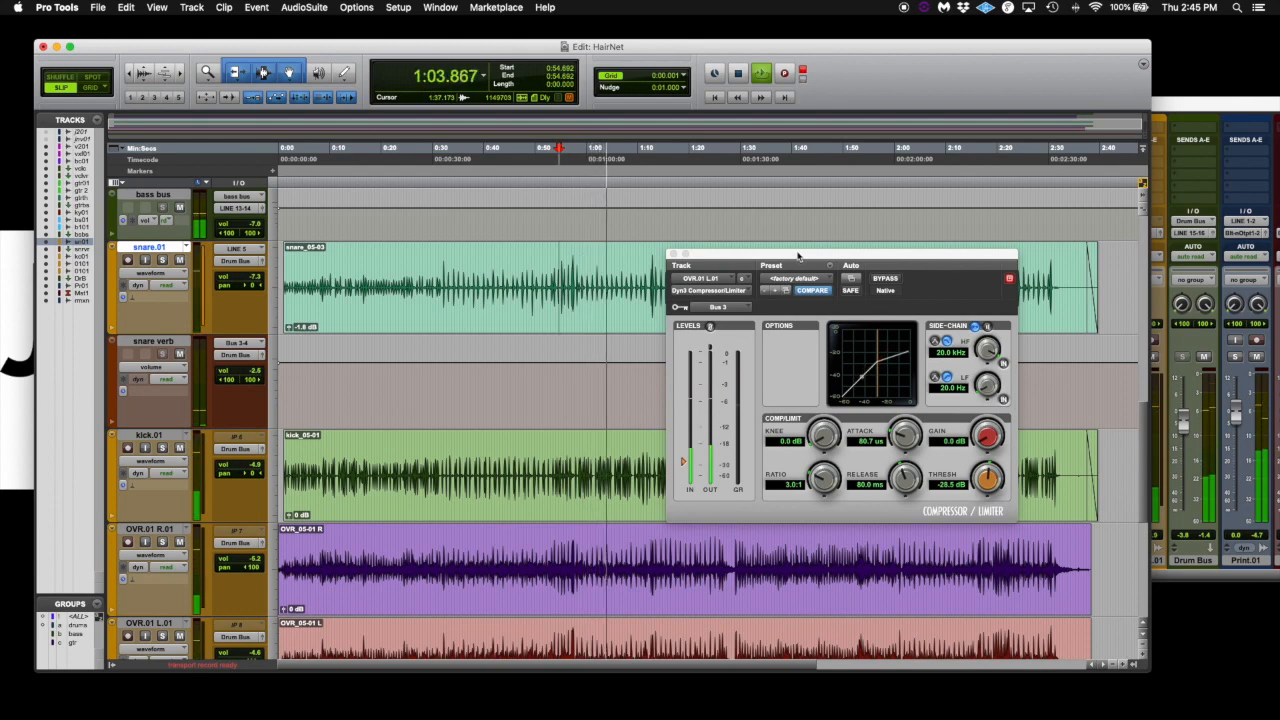
key("super+equal")
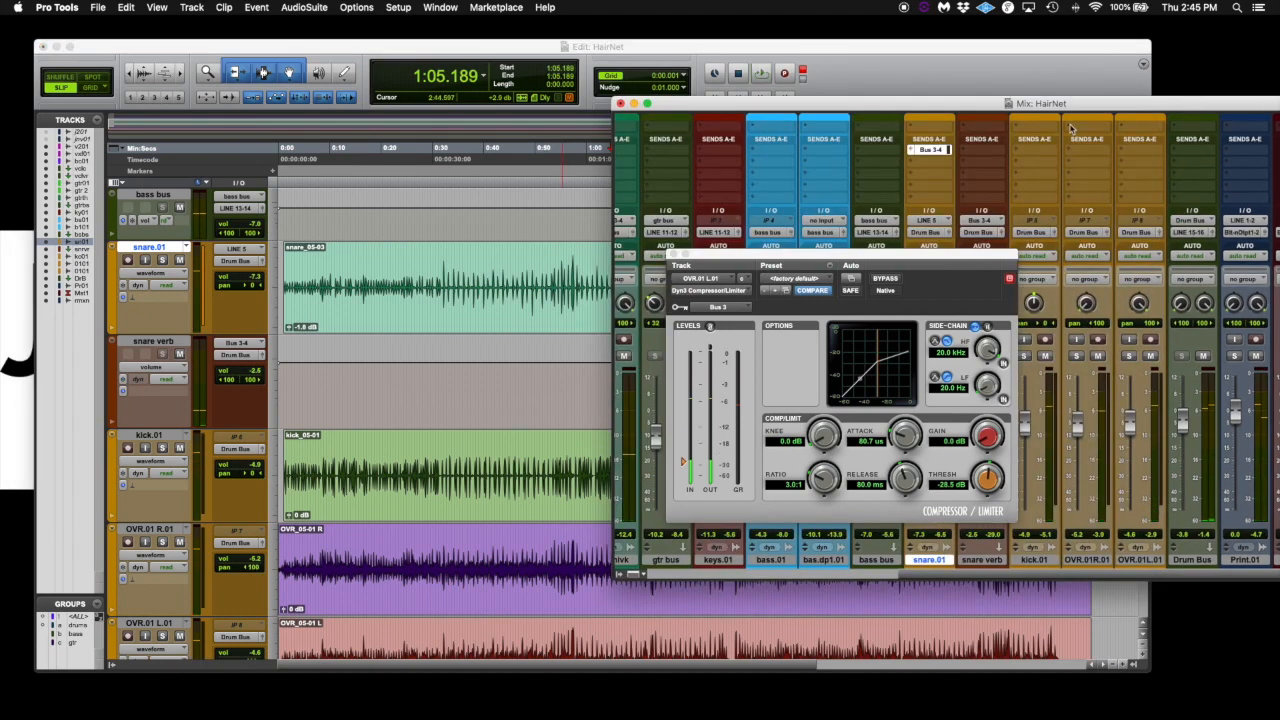
Step: Open the recent session Garter Shake Edit 2
left_click(98, 7)
mouse_move(130, 62)
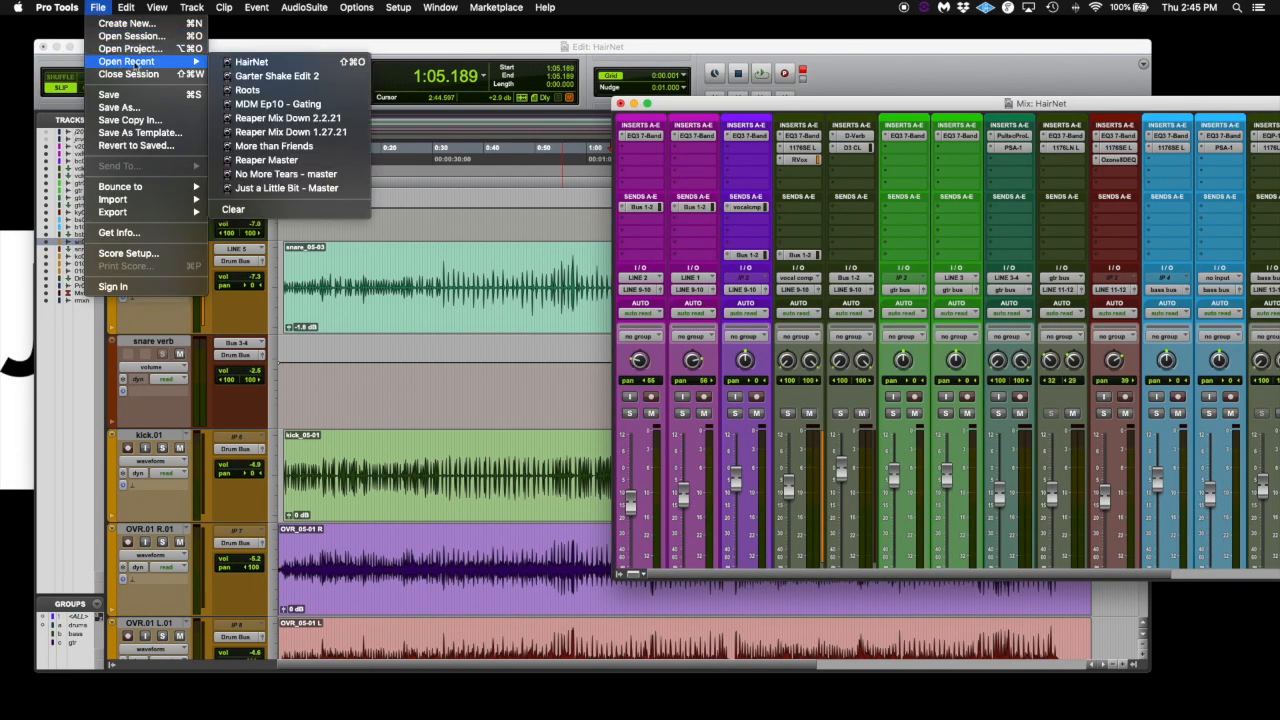
left_click(279, 78)
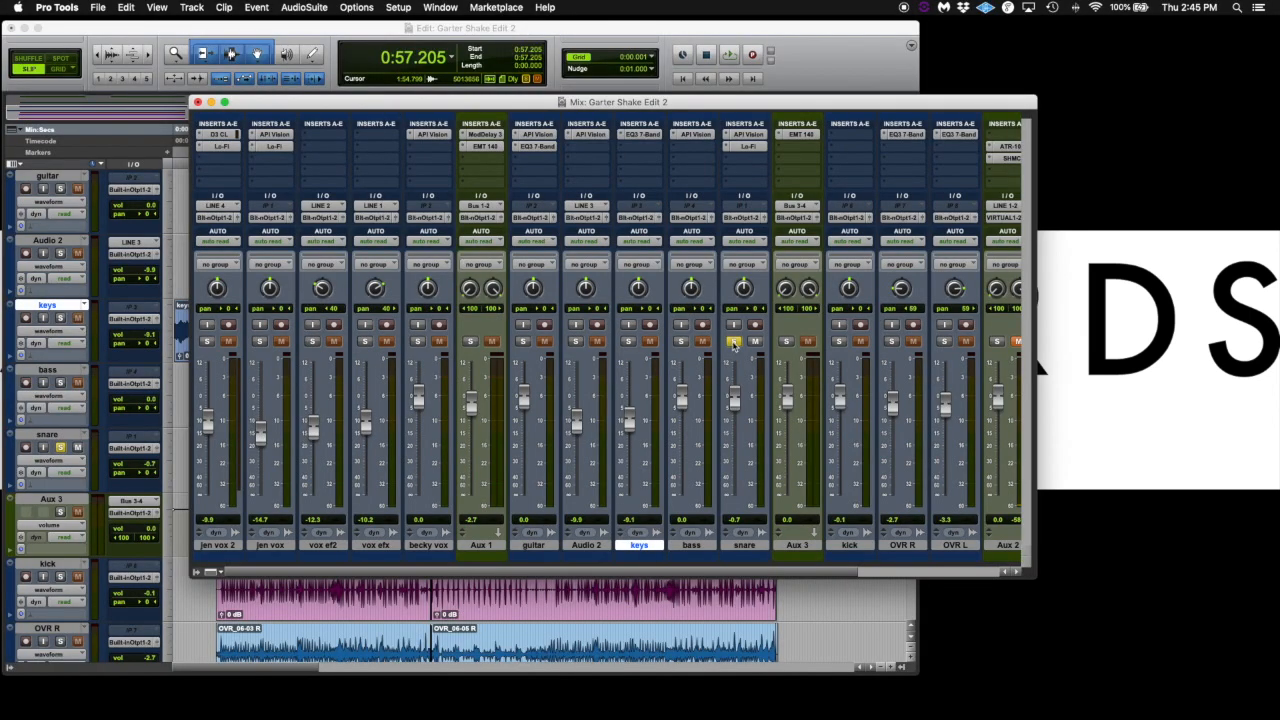
Step: Locate the later group of clips on the timeline and start playback just before them, at about 4:33.9
scroll(848, 322, "right", 5)
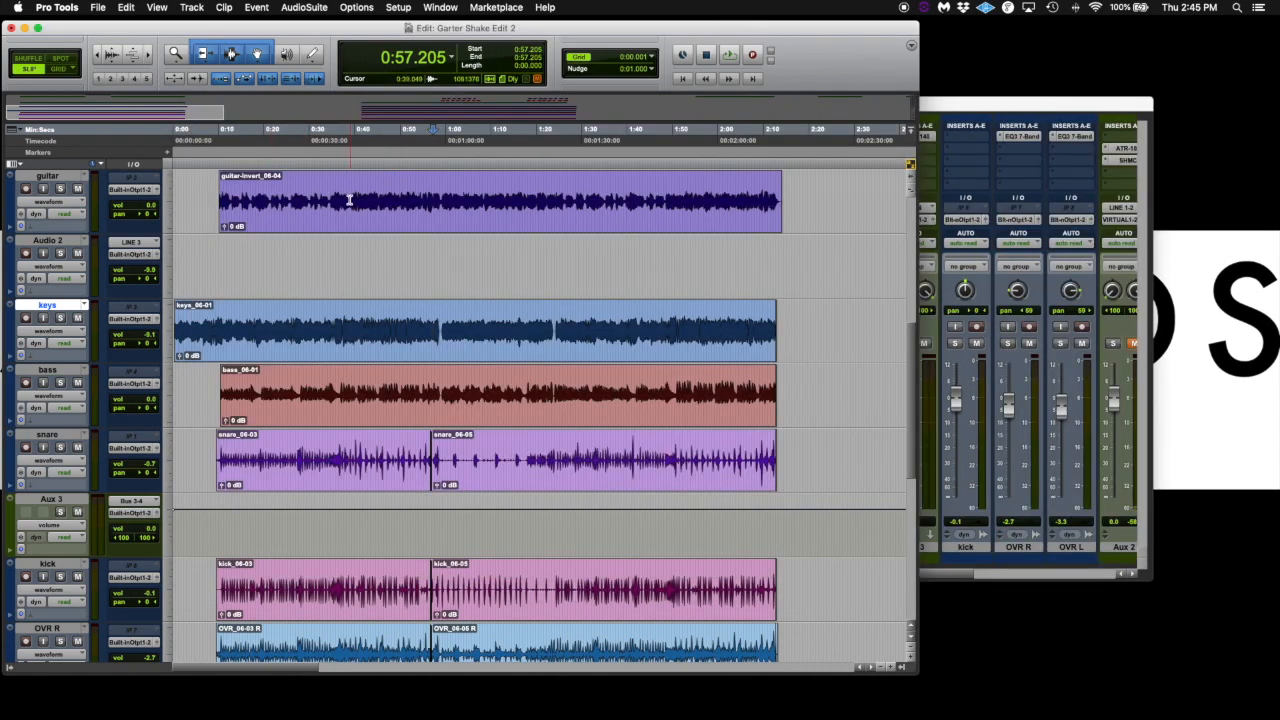
scroll(349, 200, "right", 10)
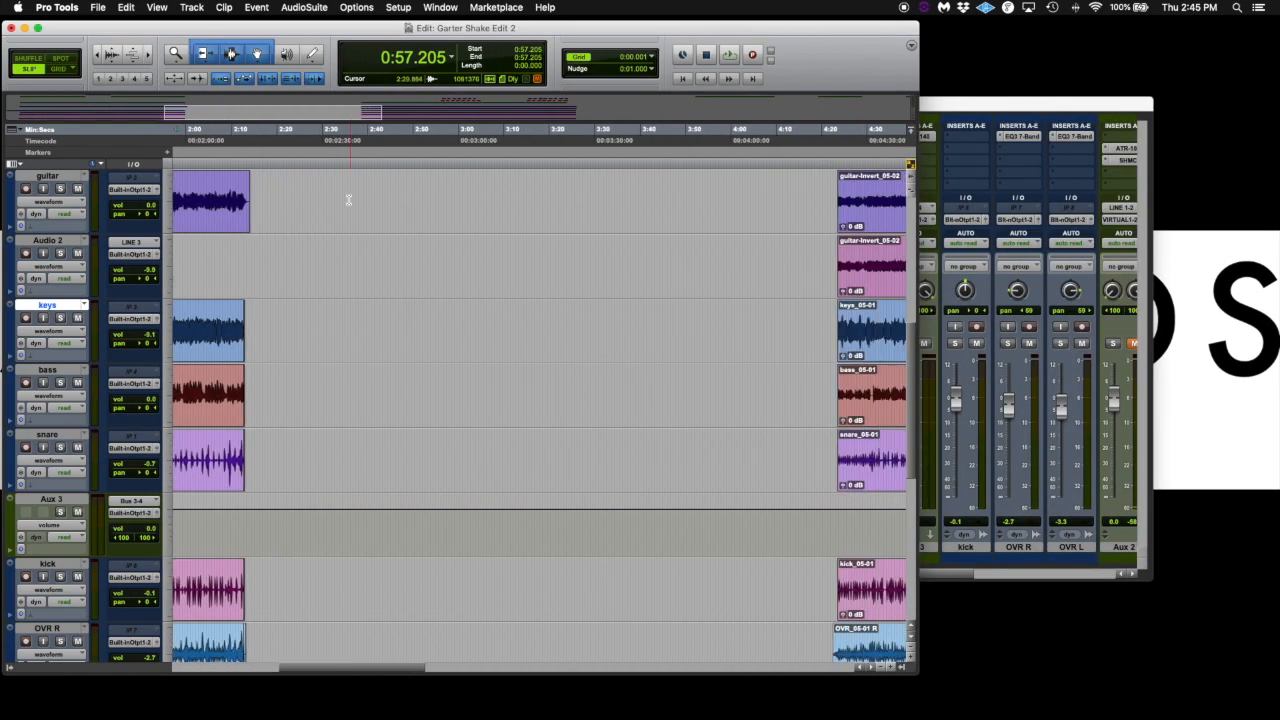
left_click(339, 178)
key("space")
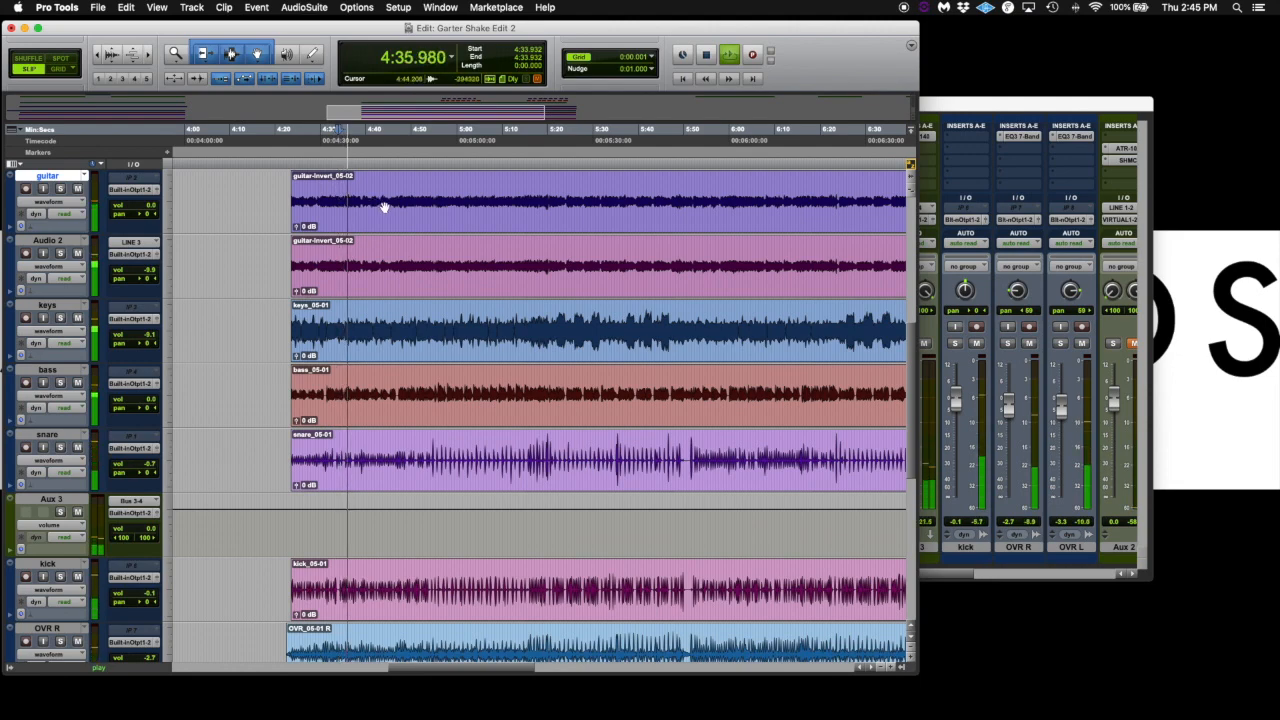
Step: Examine the session's drum, aux, master, vocal and instrument tracks during playback, and bring up the Mix window
scroll(400, 237, "down", 1)
scroll(400, 237, "down", 4)
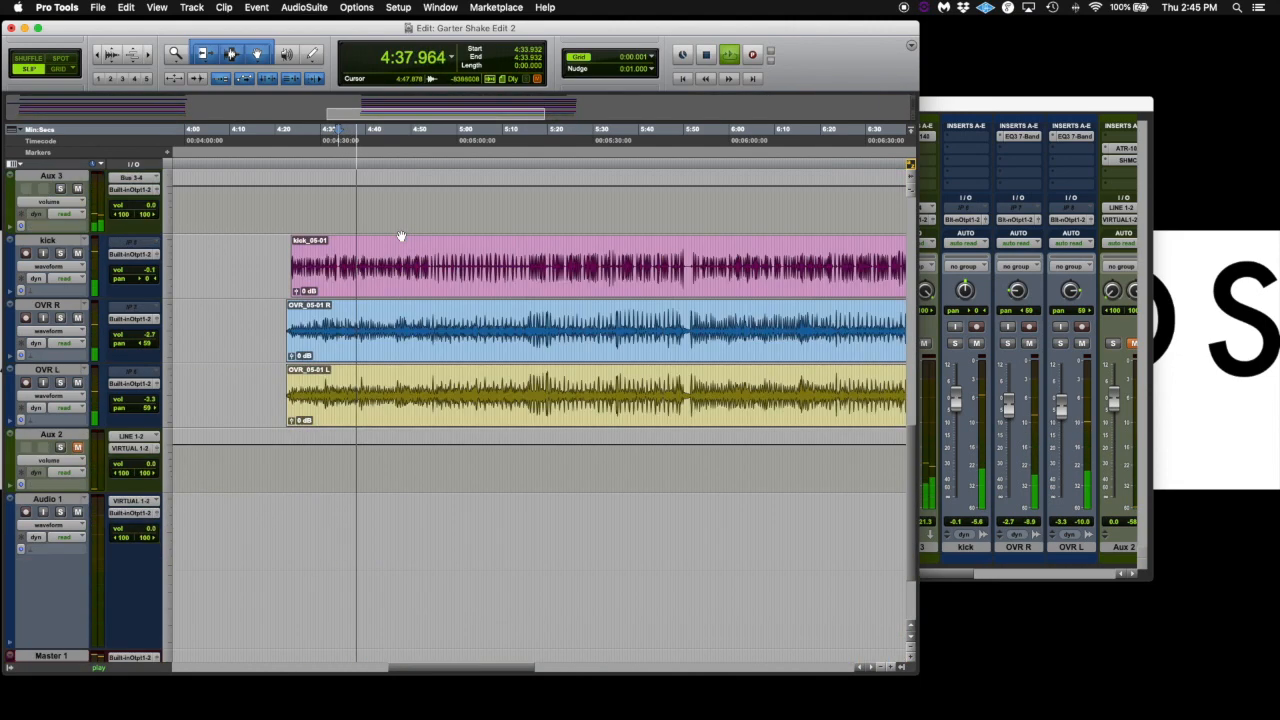
scroll(400, 237, "down", 2)
scroll(400, 237, "up", 10)
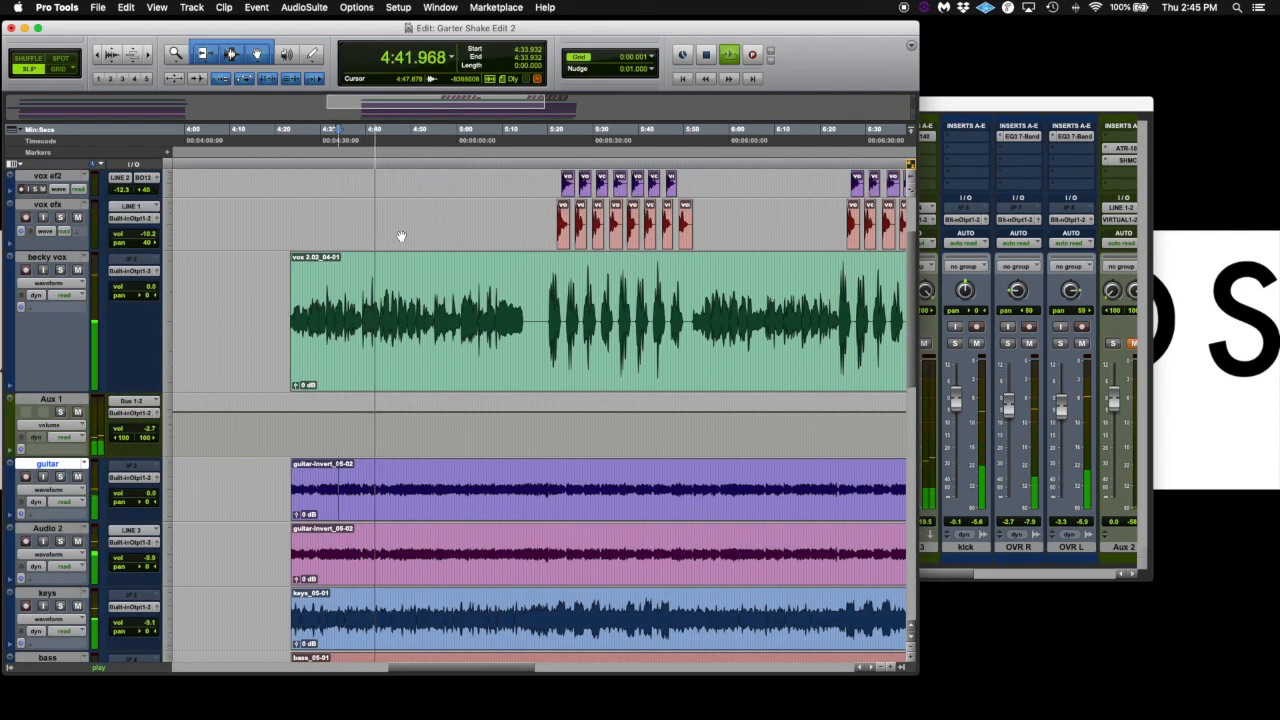
scroll(400, 236, "up", 2)
scroll(400, 234, "right", 4)
scroll(400, 234, "right", 1)
scroll(400, 234, "down", 4)
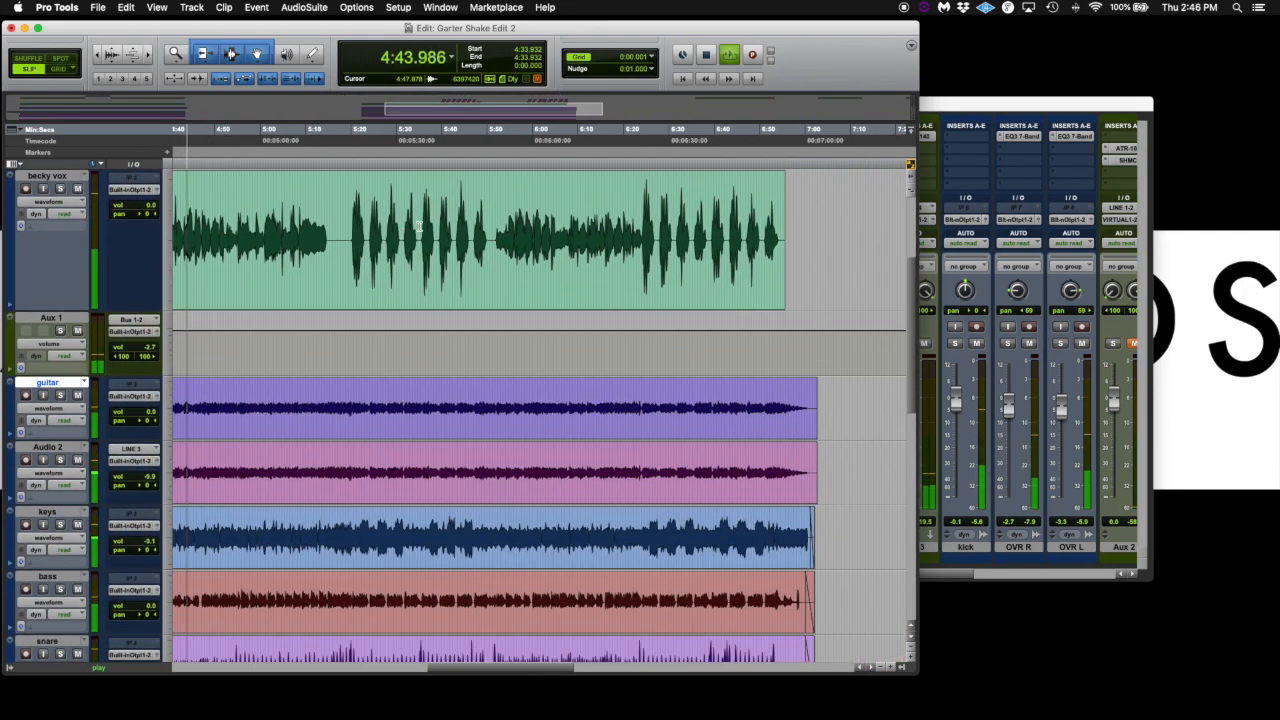
key("super+equal")
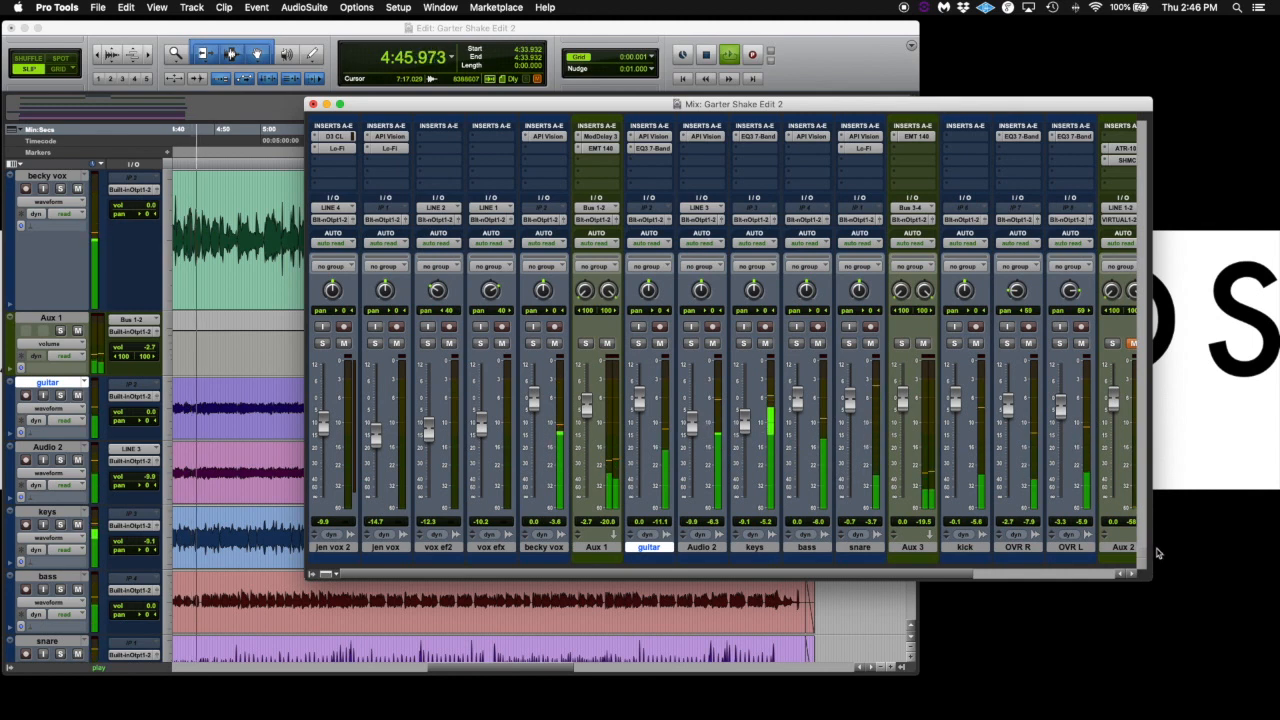
Step: Widen the Mix window and examine the Garter Shake Edit 2 channel strips through to Master 1
left_click_drag(1150, 576, 1260, 584)
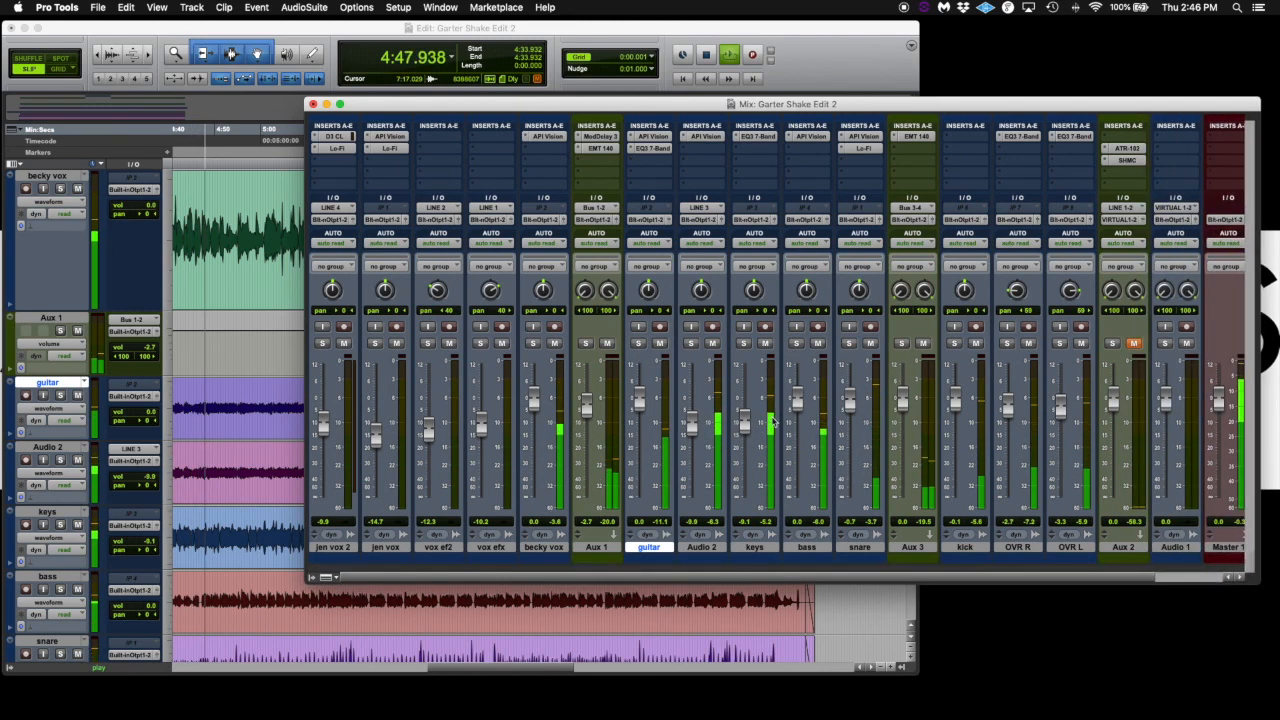
scroll(773, 421, "right", 2)
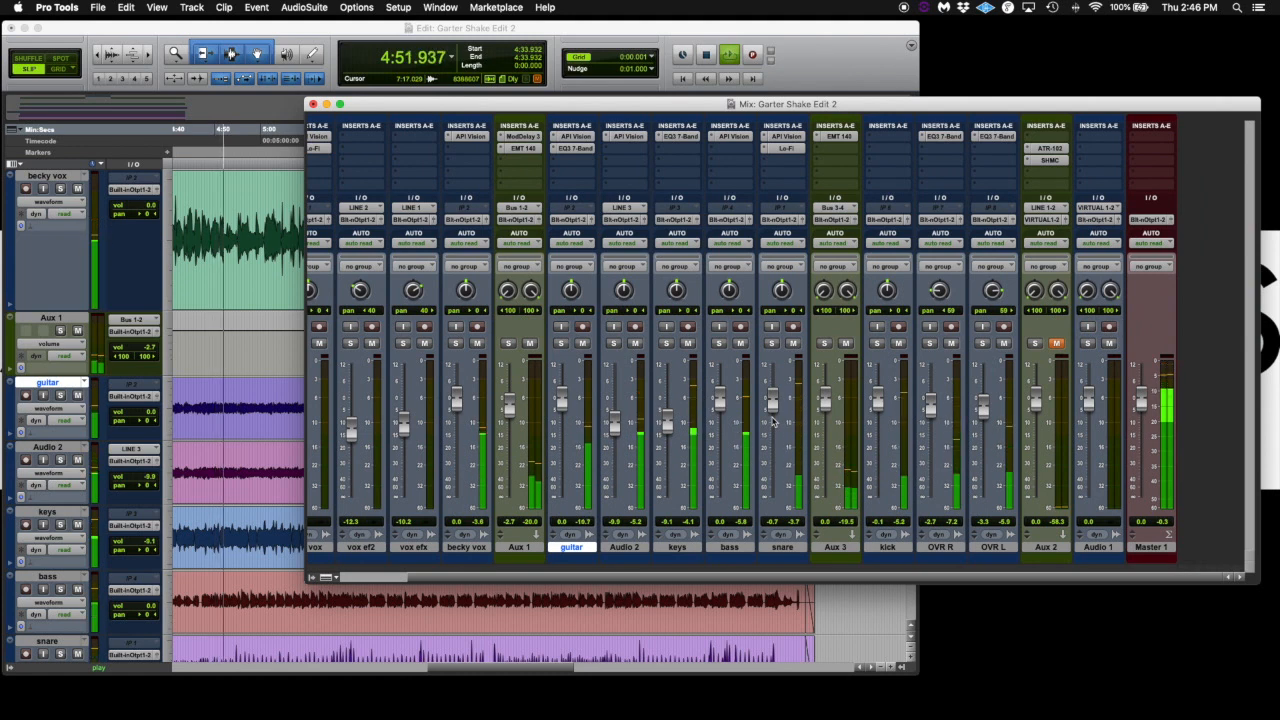
scroll(760, 413, "left", 1)
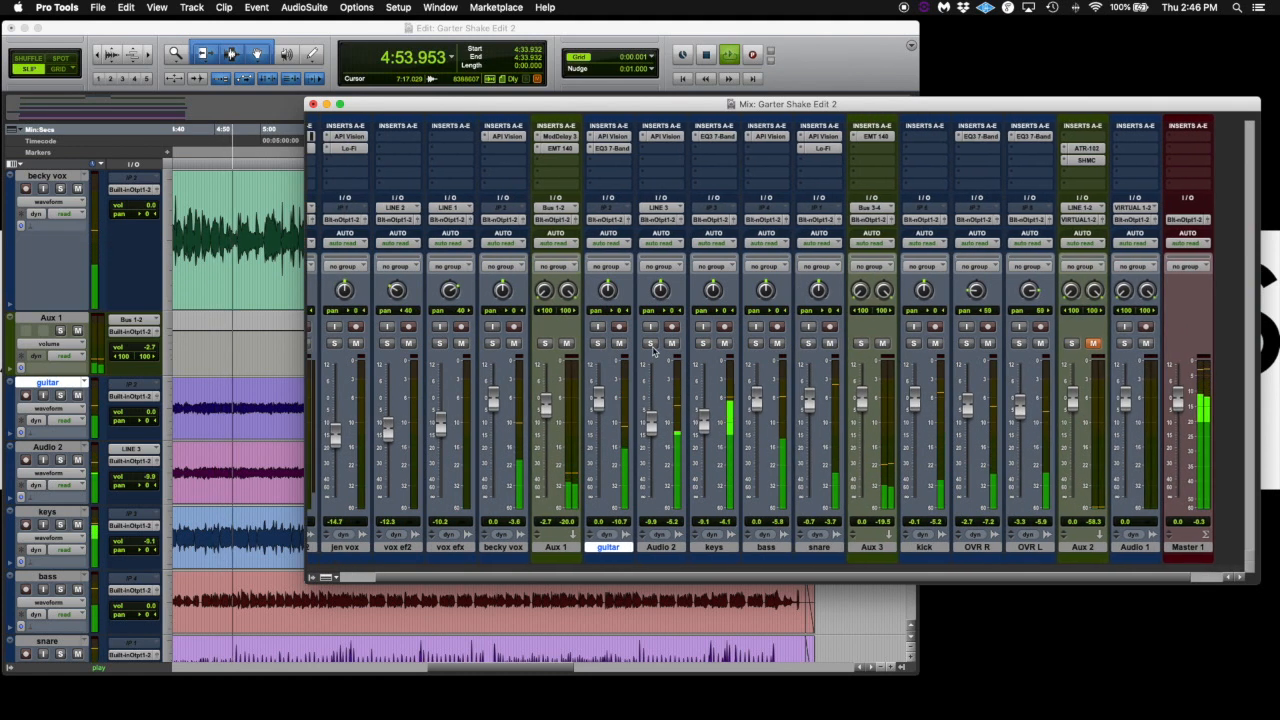
Step: Reopen the recent HairNet session and start playback from about 0:29.6
left_click(98, 7)
left_click(270, 82)
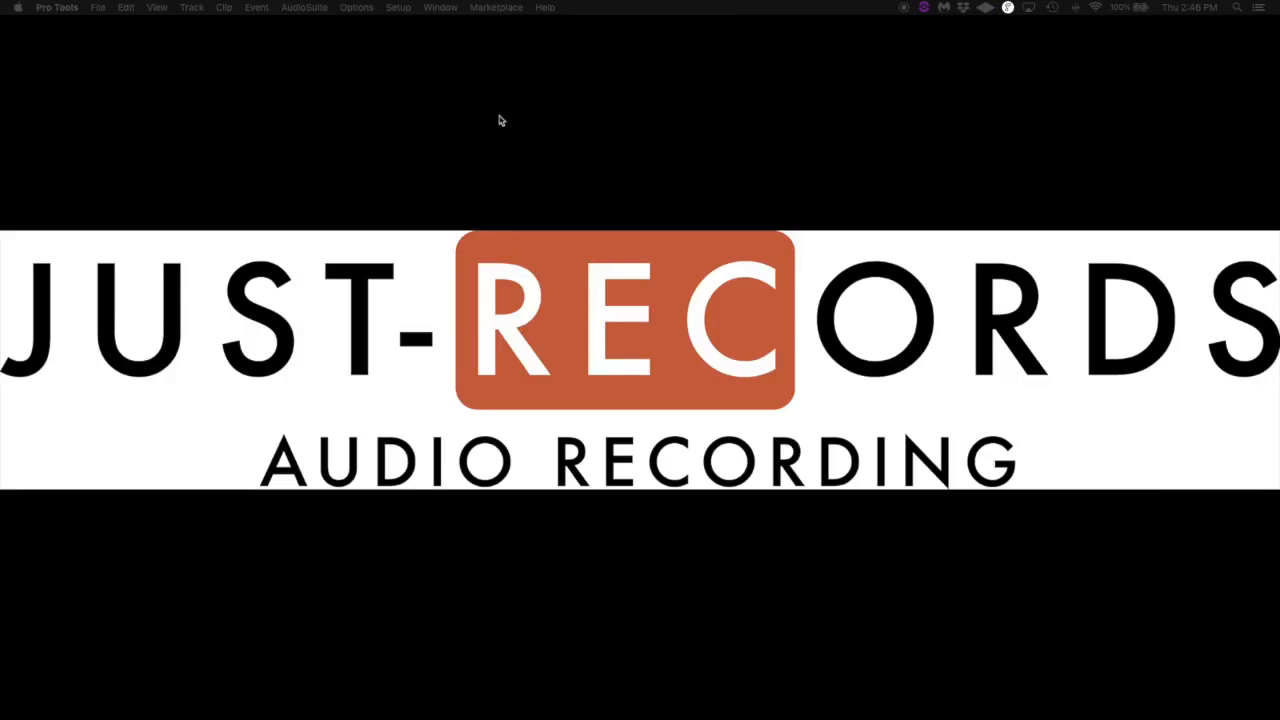
key("space")
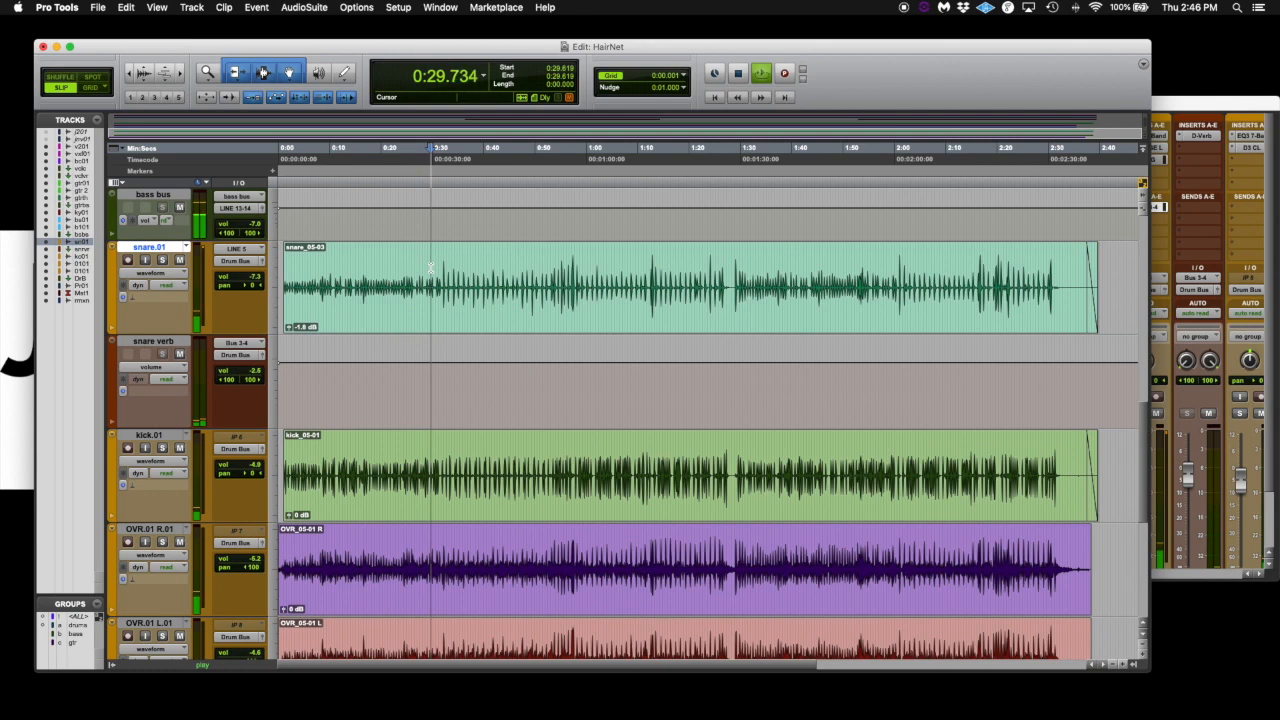
Step: Bring the HairNet Mix window to the front, enlarge it, and examine the channel strips from vocals to master during playback
left_click(1197, 96)
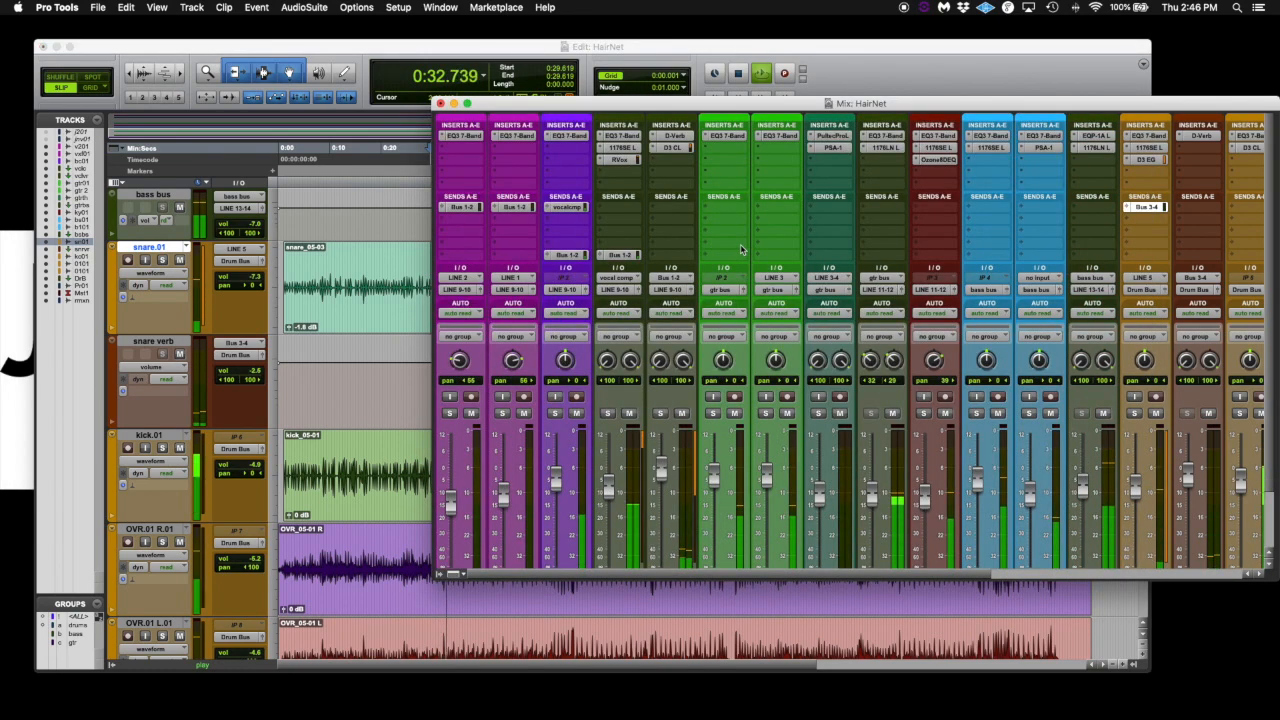
left_click_drag(435, 578, 358, 645)
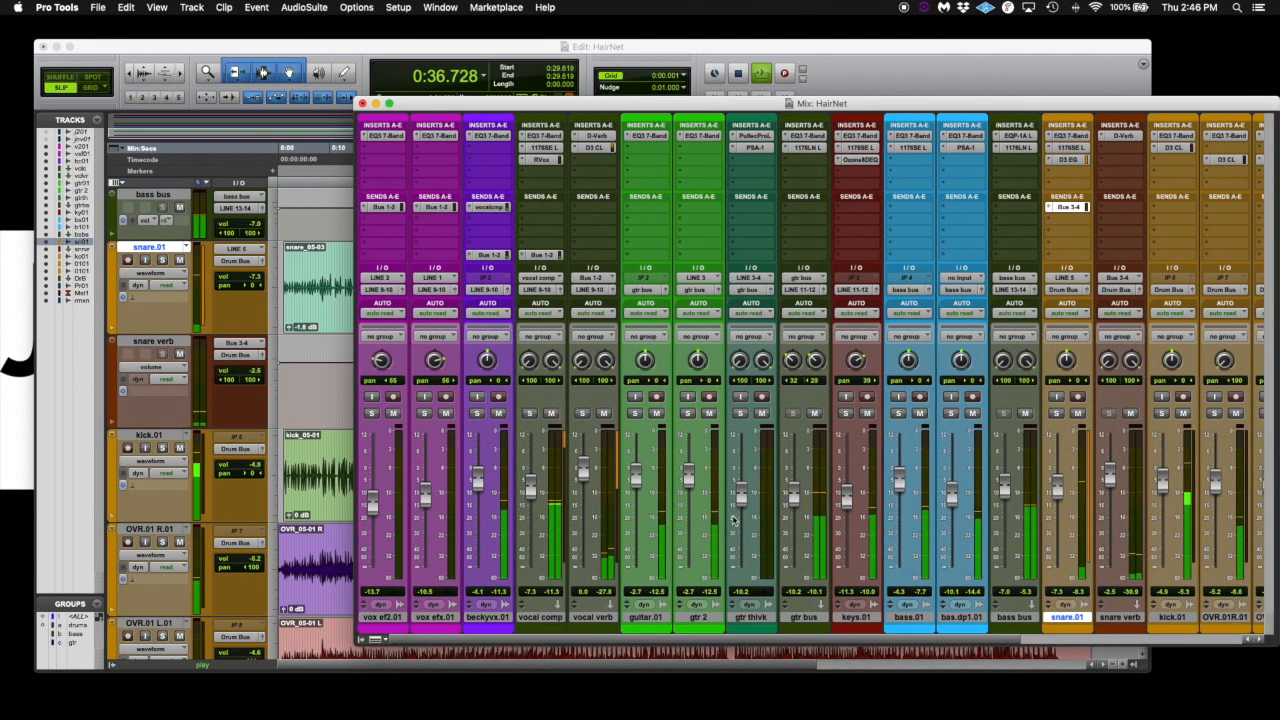
scroll(735, 505, "right", 5)
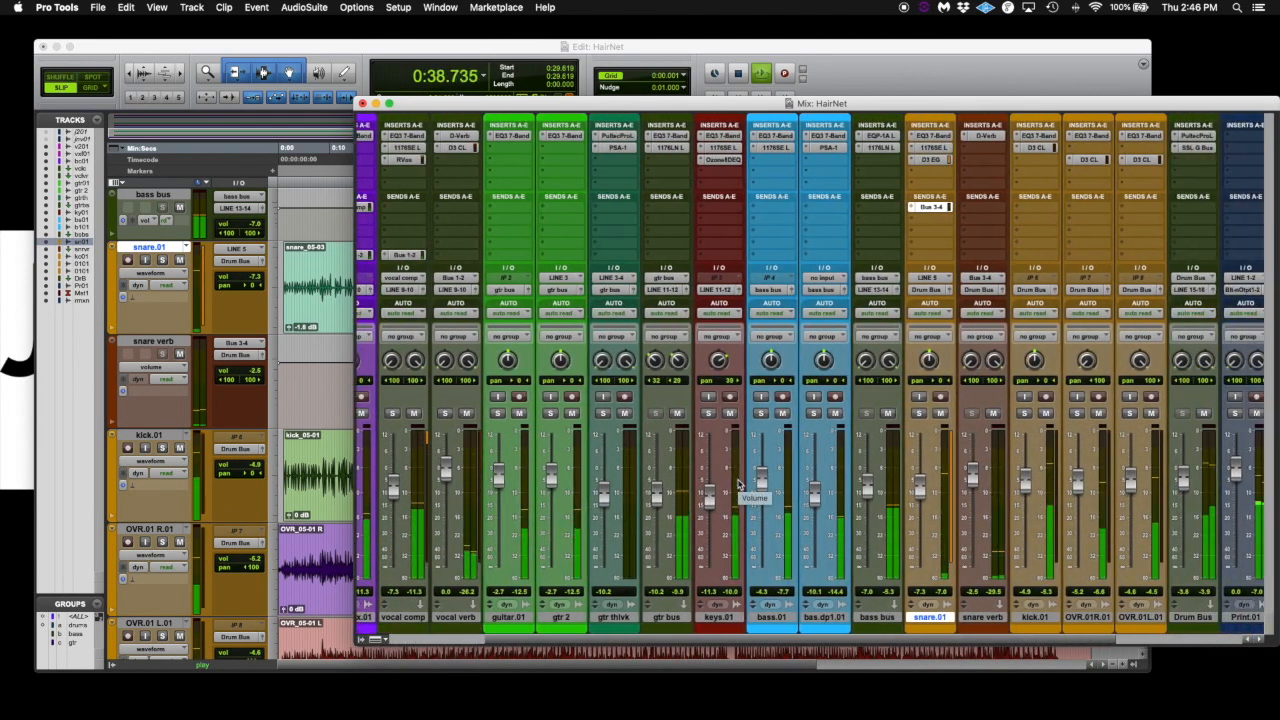
scroll(738, 484, "right", 6)
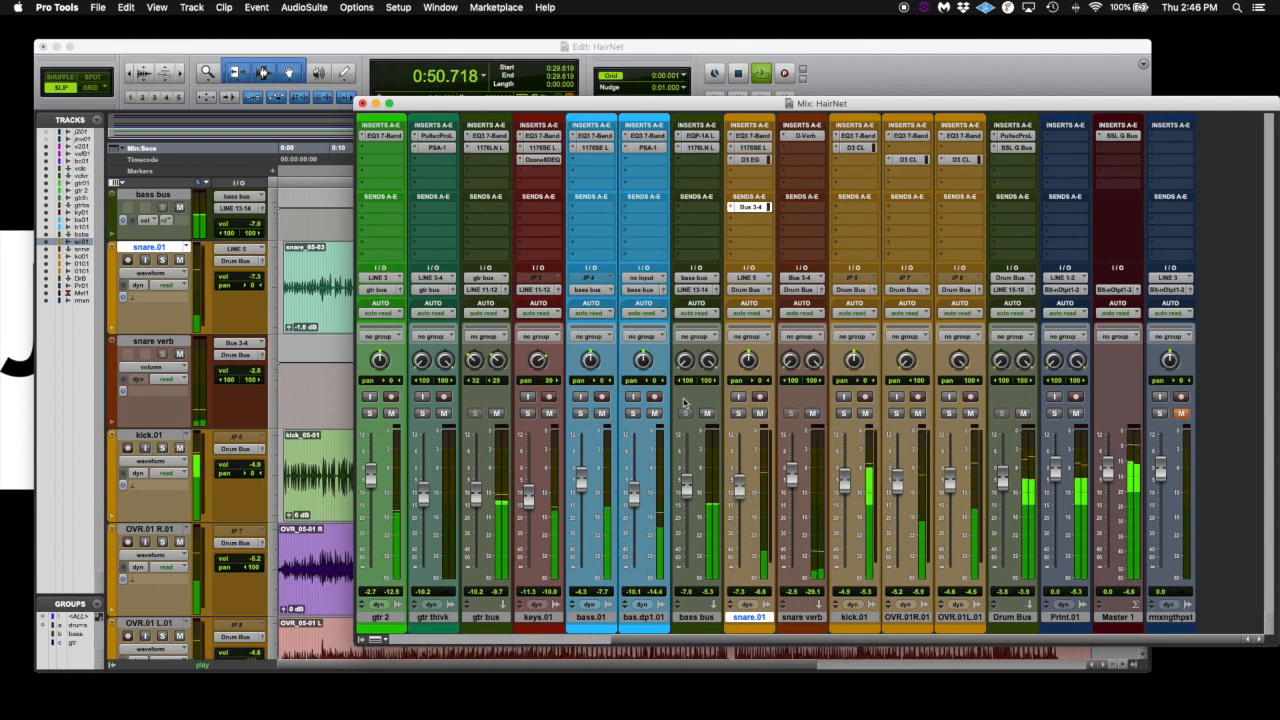
scroll(684, 403, "left", 5)
scroll(684, 403, "left", 4)
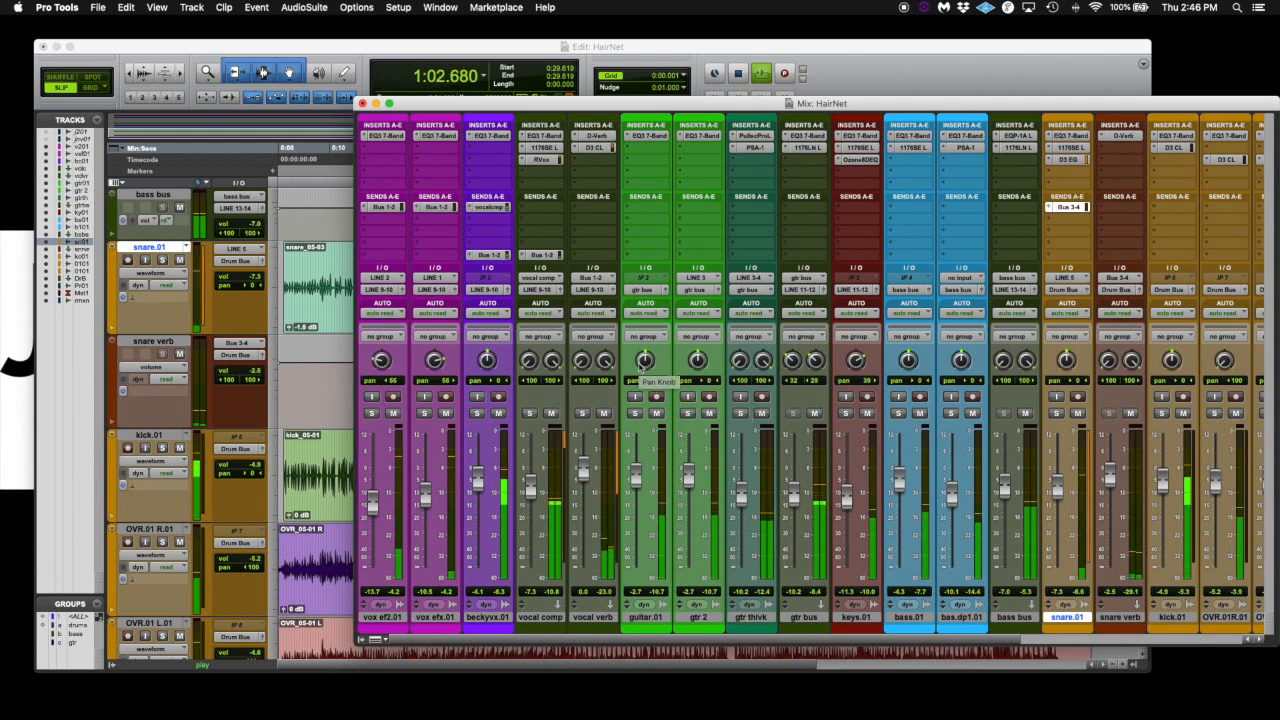
scroll(640, 364, "right", 6)
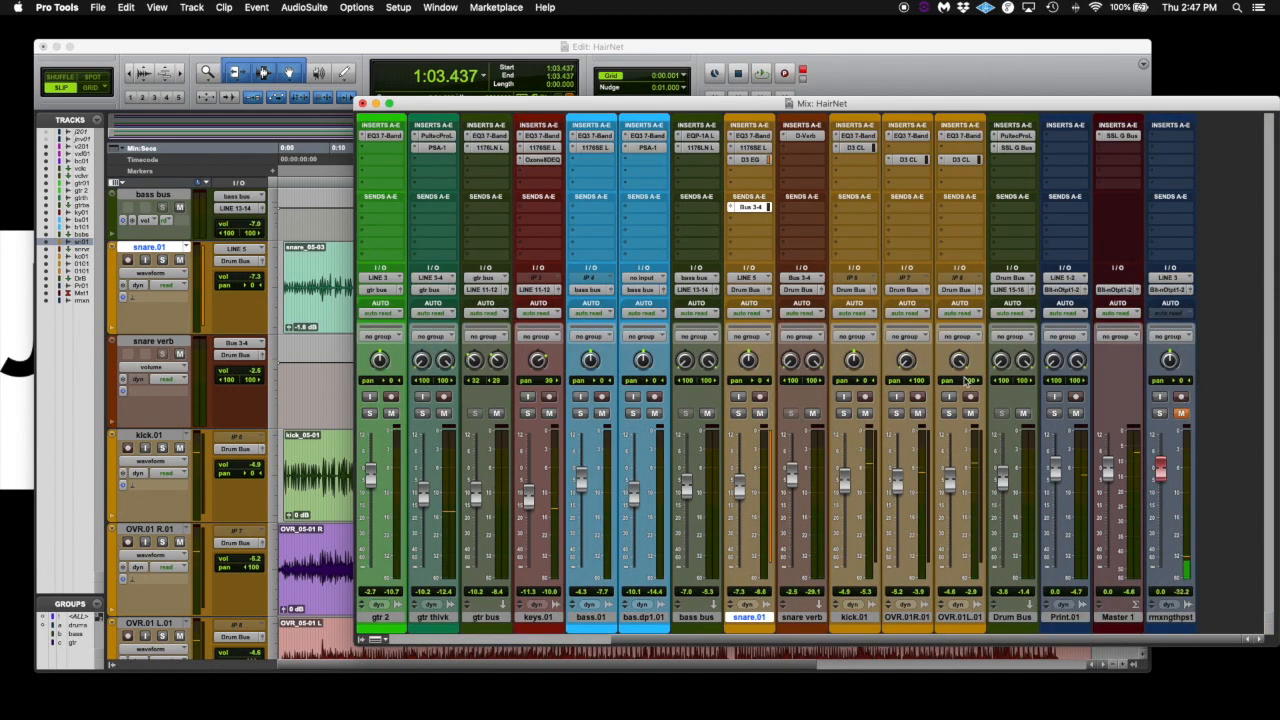
Step: Look over the mixer channels with playback stopped, and inspect the SSL G Bus compressor on Master 1 before closing it
scroll(839, 356, "left", 6)
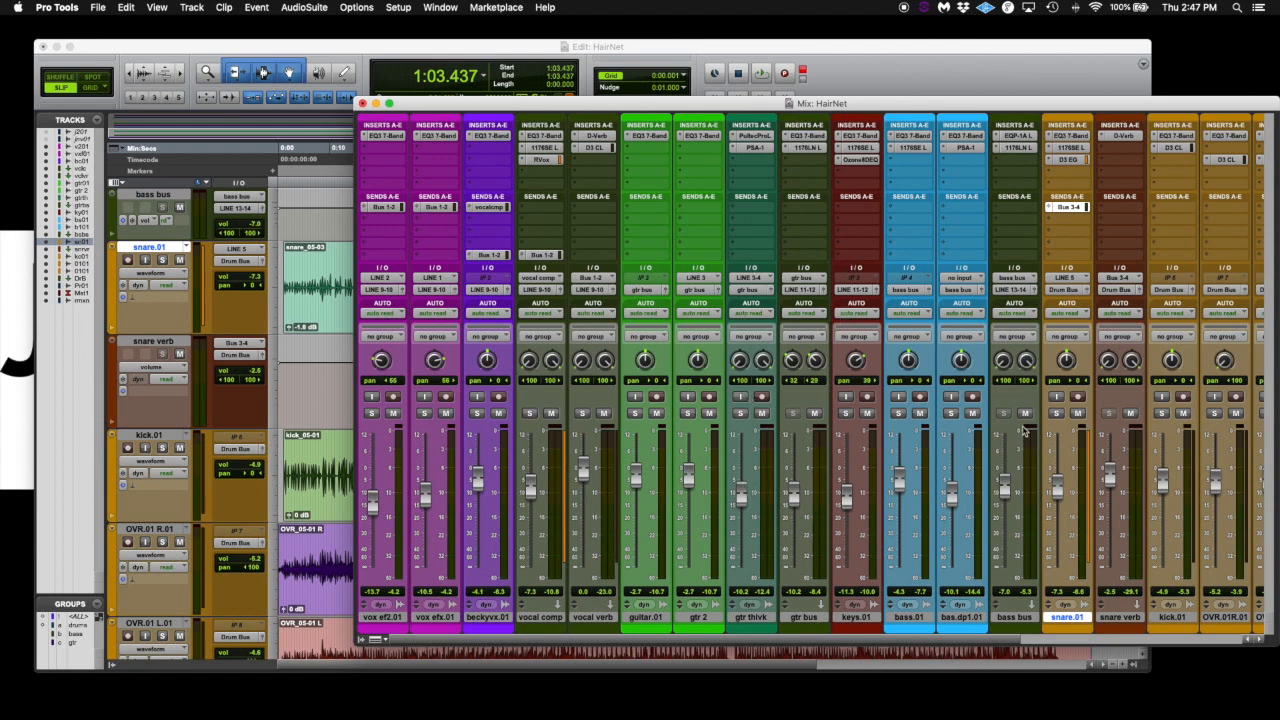
scroll(1017, 438, "right", 2)
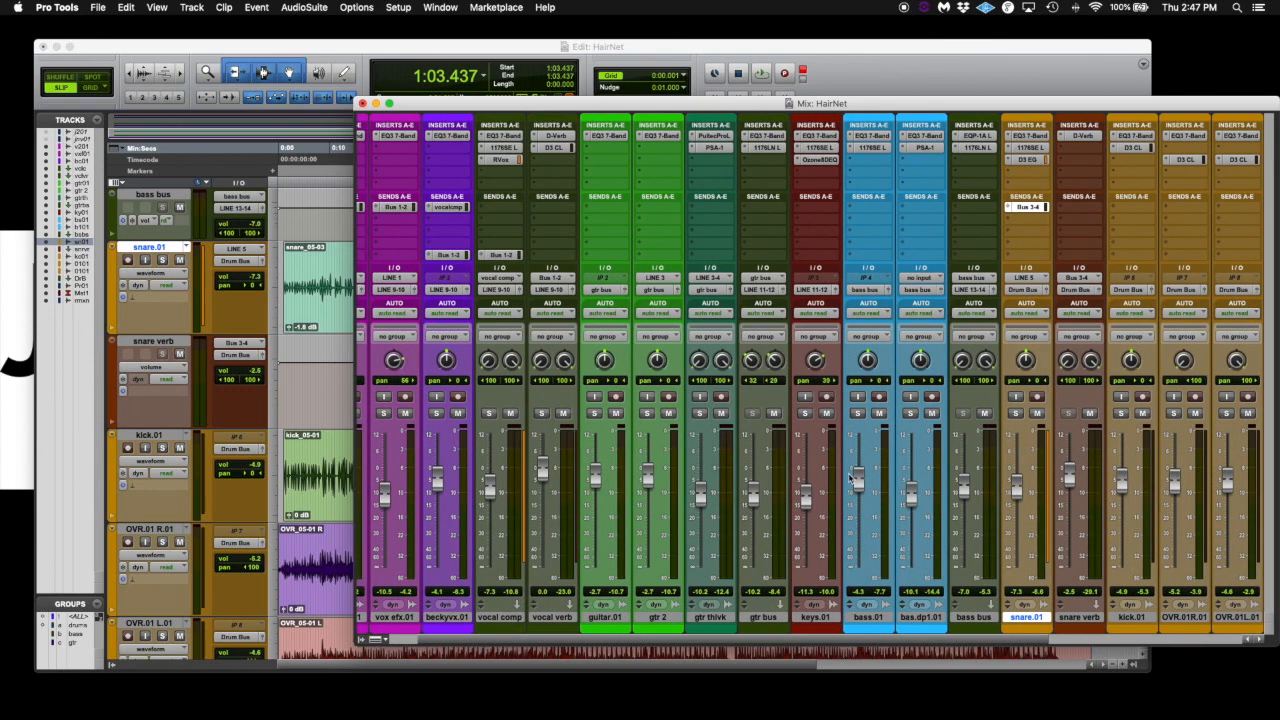
scroll(805, 425, "right", 8)
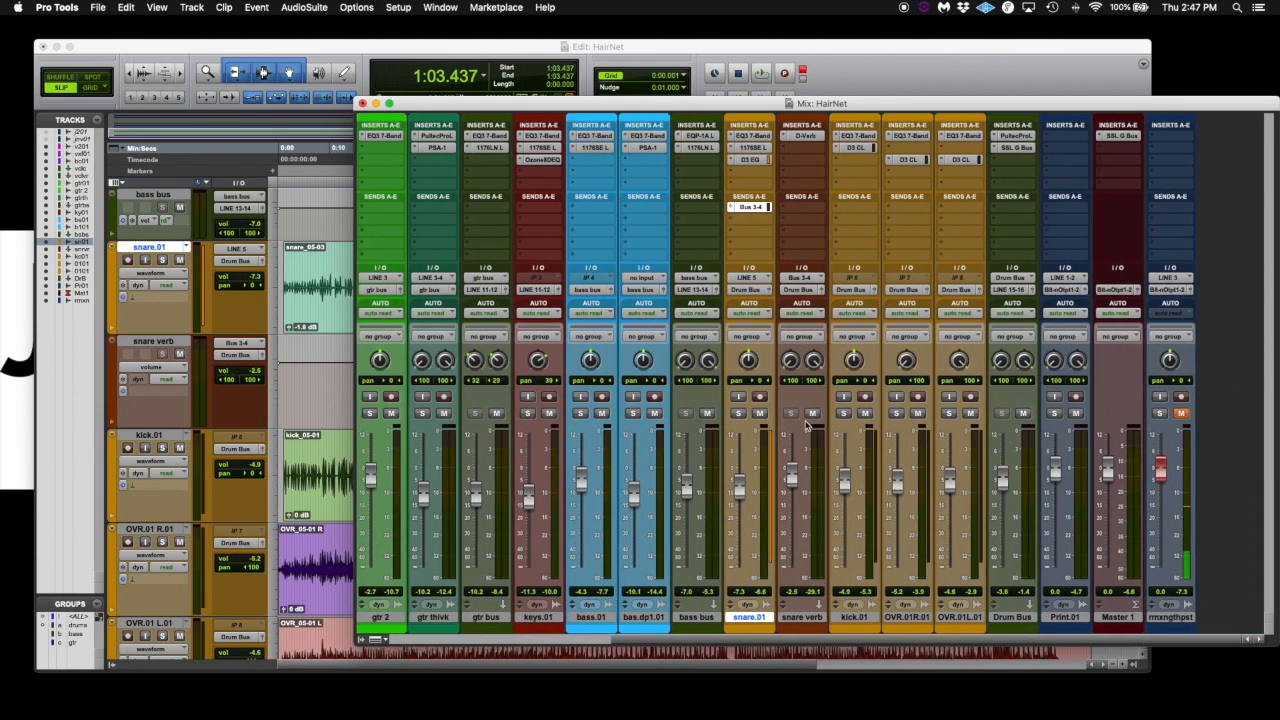
left_click(1120, 137)
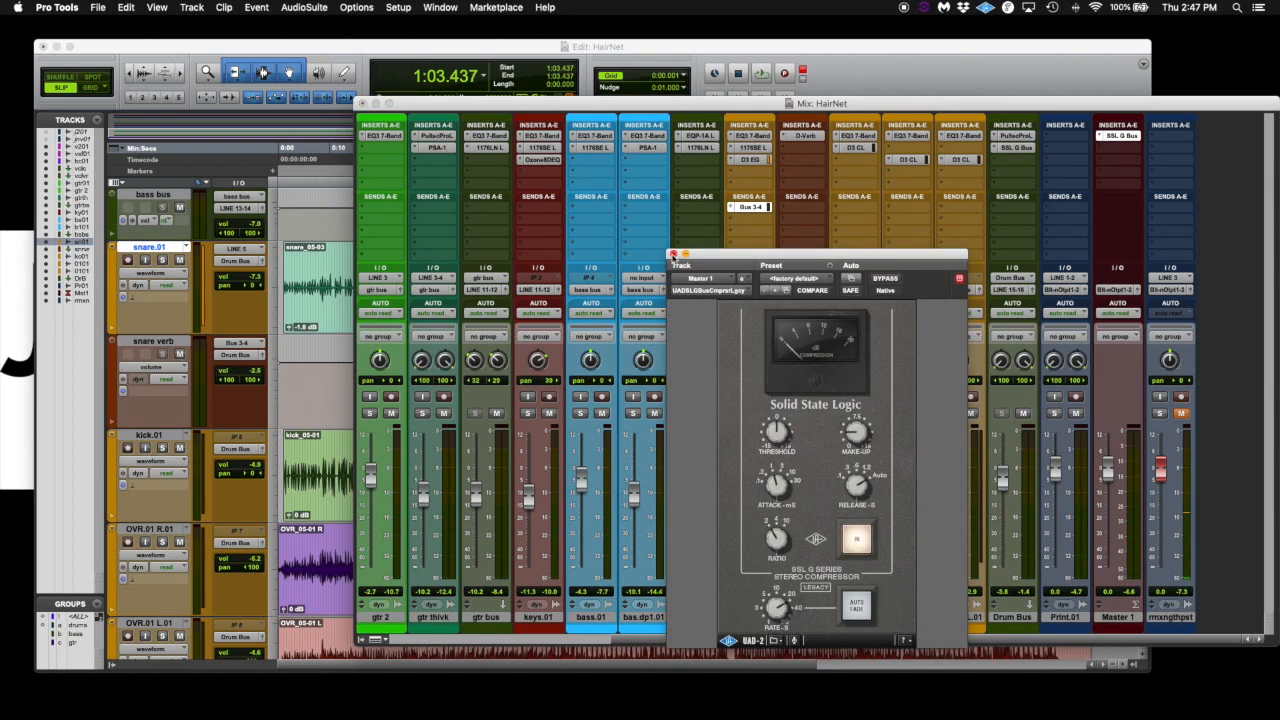
left_click(673, 254)
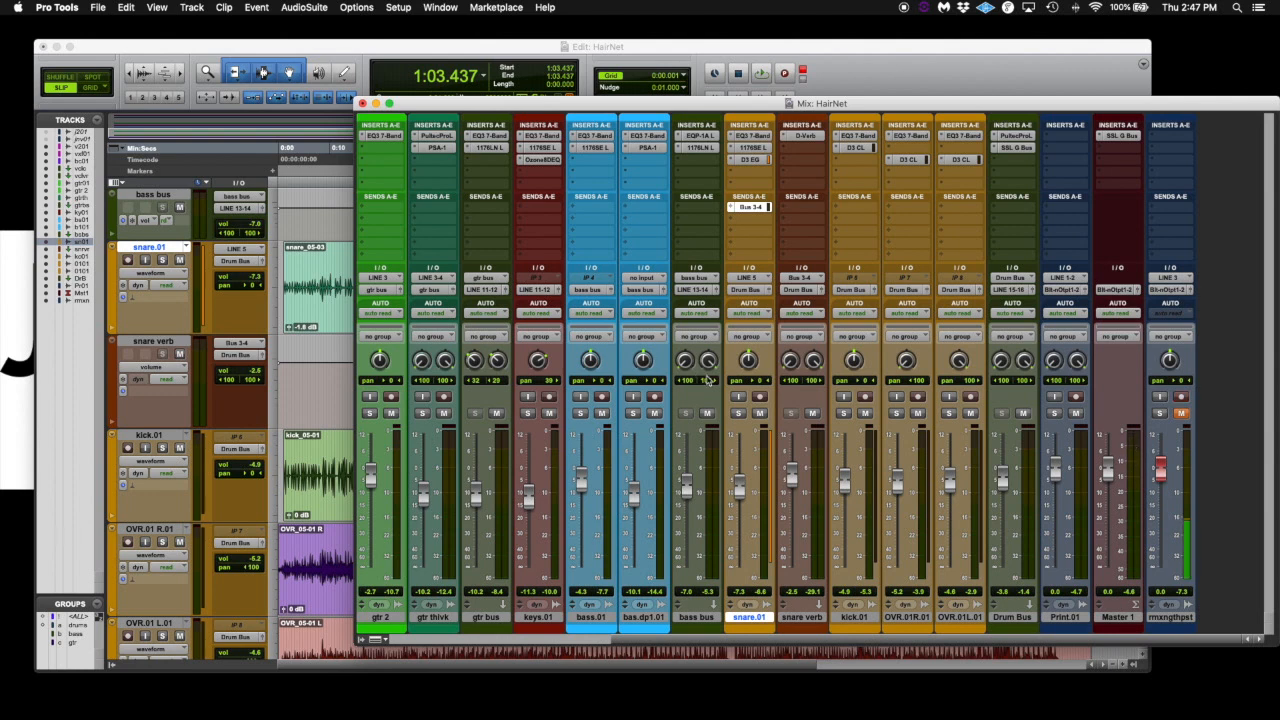
Step: Play the song from about 0:50.9 while watching the channel levels in the Mix window, and stop playback
left_click(332, 271)
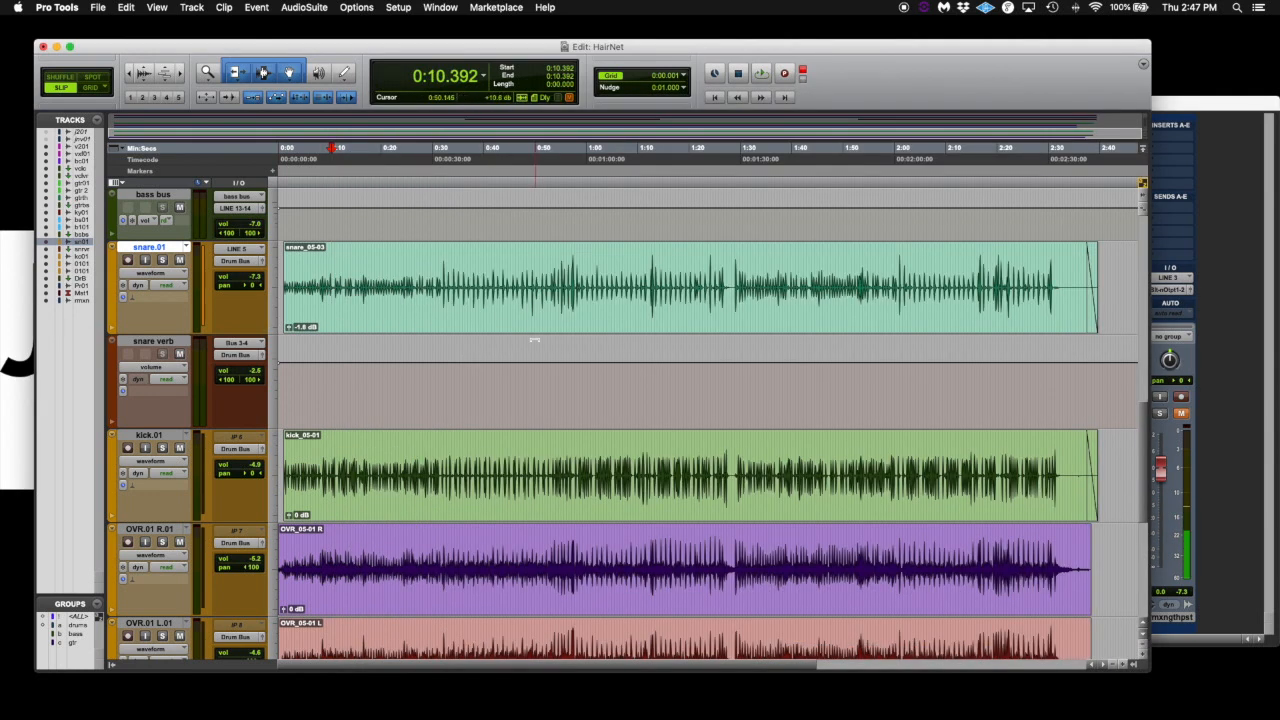
left_click(539, 264)
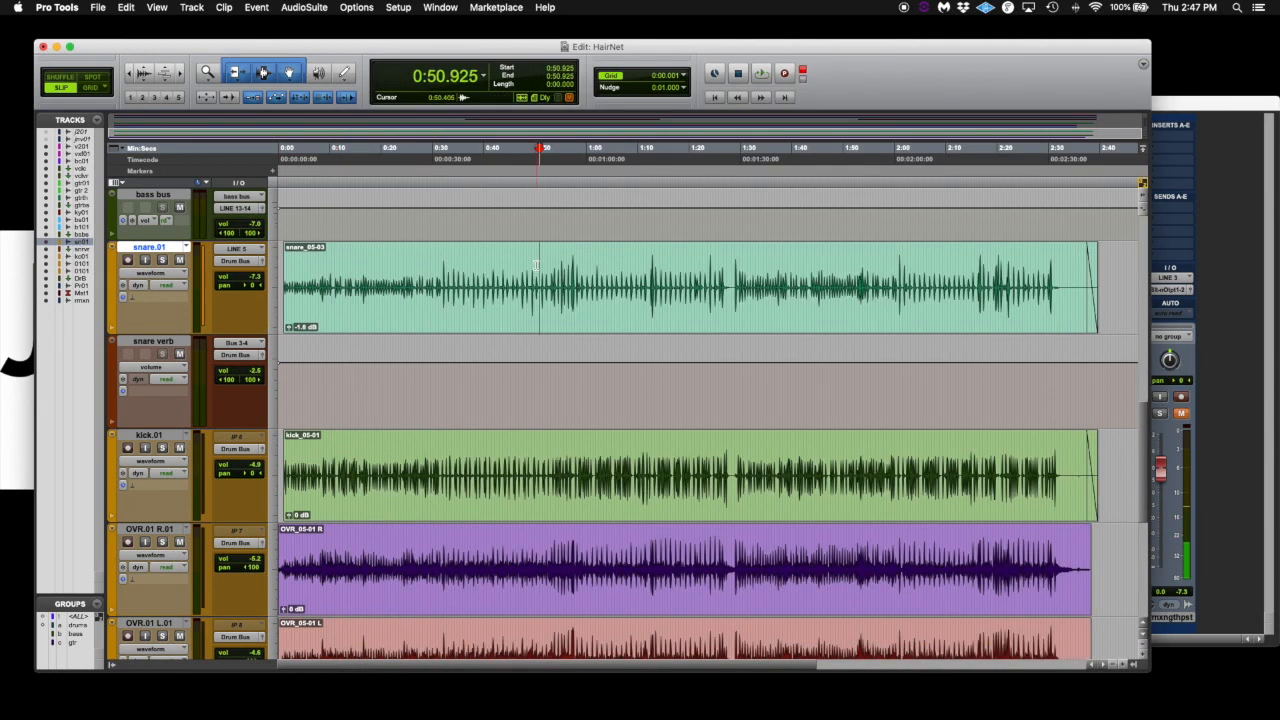
key("space")
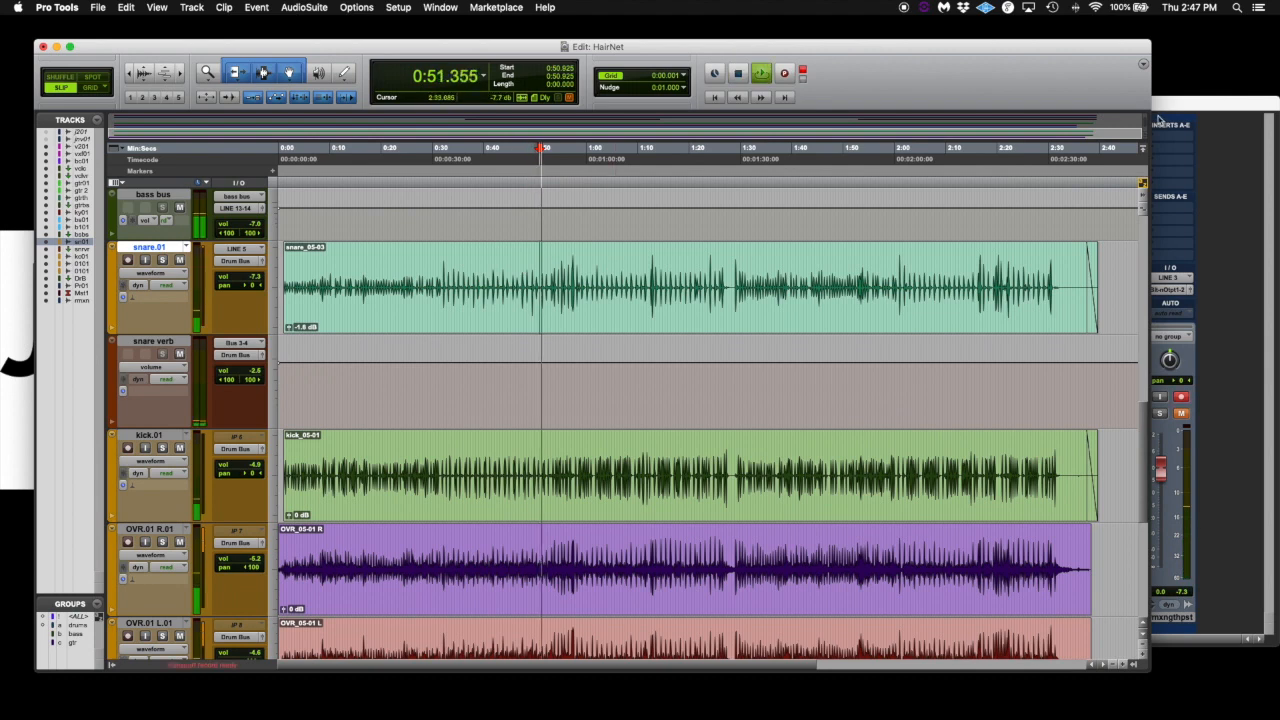
key("super+equal")
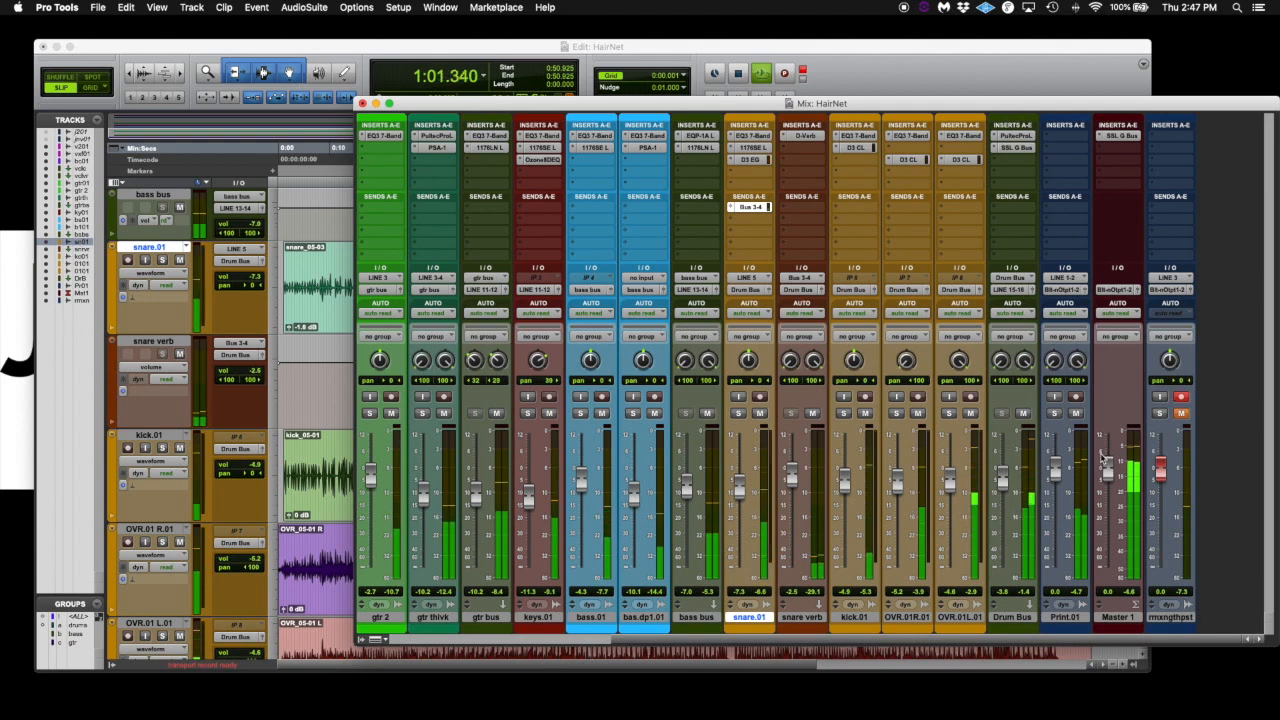
key("space")
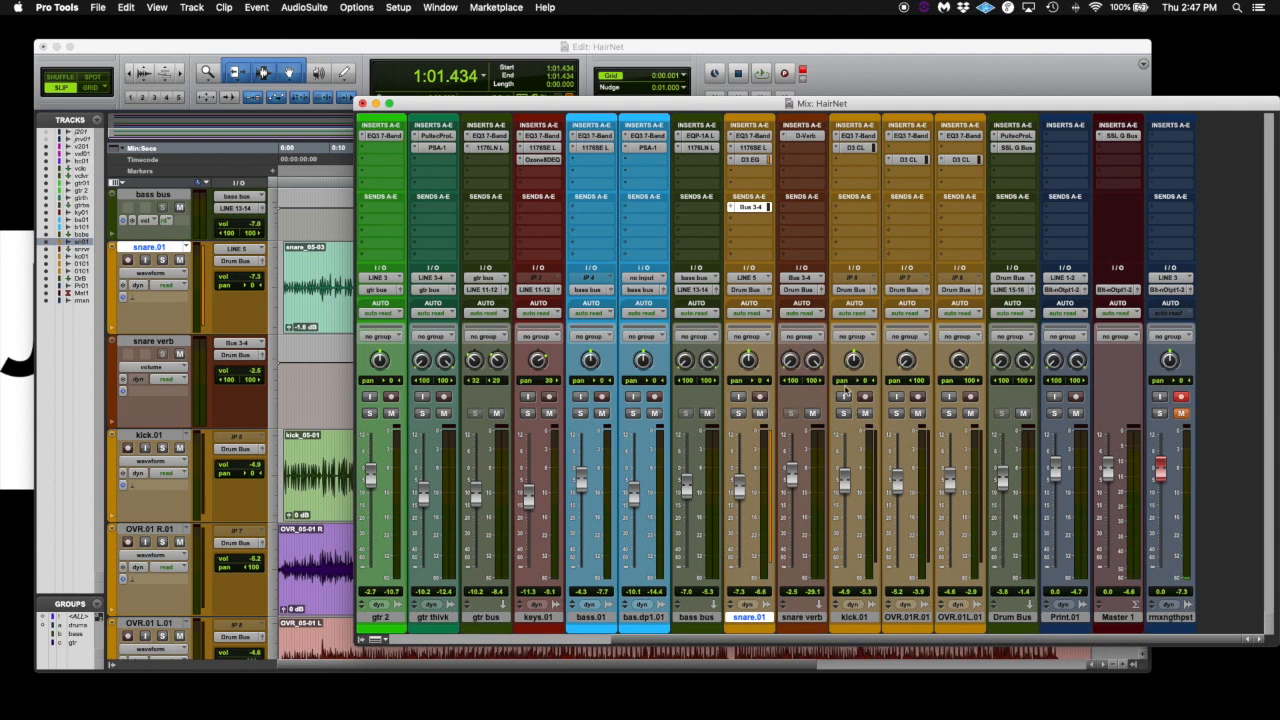
Step: Inspect the expander/gate and the 1176SE limiter inserted on snare.01, and close the plug-in window
left_click(753, 160)
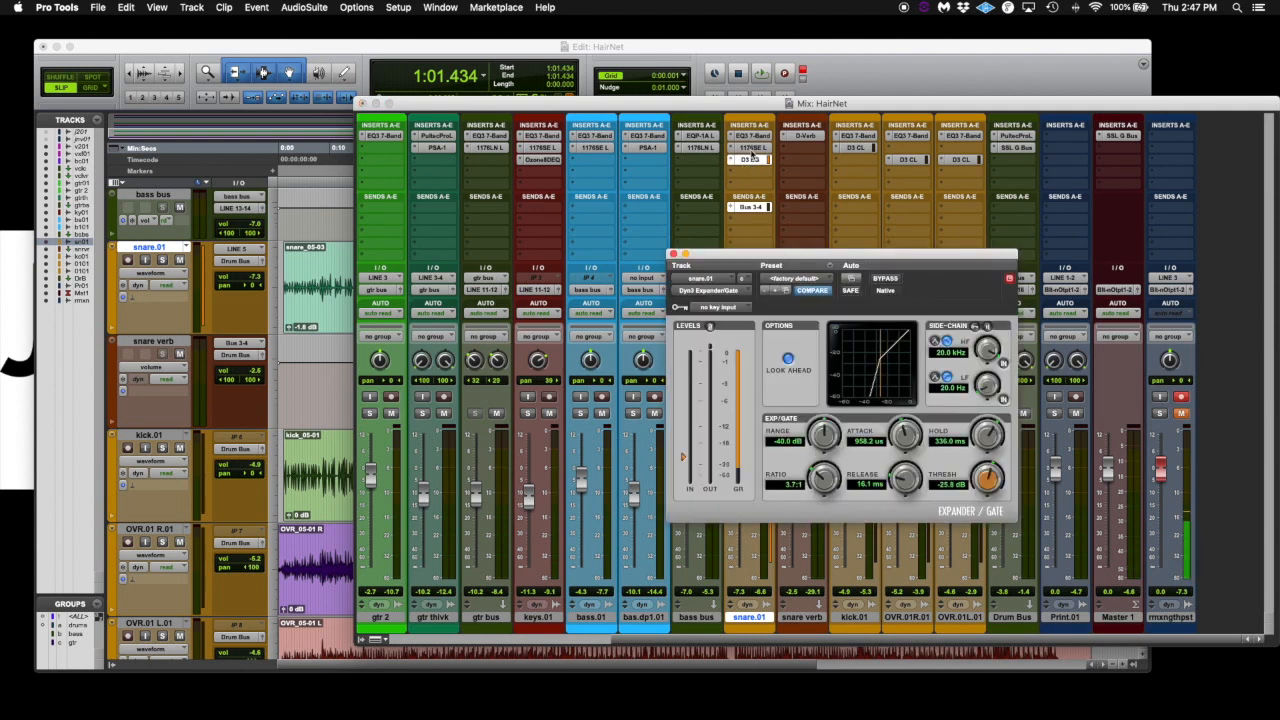
left_click(752, 148)
left_click_drag(800, 261, 592, 245)
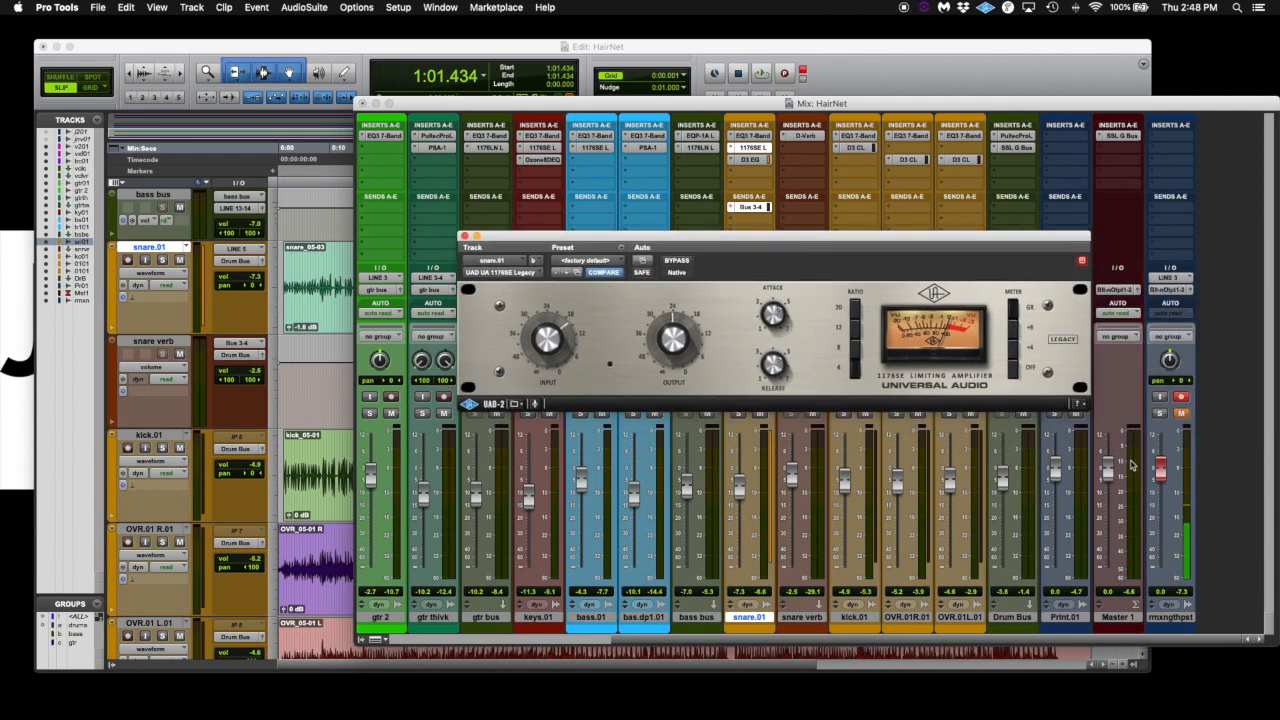
key("super+w")
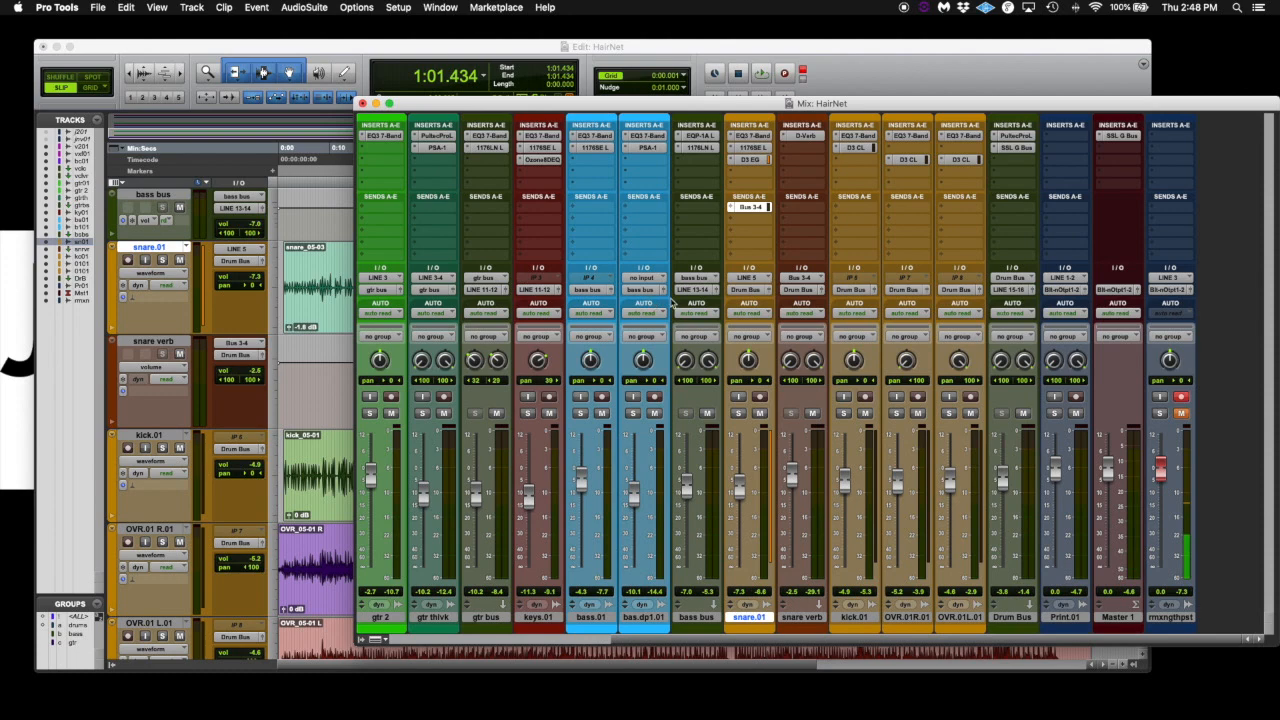
Step: Look across the mixer channels and inspect the Pultec EQ on the gtr thivk channel, closing it when finished
scroll(684, 256, "left", 3)
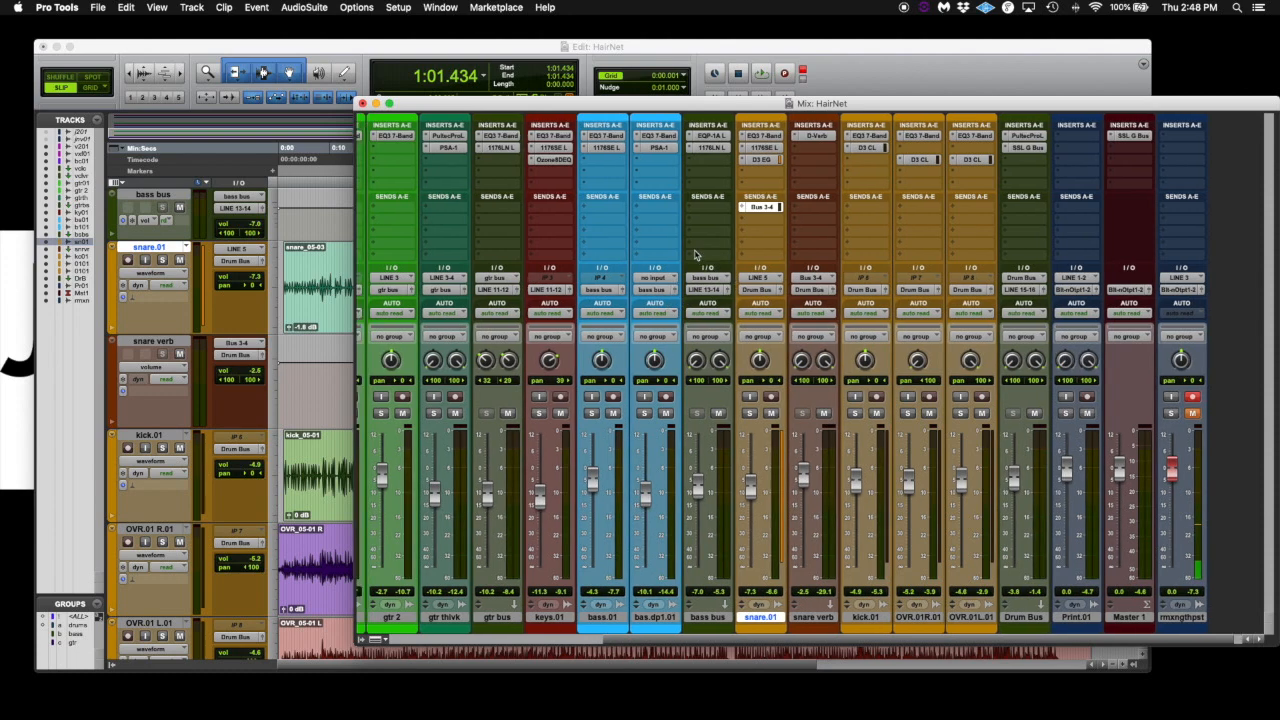
scroll(684, 256, "right", 3)
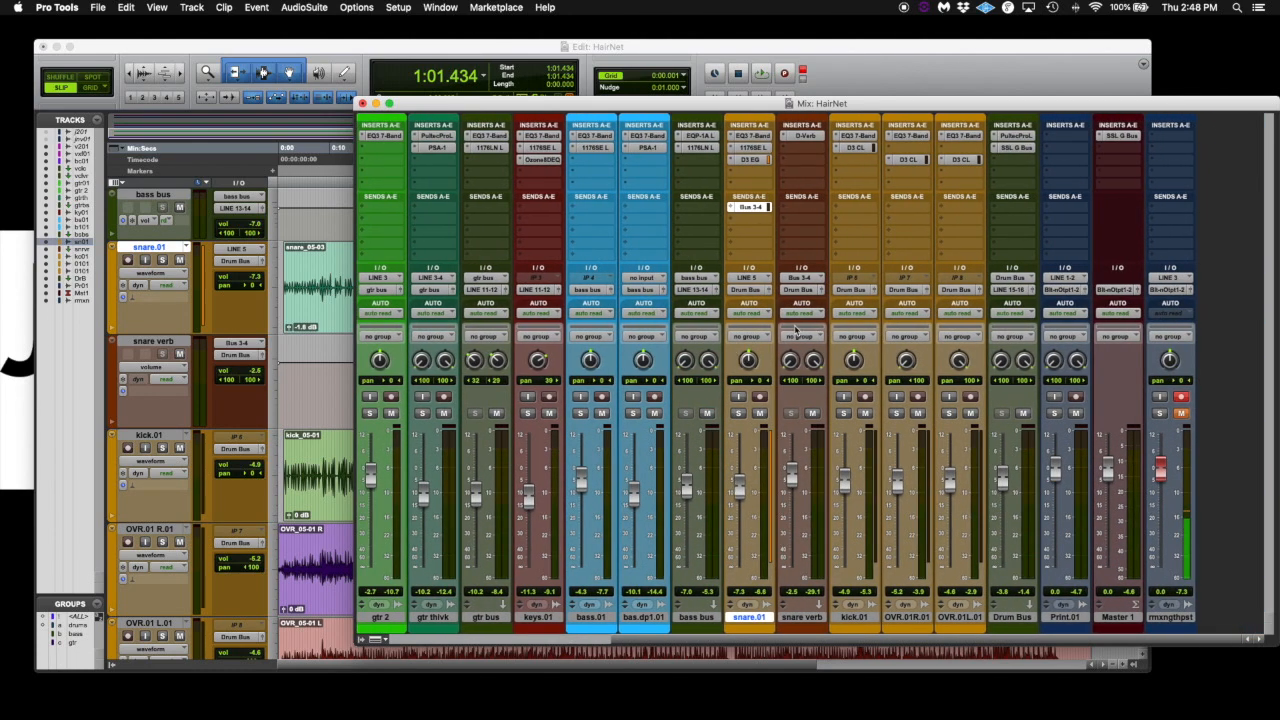
scroll(549, 145, "left", 5)
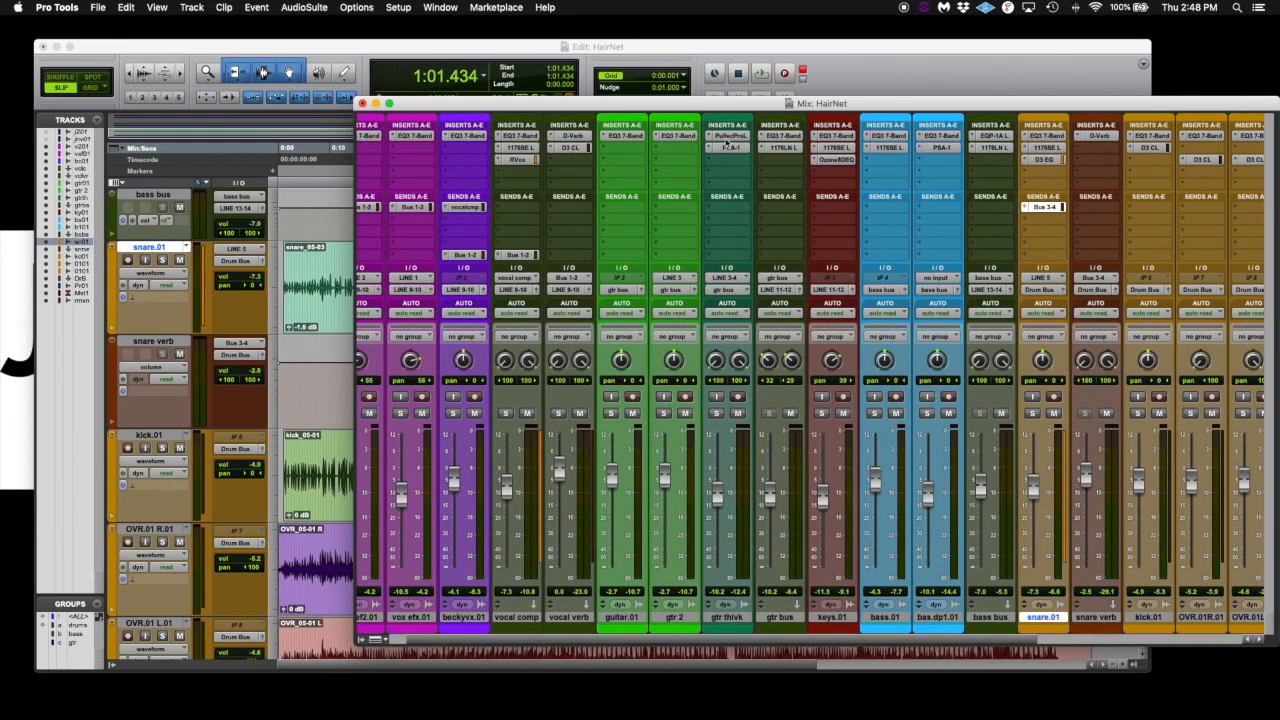
left_click(728, 136)
left_click_drag(710, 233, 607, 250)
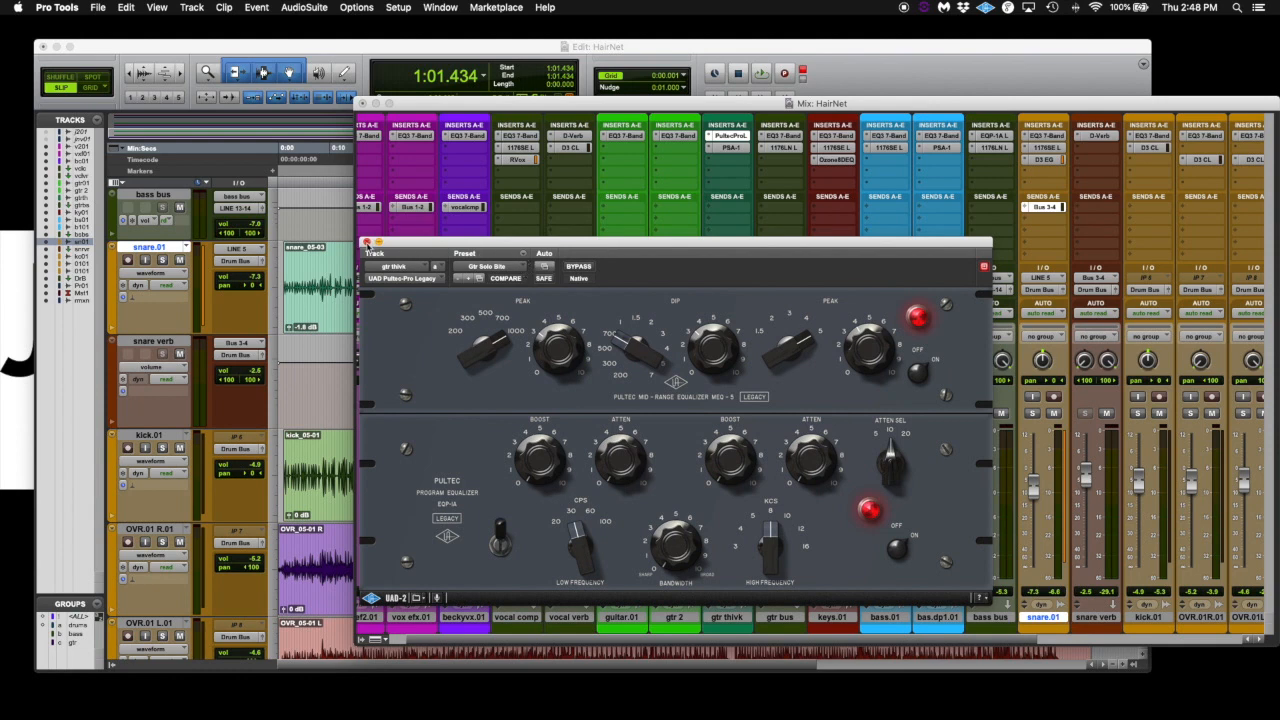
left_click(366, 243)
Step: Switch to the Edit window, and bring the Mix window back to the front to view the drum and bus channels during playback
scroll(822, 162, "right", 5)
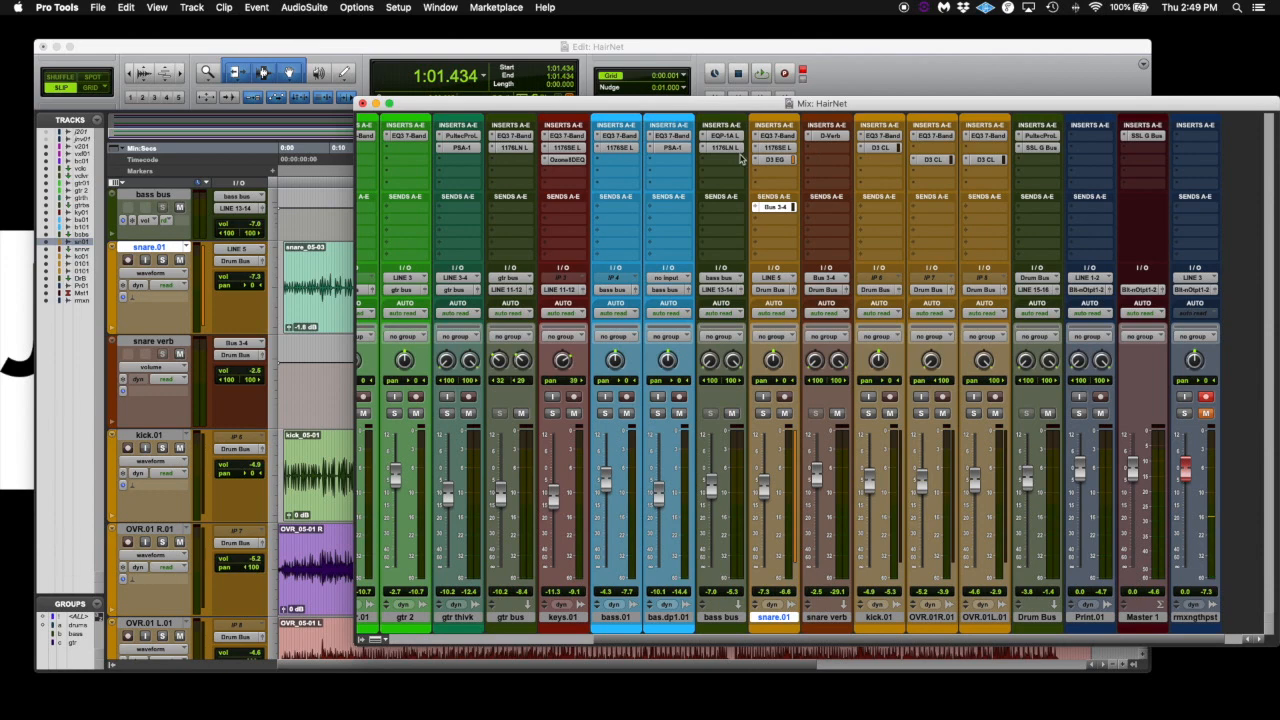
left_click(322, 302)
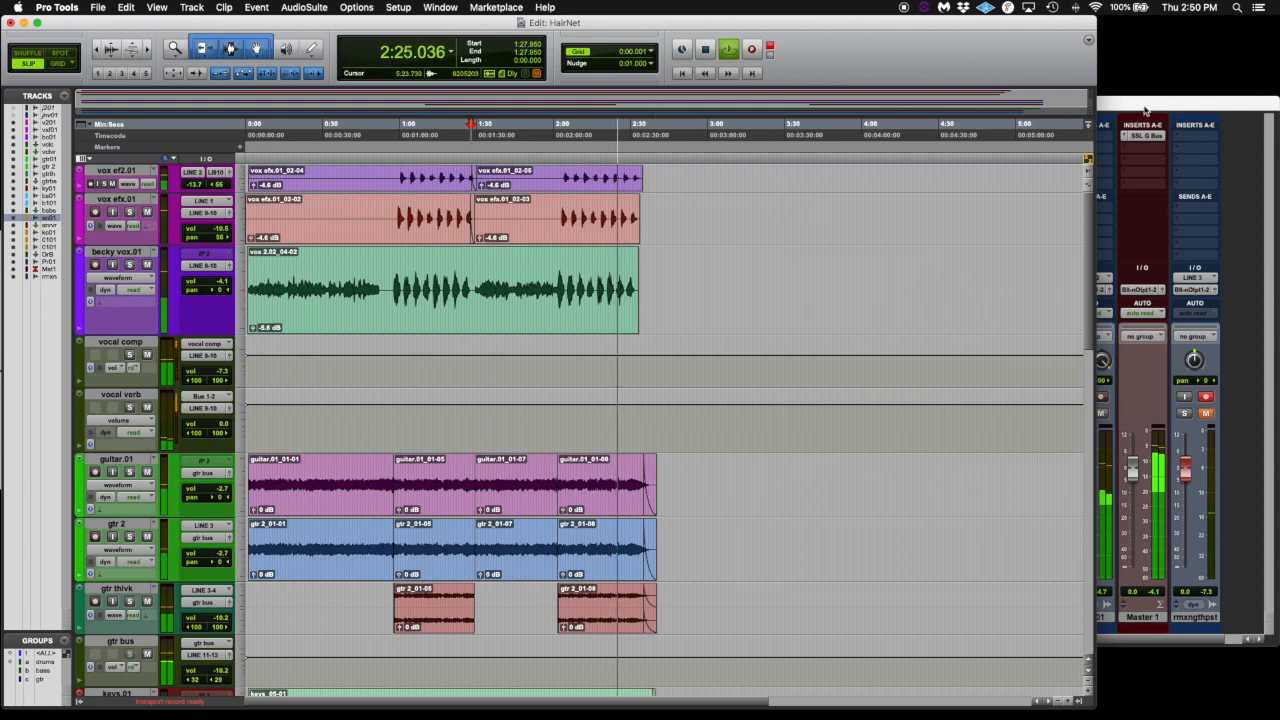
key("super+equal")
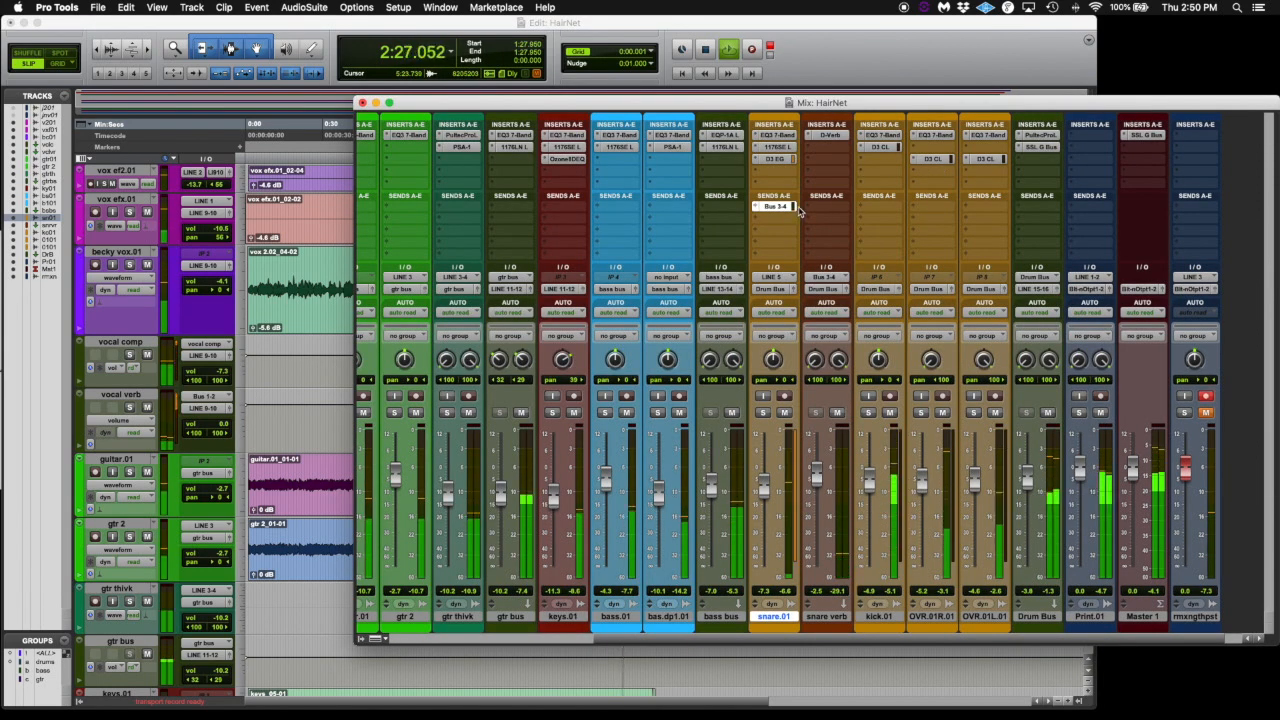